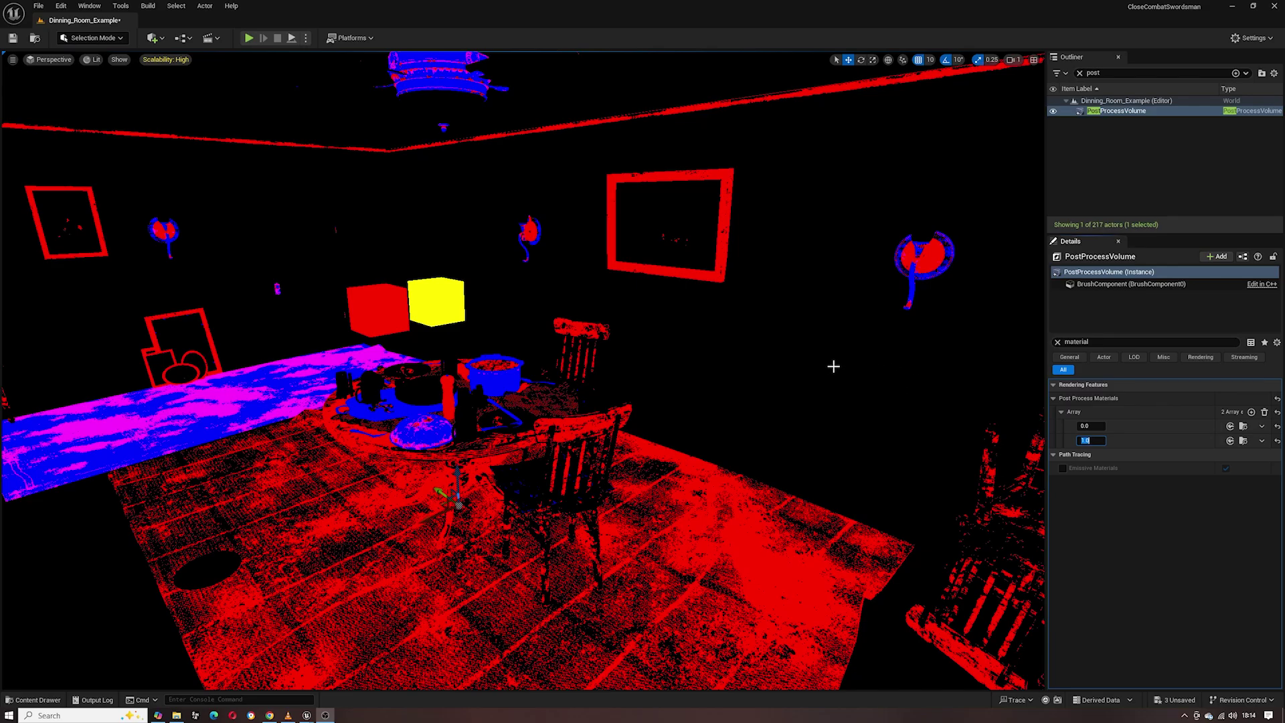
Step: Set the second post process material's weight to 0 and back to 1 to compare the scene with and without the checker
mouse_move(833, 364)
right_down()
mouse_move(720, 365)
mouse_move(812, 352)
right_up()
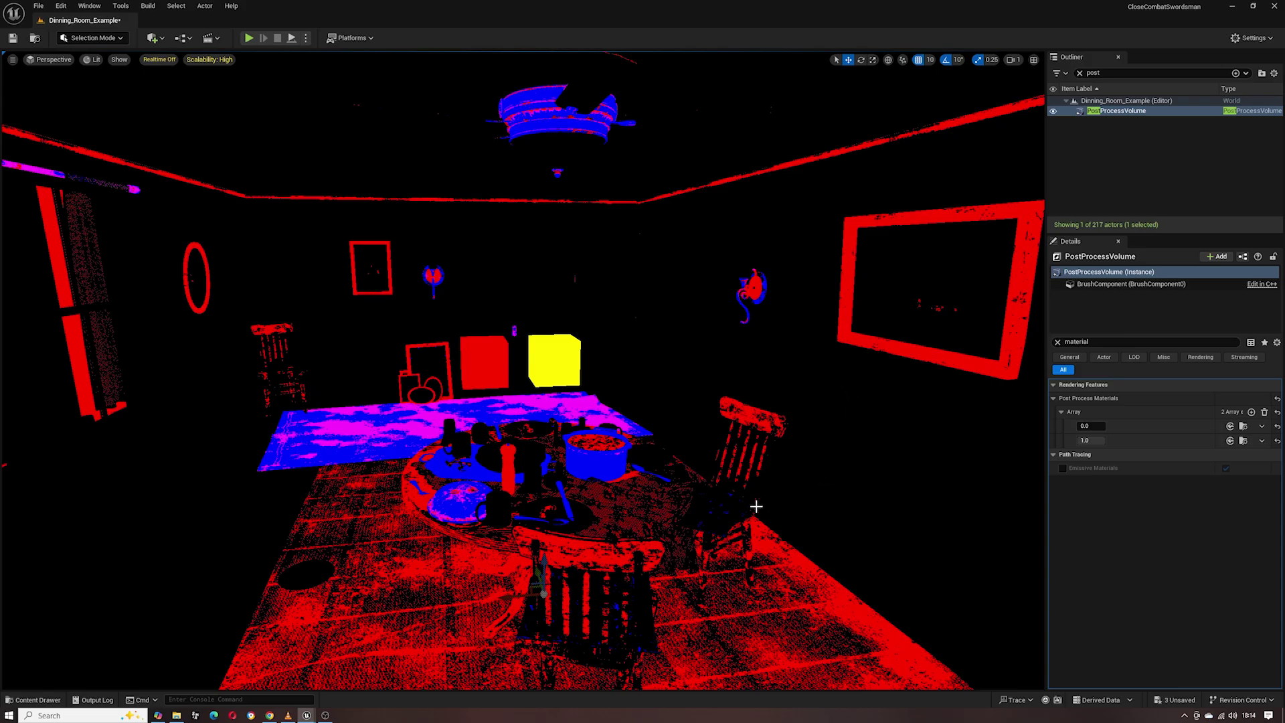
click(1092, 441)
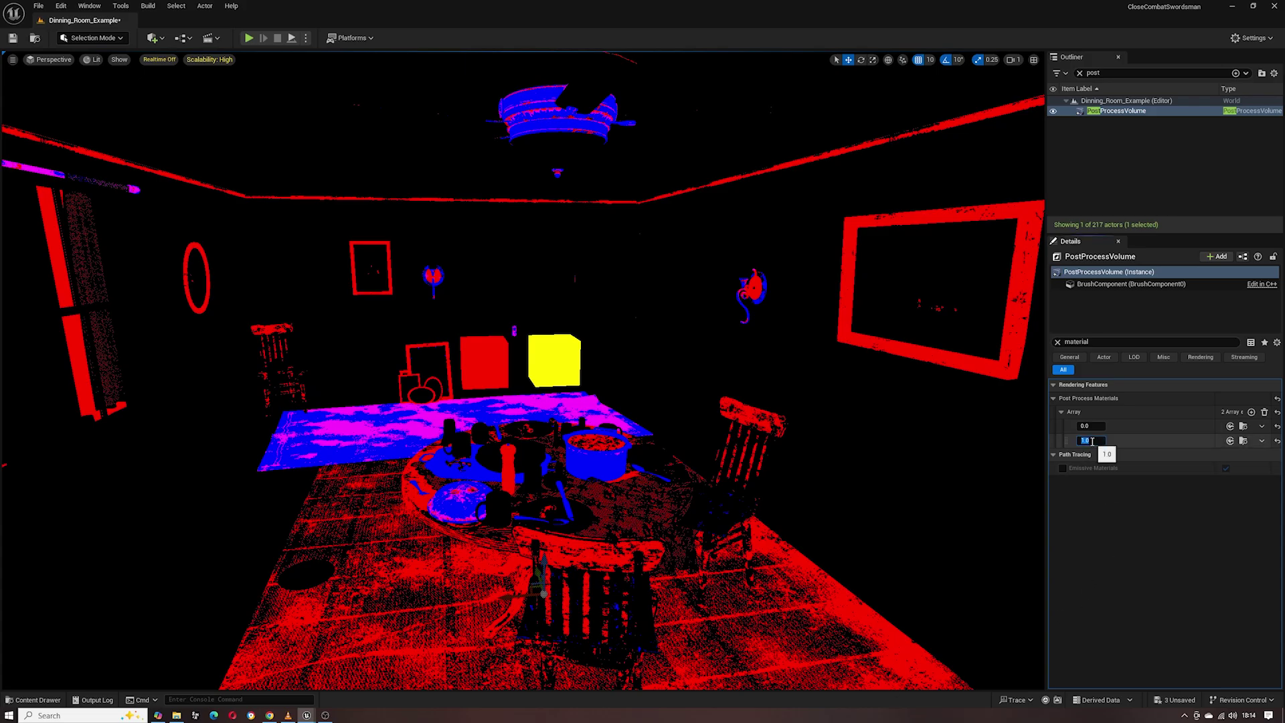
text(0)
key(Return)
text(1)
key(Return)
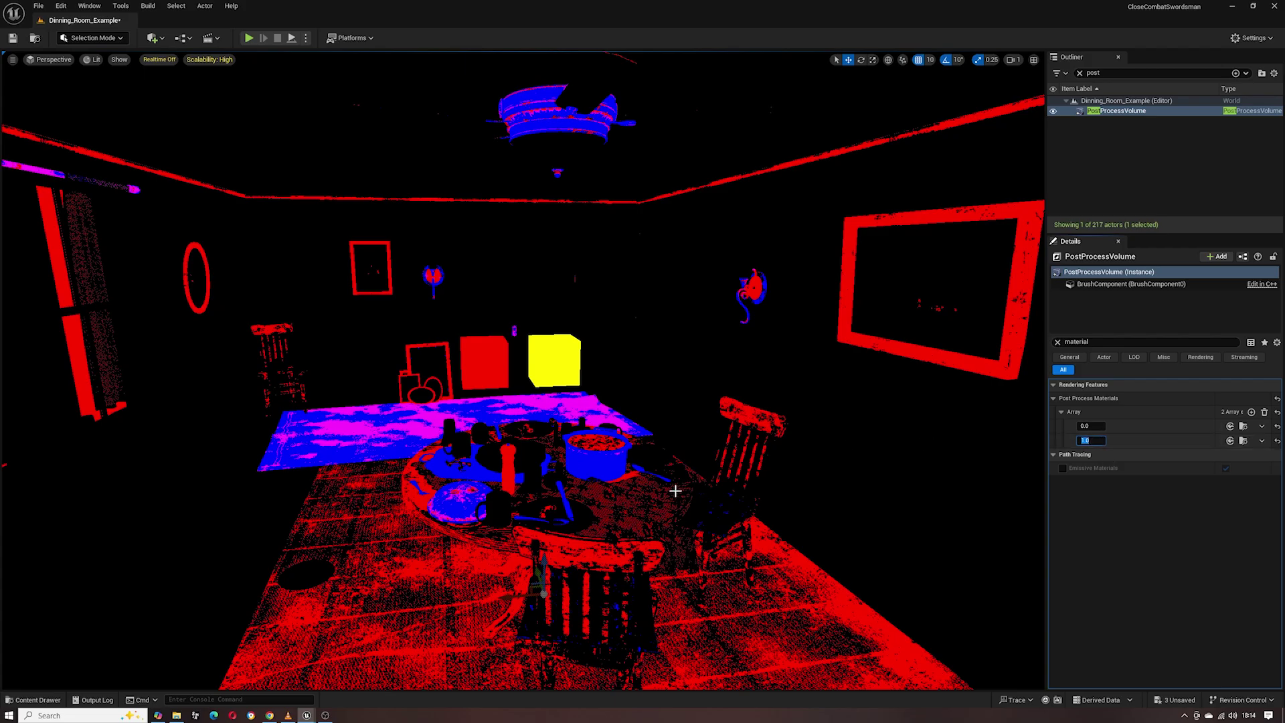
Step: Switch to the M_PBR_Checker material graph and inspect the BaseColor SceneTexture node, its Scene Texture Id options and the BreakOutFloat3Components node
mouse_move(307, 717)
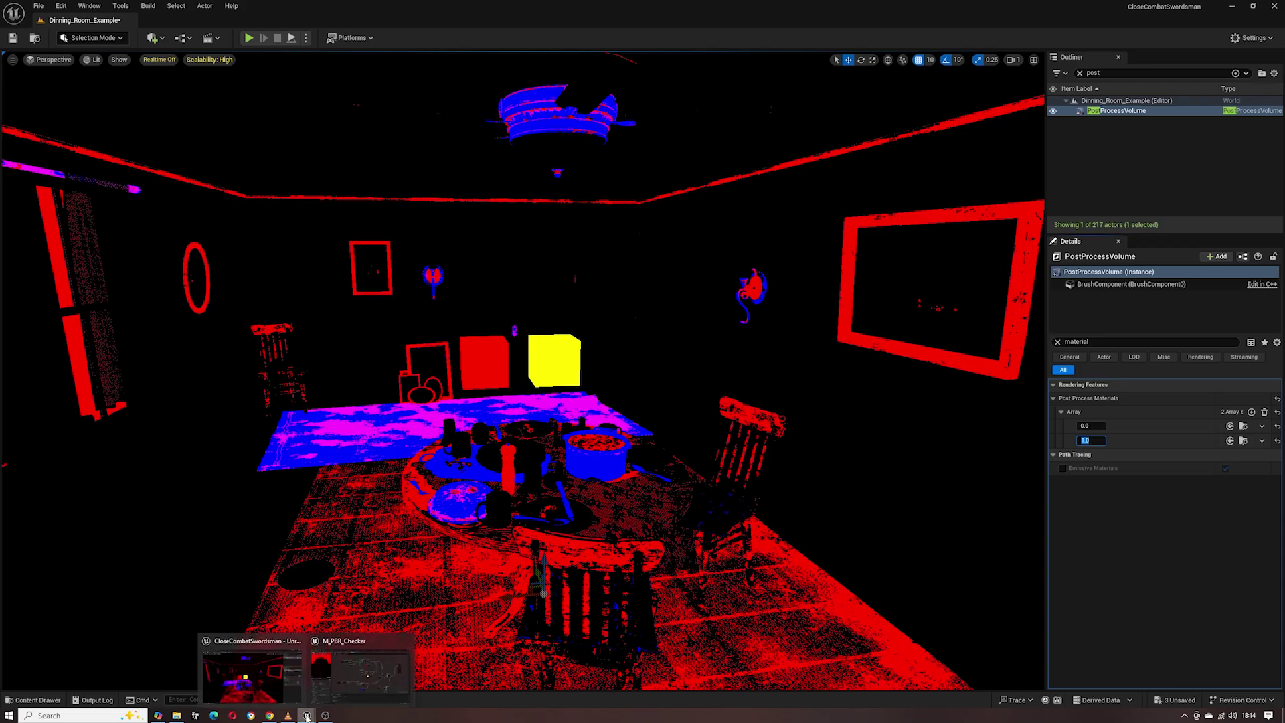
click(359, 678)
right_drag(512, 267, 505, 380)
scroll(392, 340, up, 4)
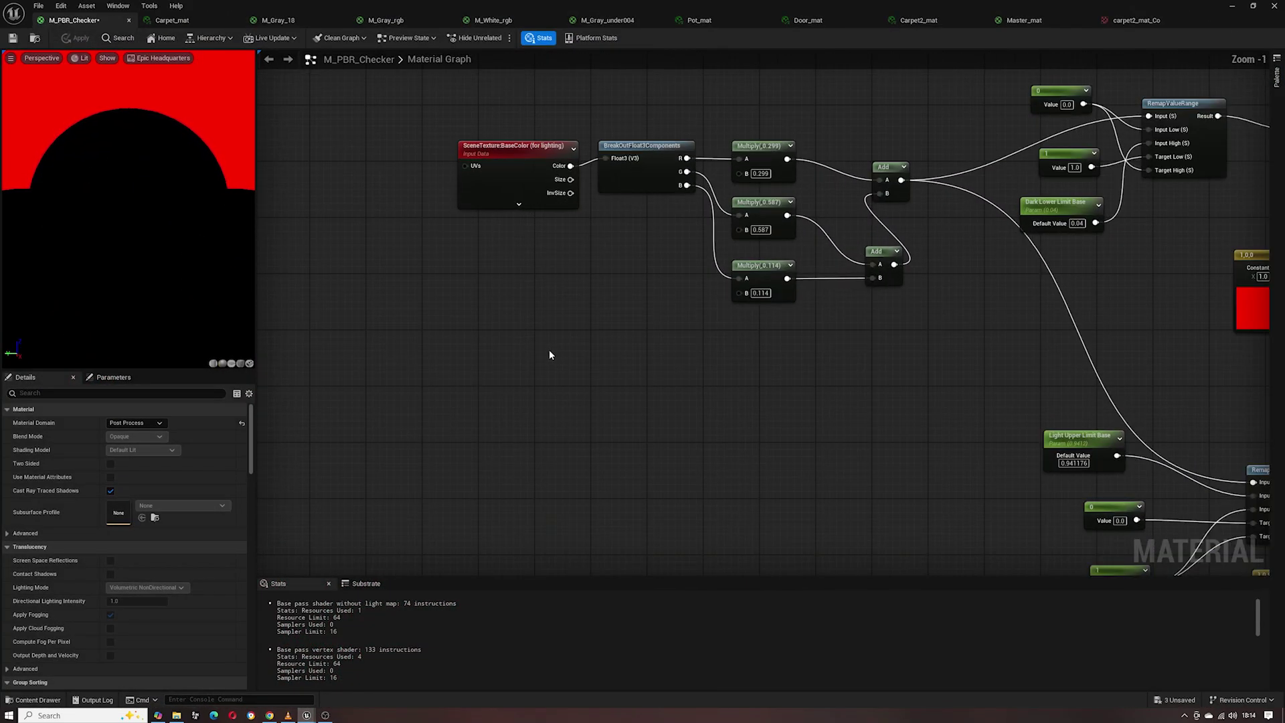
scroll(497, 354, up, 1)
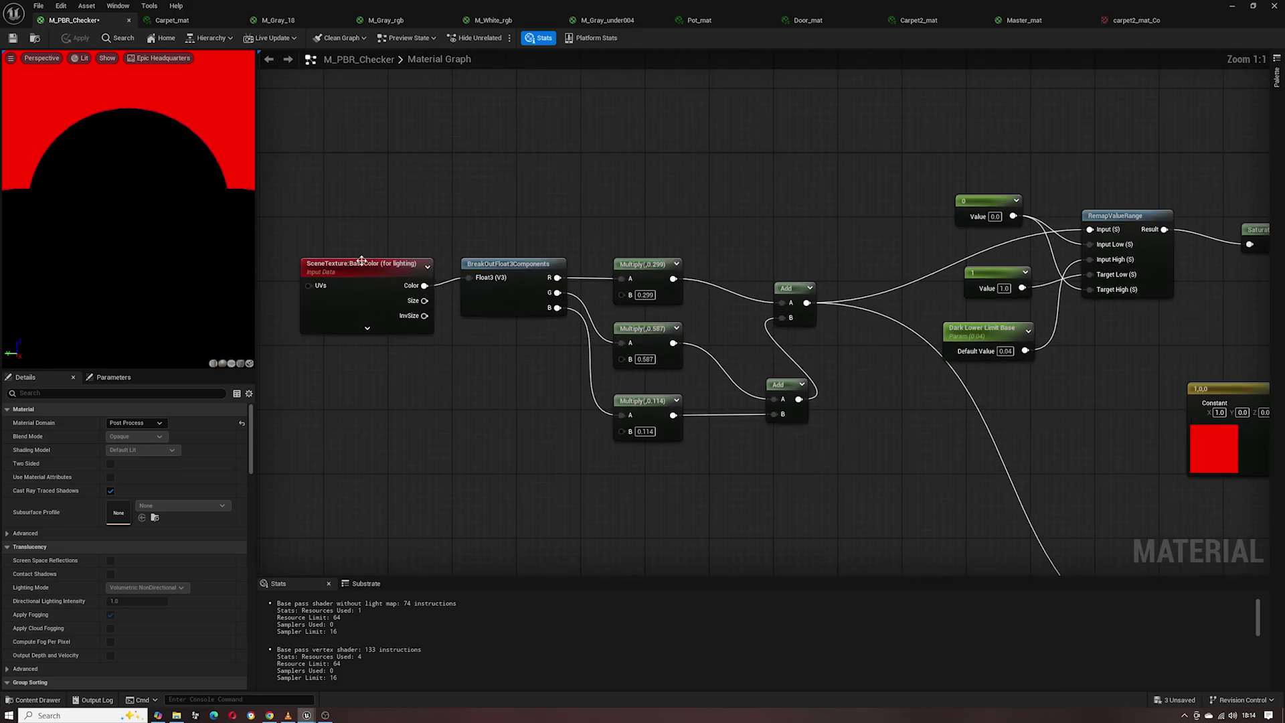
click(362, 262)
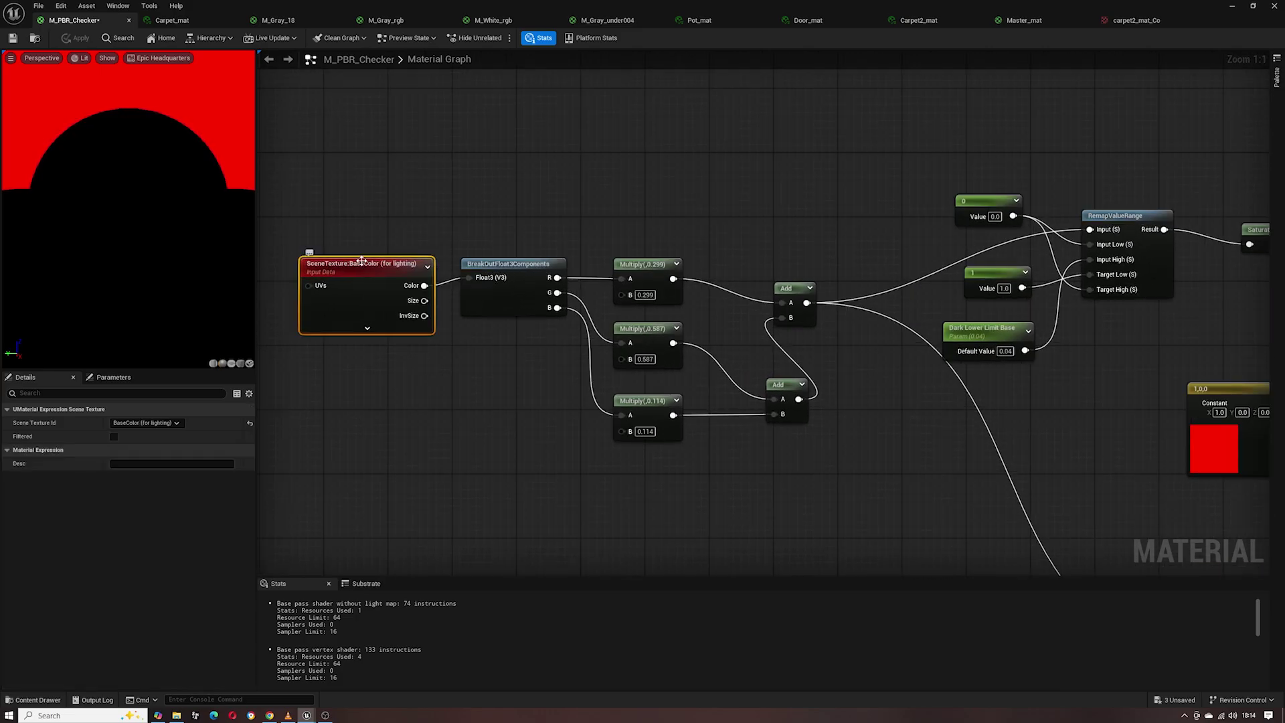
click(144, 423)
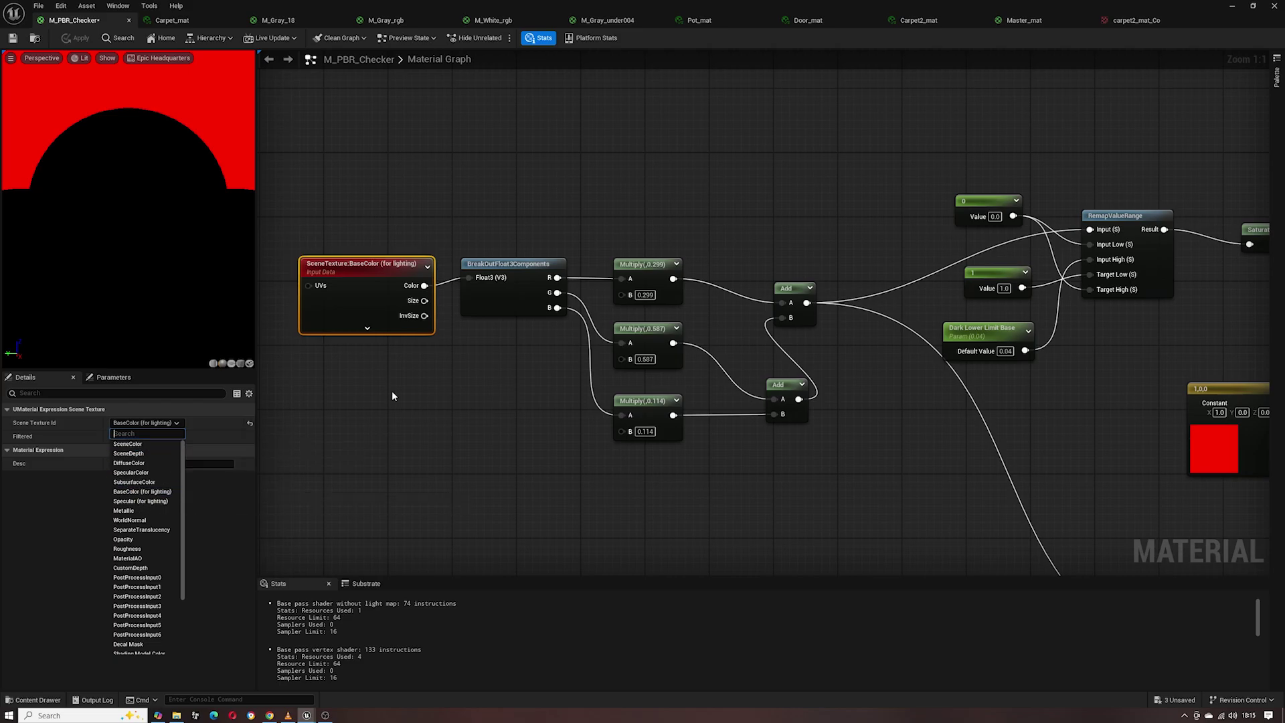
click(468, 393)
click(514, 294)
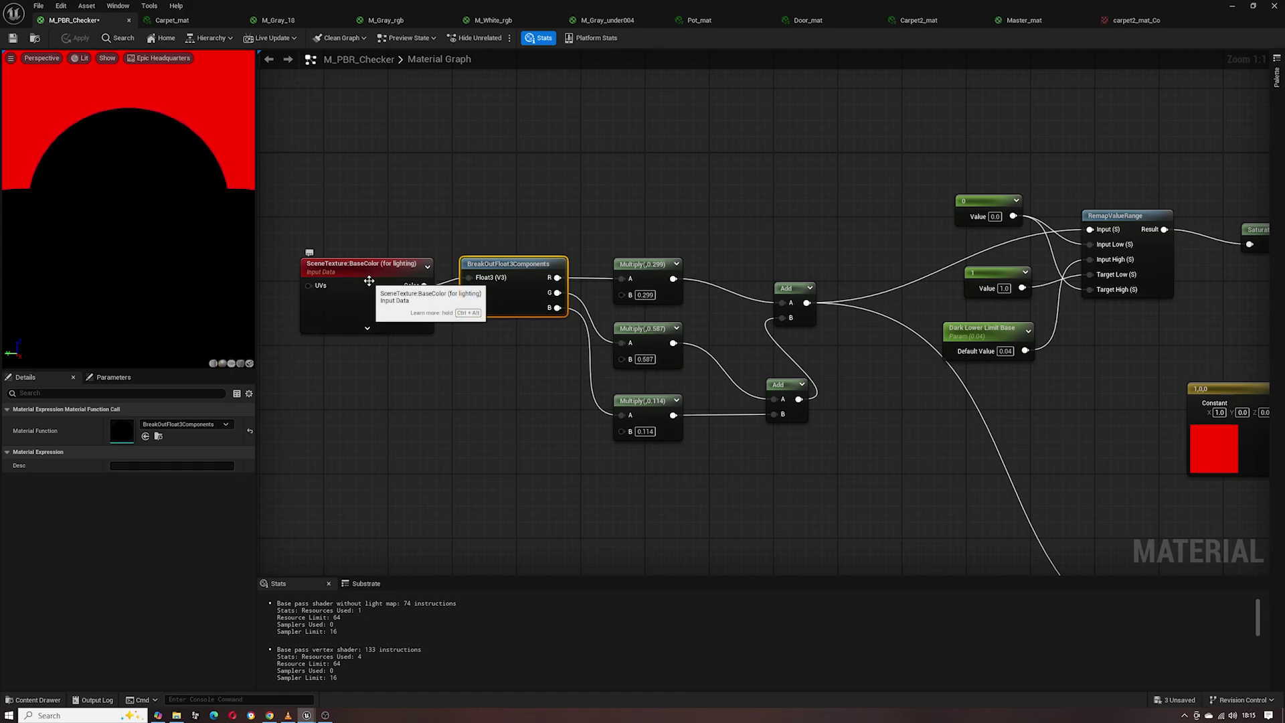
right_drag(448, 360, 347, 328)
right_drag(410, 272, 431, 342)
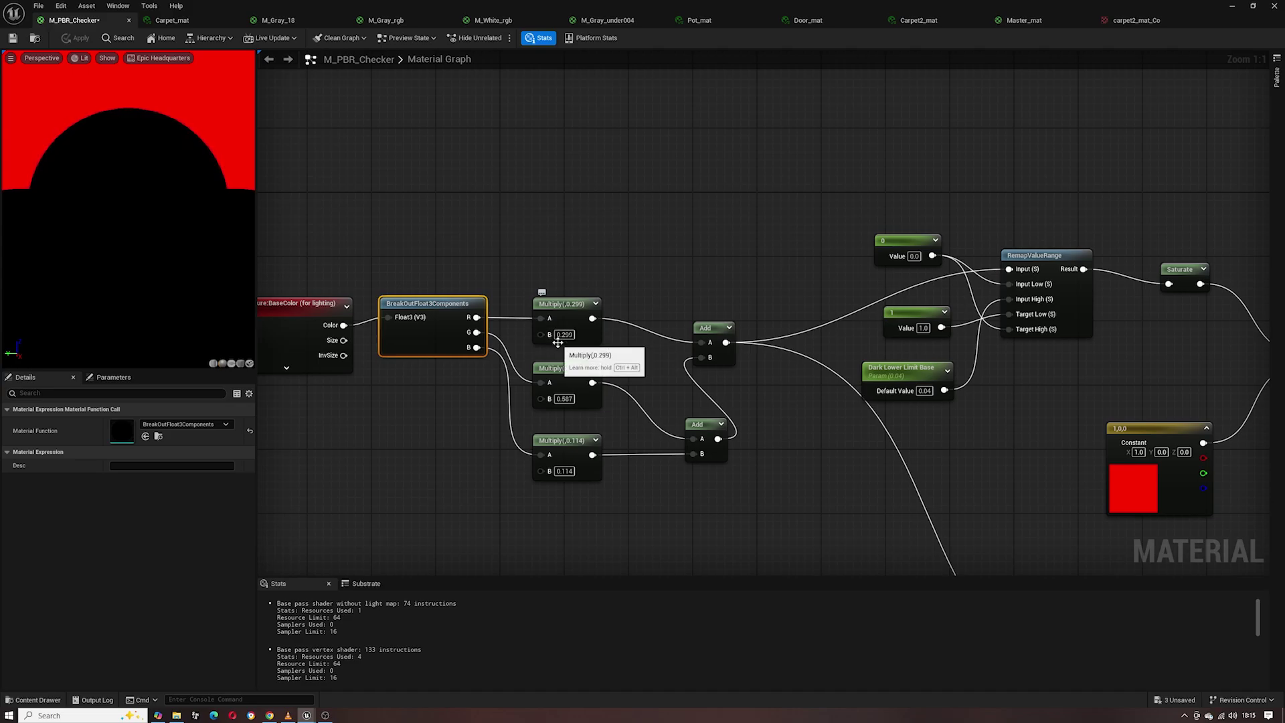
Step: Switch to the browser, consult the RGB to Grayscale formulas on the Luminance page, and return to the material graph
click(273, 714)
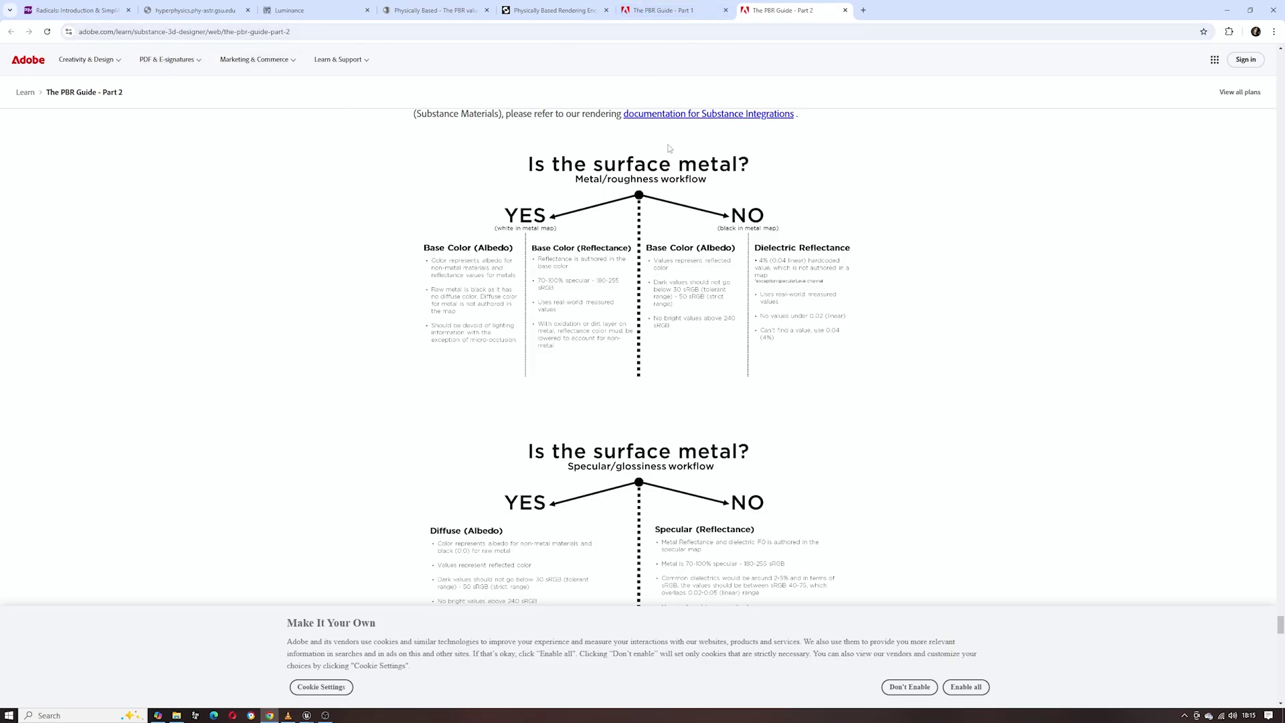
click(540, 20)
click(436, 10)
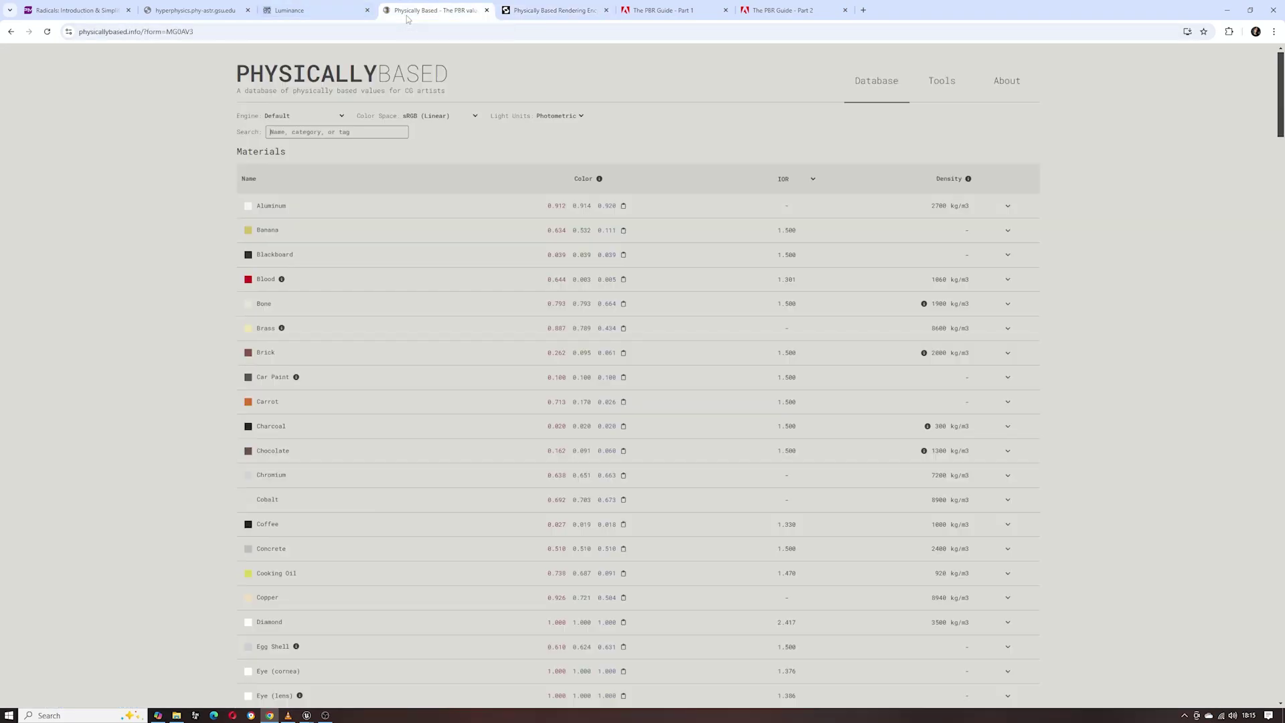
click(294, 10)
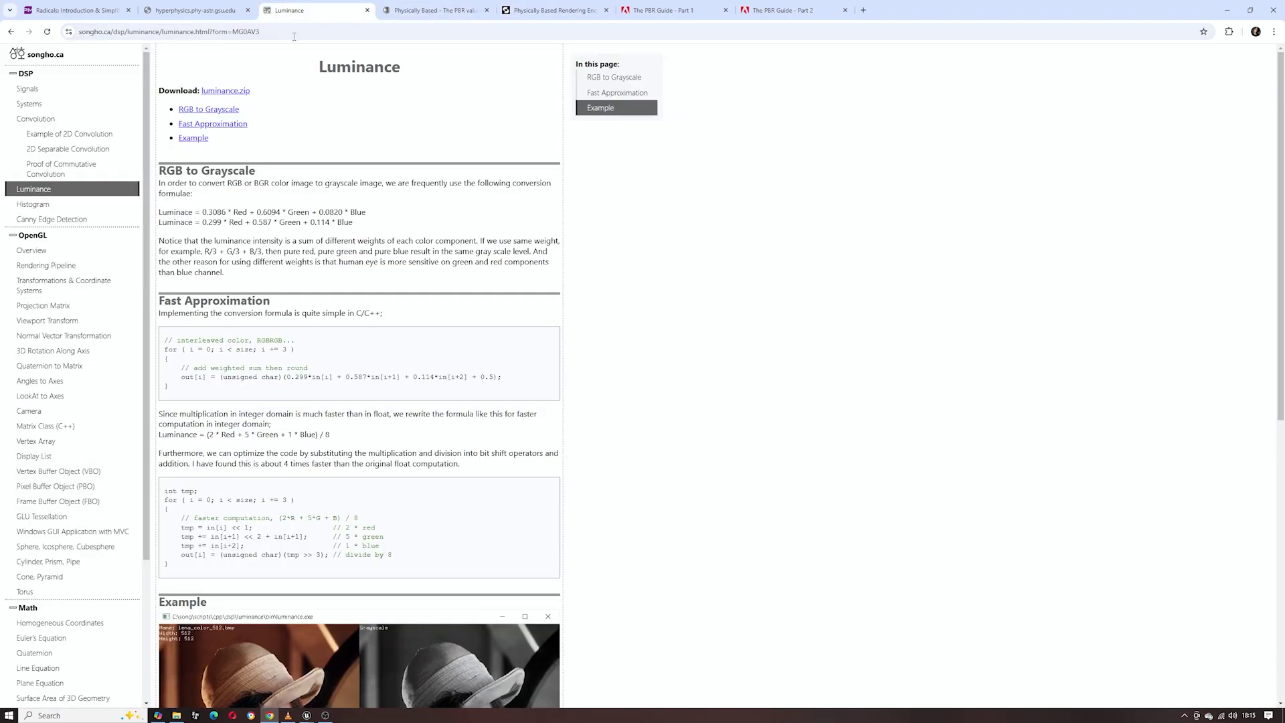
drag(158, 208, 395, 222)
click(393, 222)
click(1223, 13)
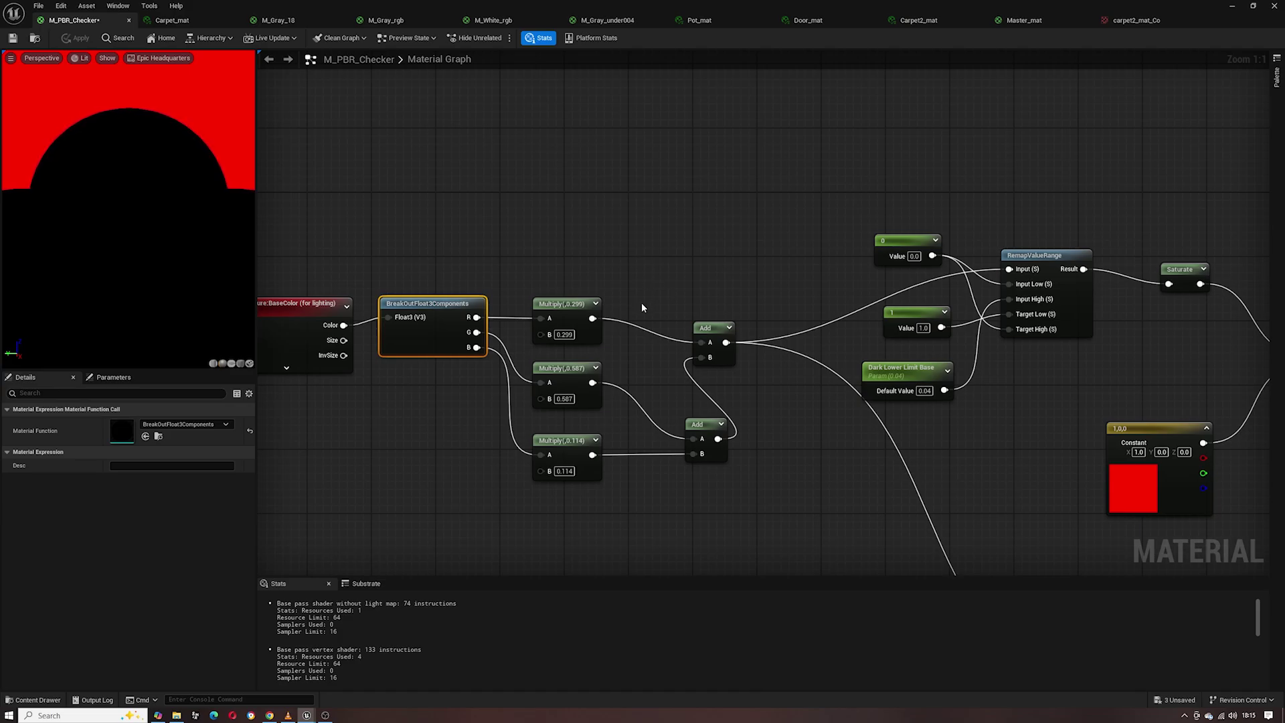
Step: Examine the luminance weighting and the dark lower limit and light upper limit branches, following their sum to the metallic Lerp
right_drag(645, 277, 663, 224)
right_drag(608, 396, 524, 382)
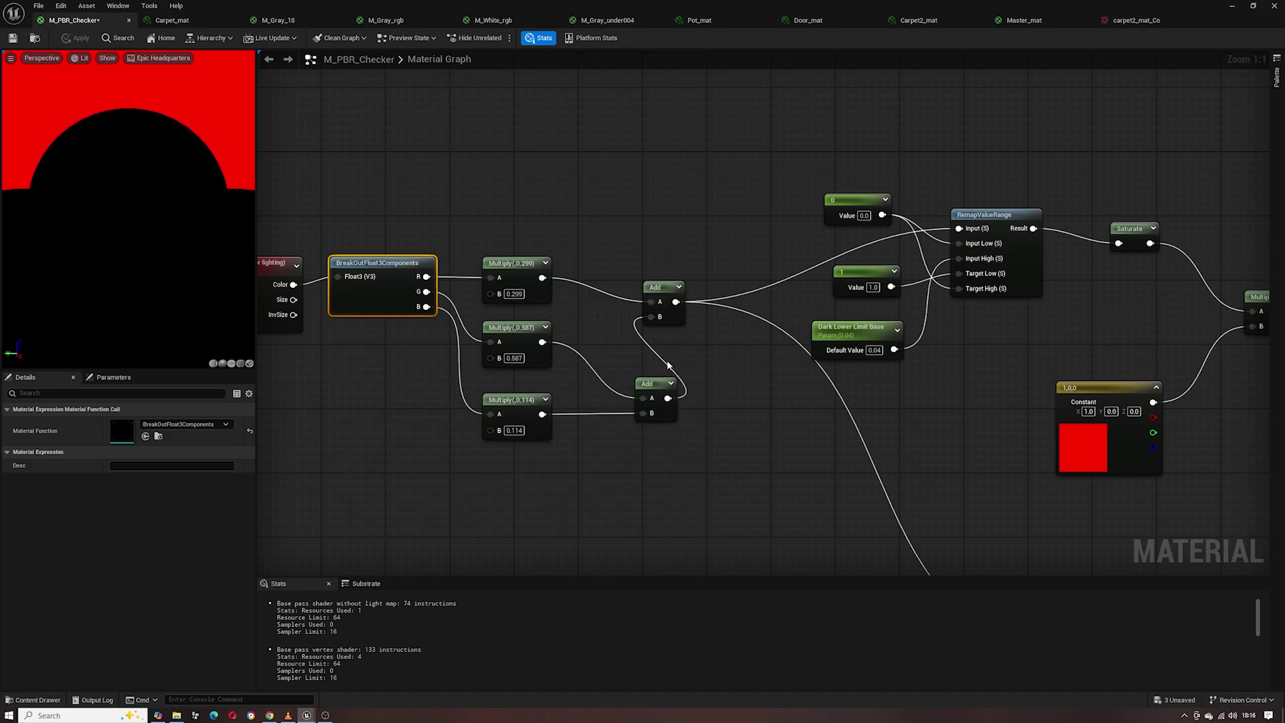
right_drag(727, 263, 523, 303)
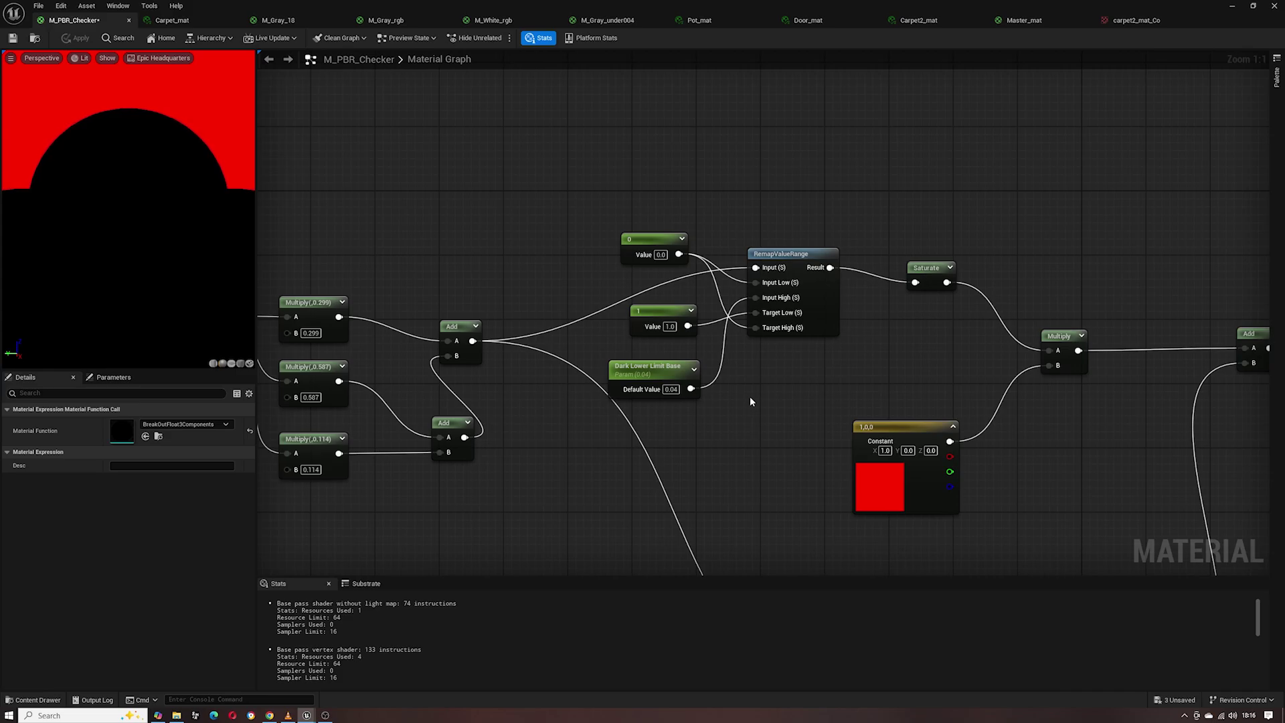
right_drag(778, 405, 744, 380)
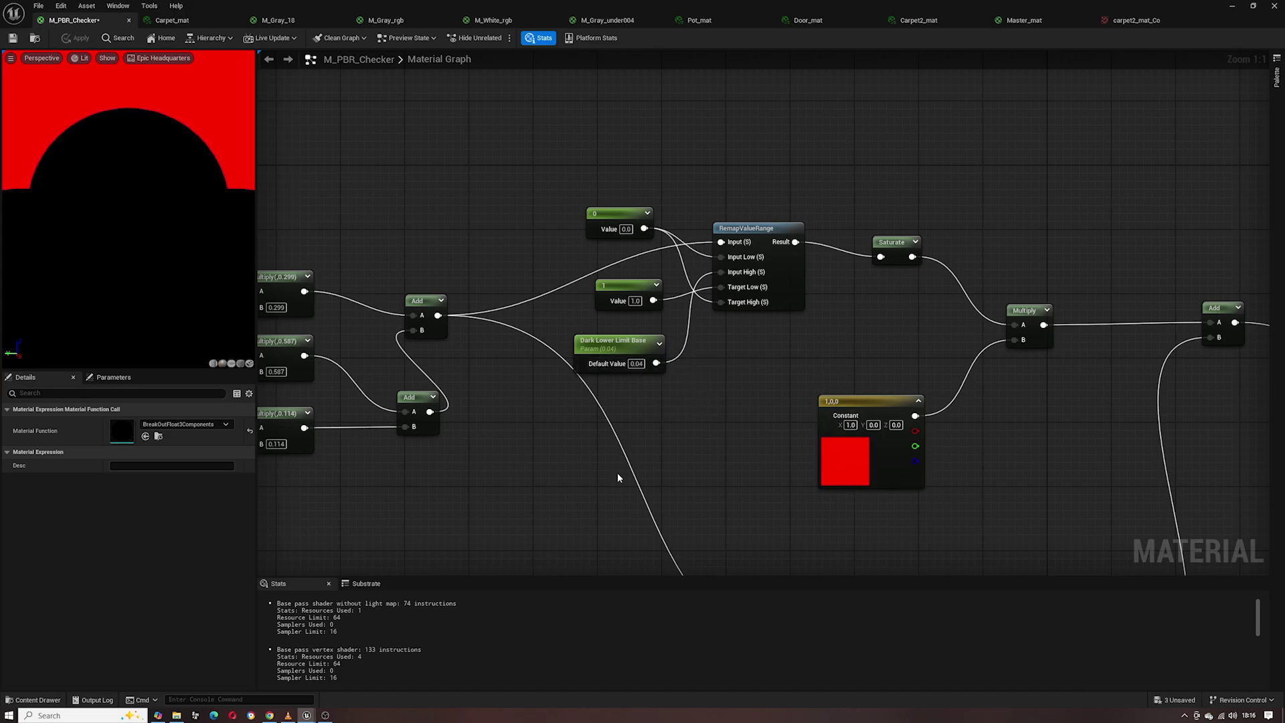
right_drag(618, 478, 407, 345)
right_drag(586, 427, 494, 405)
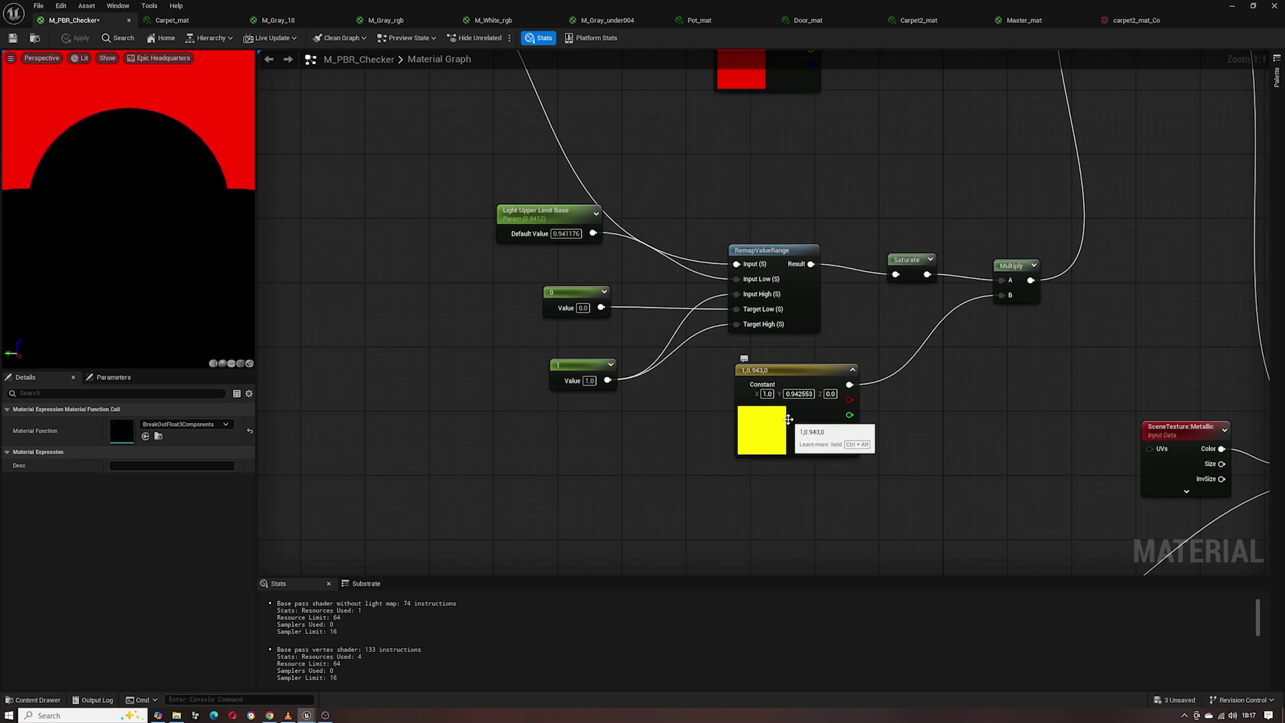
right_drag(1014, 357, 865, 499)
right_drag(937, 157, 833, 355)
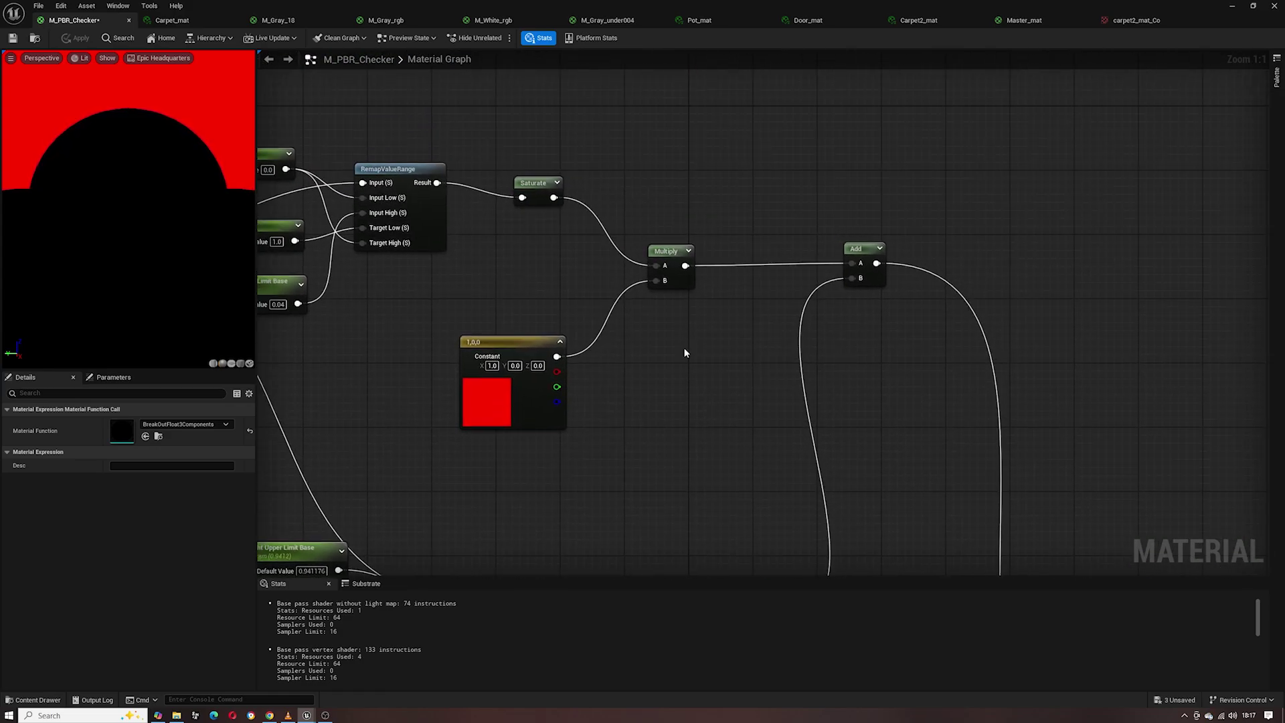
right_drag(688, 383, 644, 180)
right_drag(734, 422, 593, 327)
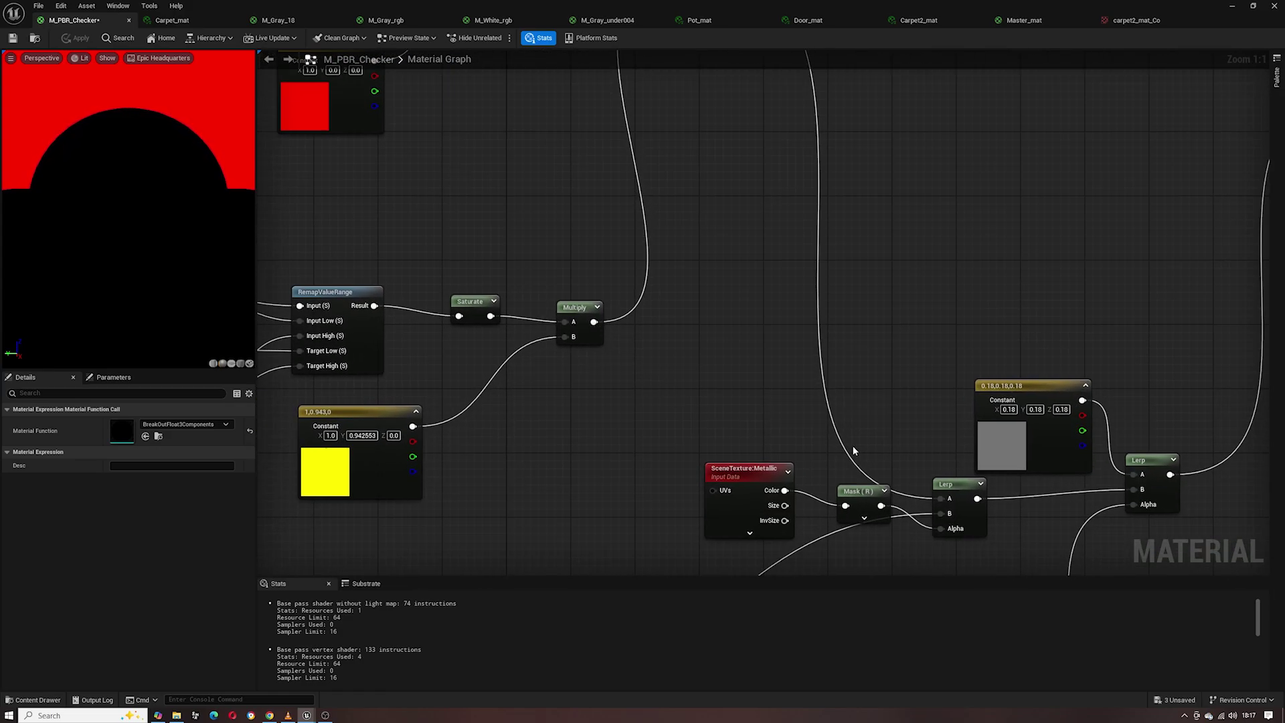
right_drag(863, 459, 680, 284)
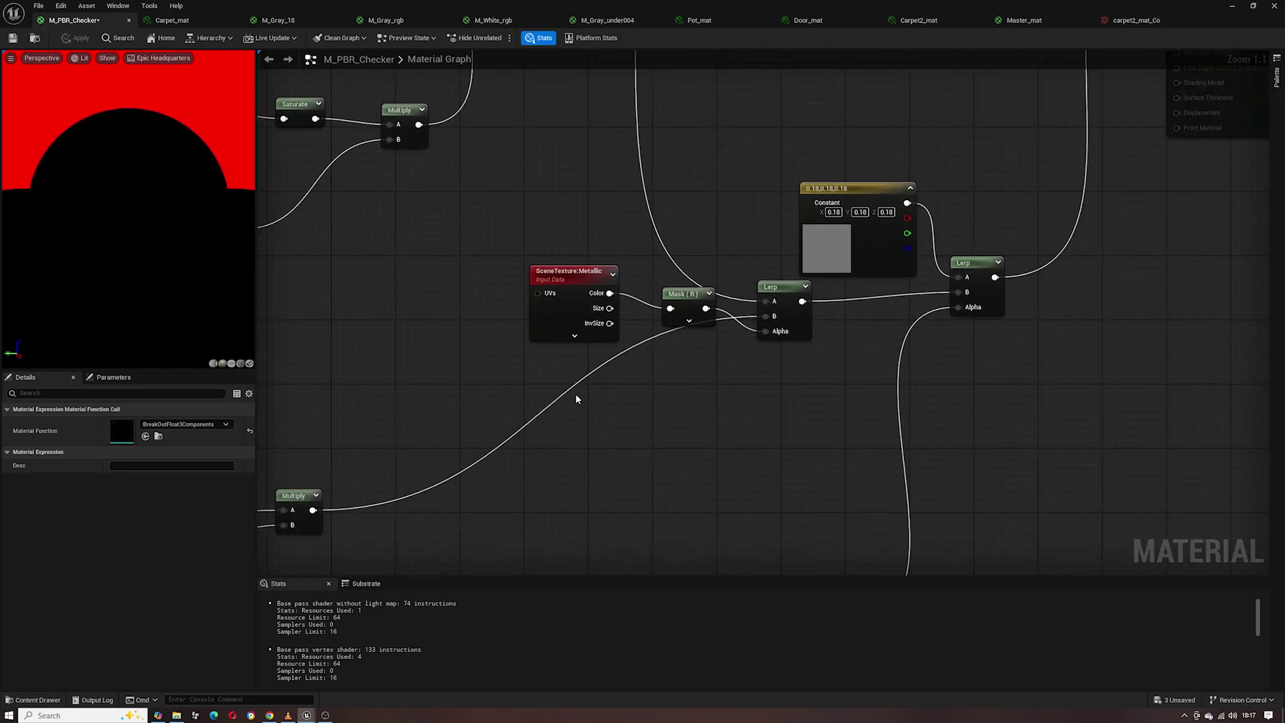
Step: Examine the metal branch from its BaseColor input through the channel average and Metal Upper Limit remap, comparing it with the luminance branches
right_drag(461, 398, 746, 340)
right_drag(323, 357, 576, 285)
right_drag(502, 326, 540, 355)
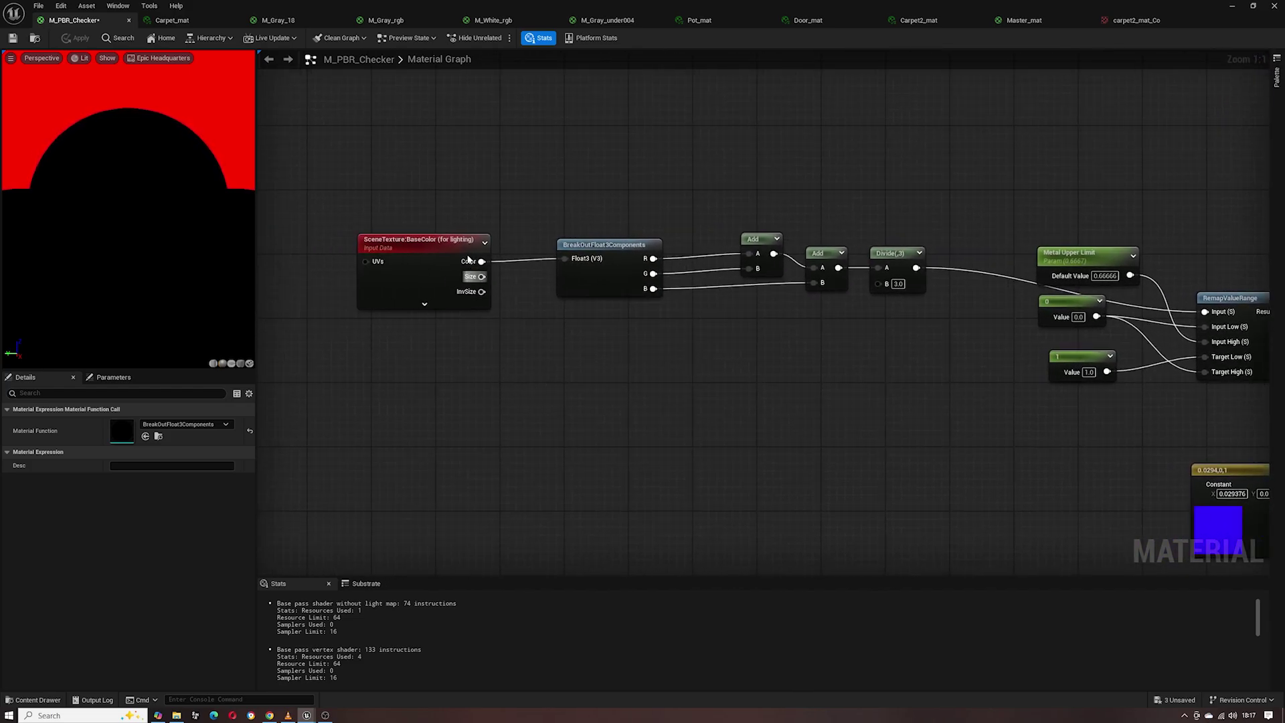
right_drag(907, 319, 549, 352)
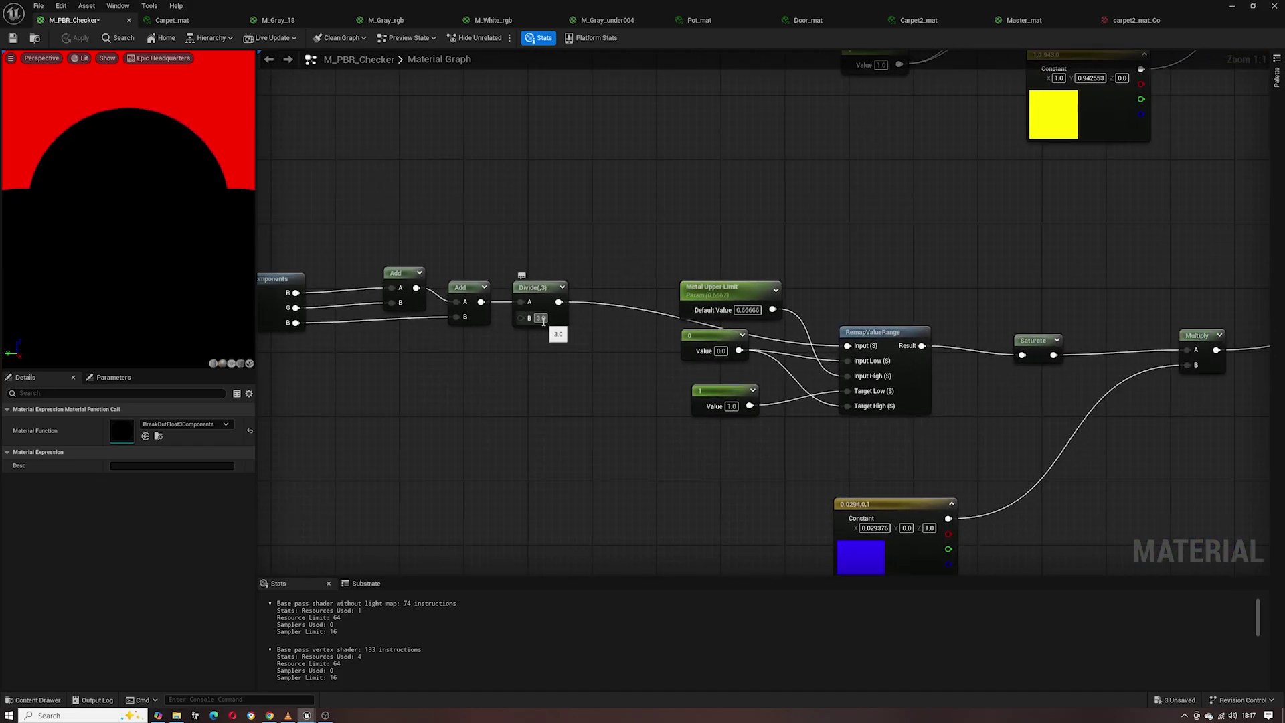
scroll(553, 399, down, 2)
right_drag(562, 399, 558, 343)
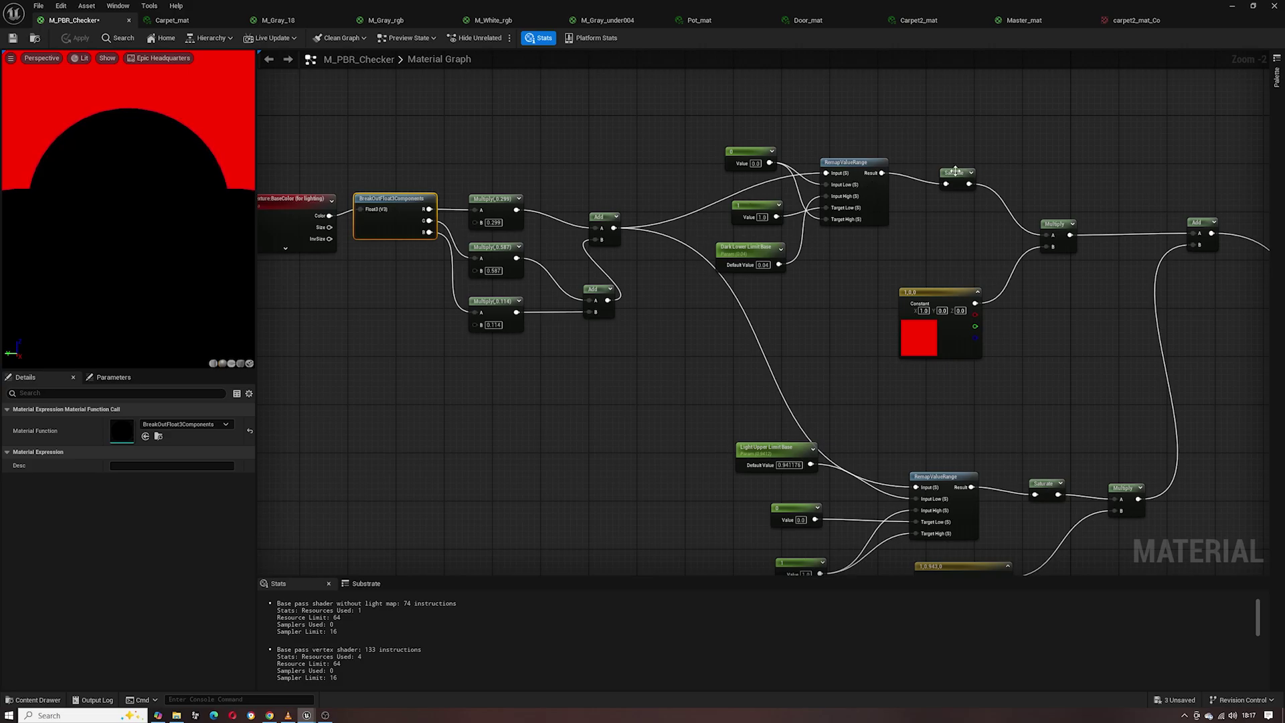
right_drag(573, 443, 580, 245)
right_drag(610, 539, 617, 339)
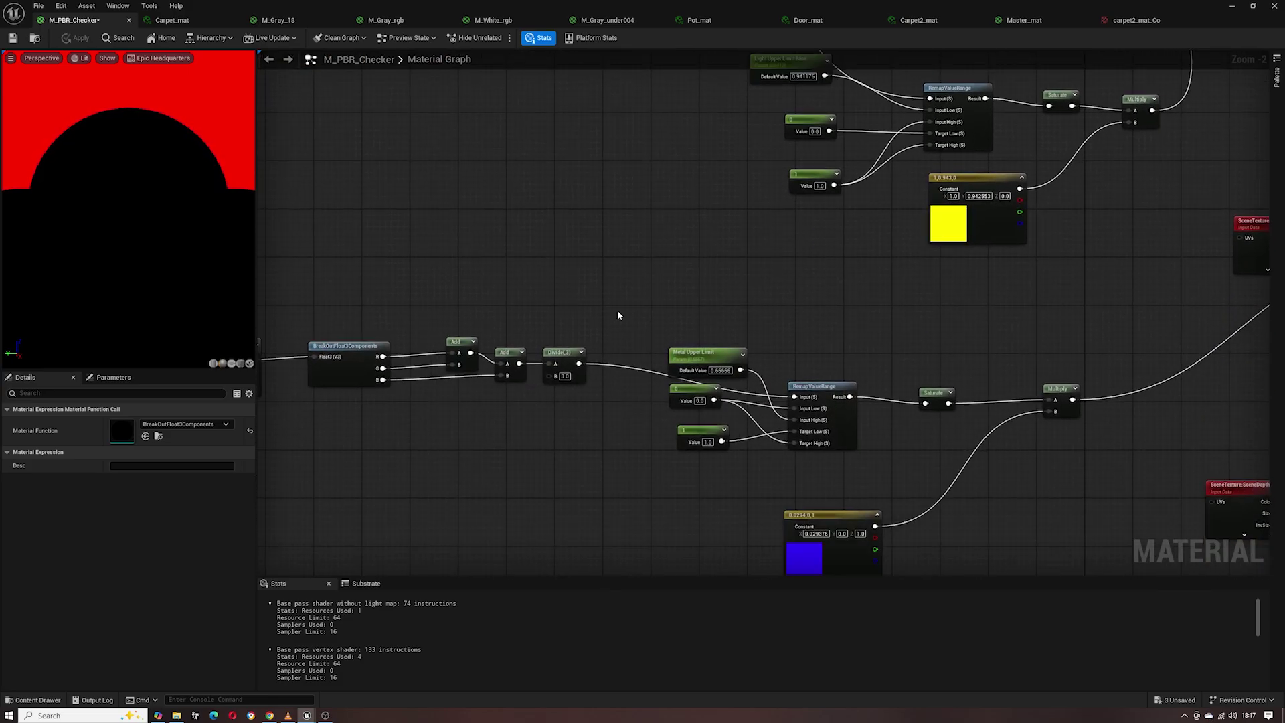
right_drag(585, 457, 658, 417)
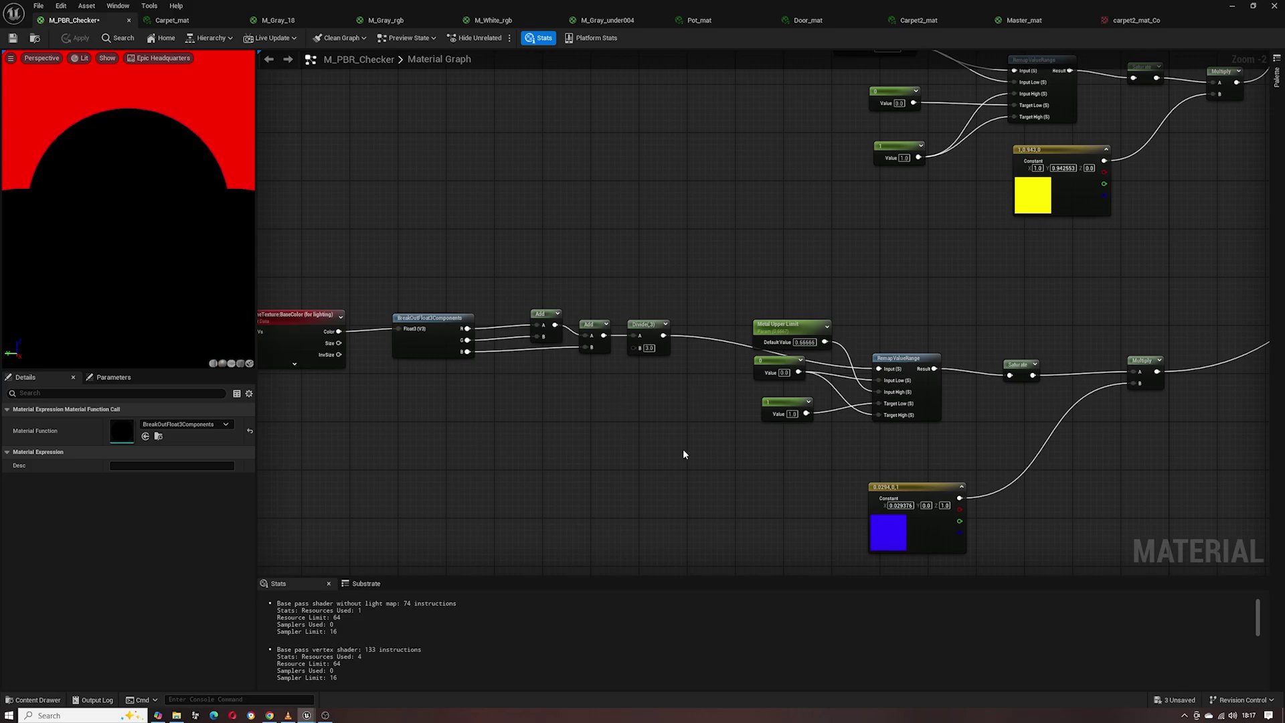
right_drag(367, 419, 498, 429)
right_drag(807, 288, 528, 239)
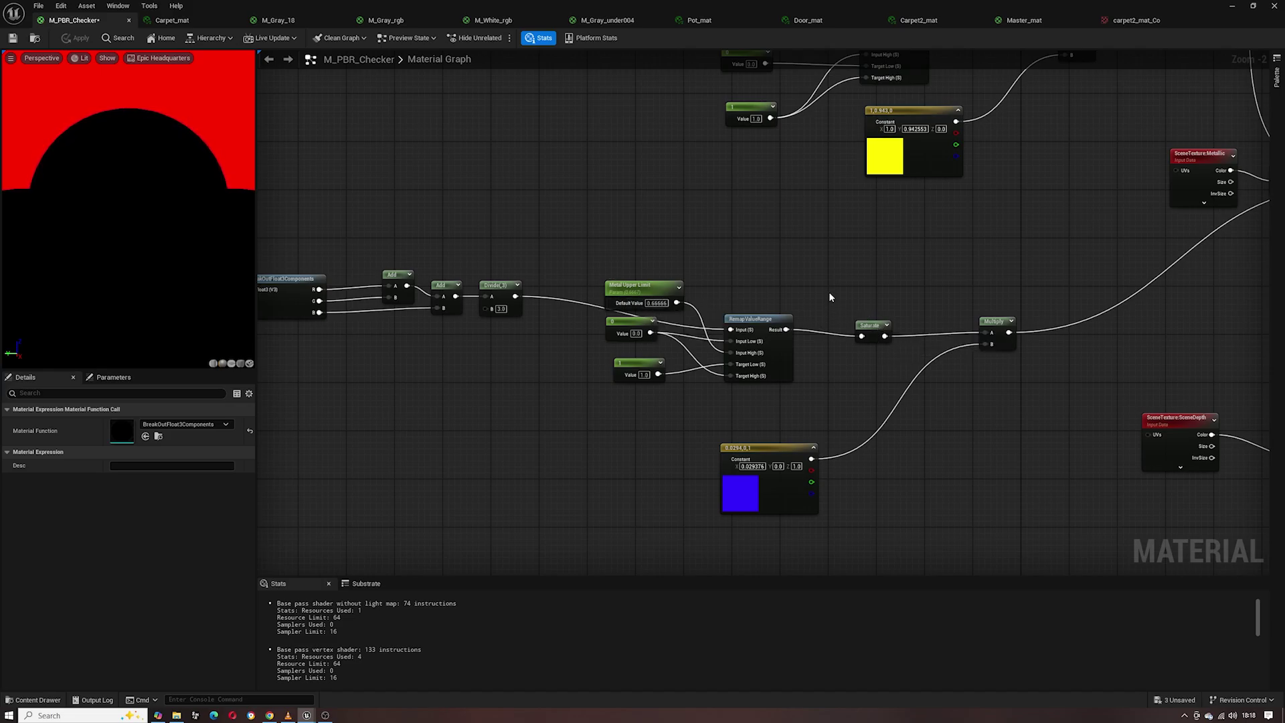
right_drag(829, 298, 709, 190)
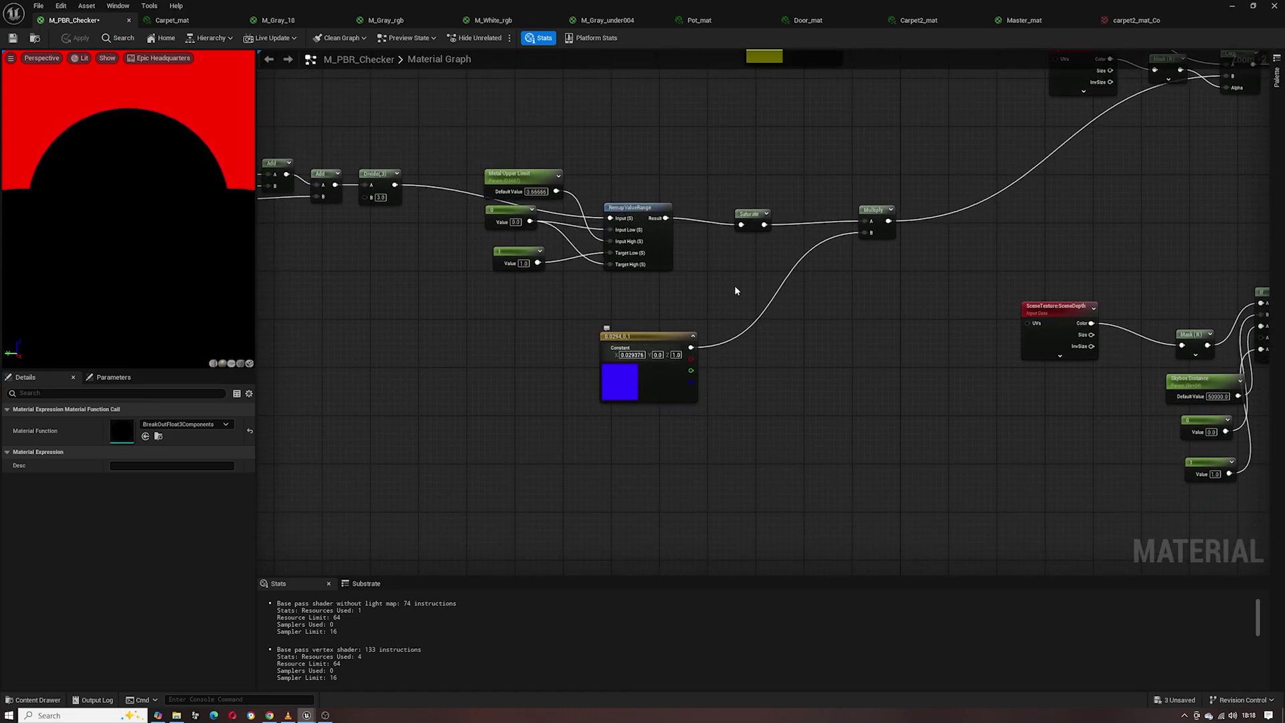
right_drag(770, 258, 621, 290)
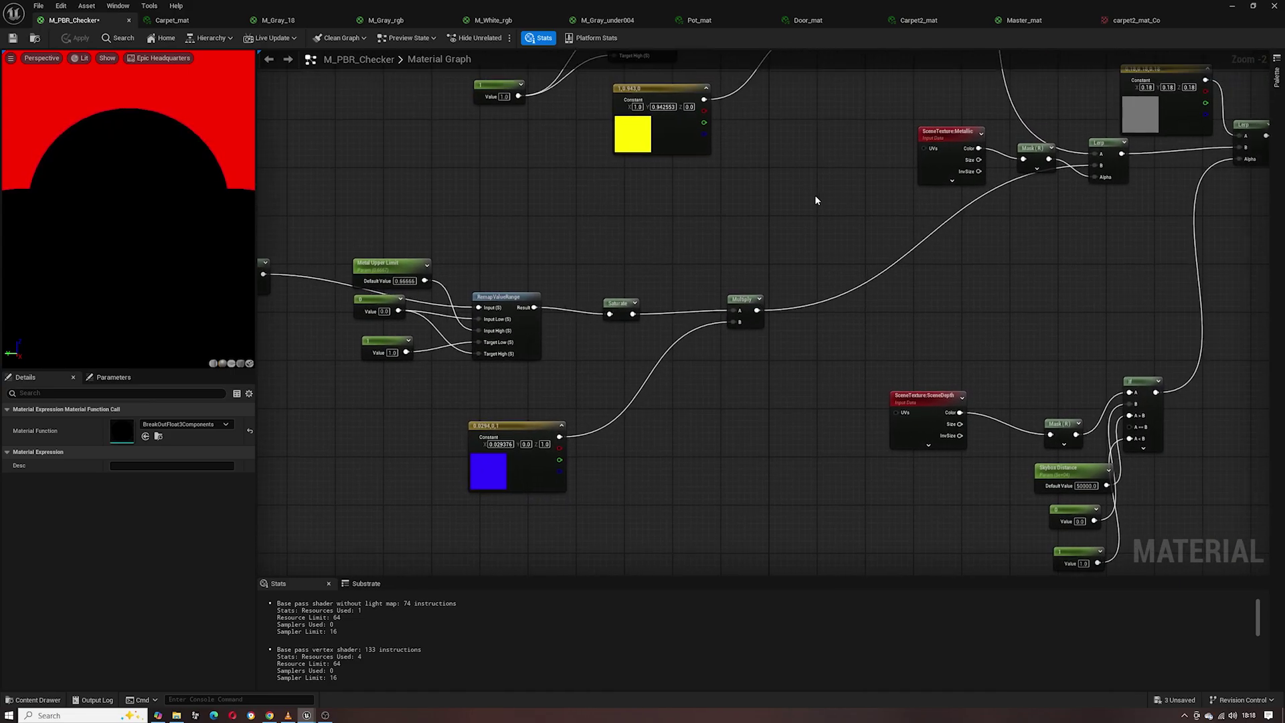
Step: Examine how the metallic mask and the SceneDepth skybox distance check drive the two Lerp nodes feeding Emissive Color
right_drag(817, 196, 536, 337)
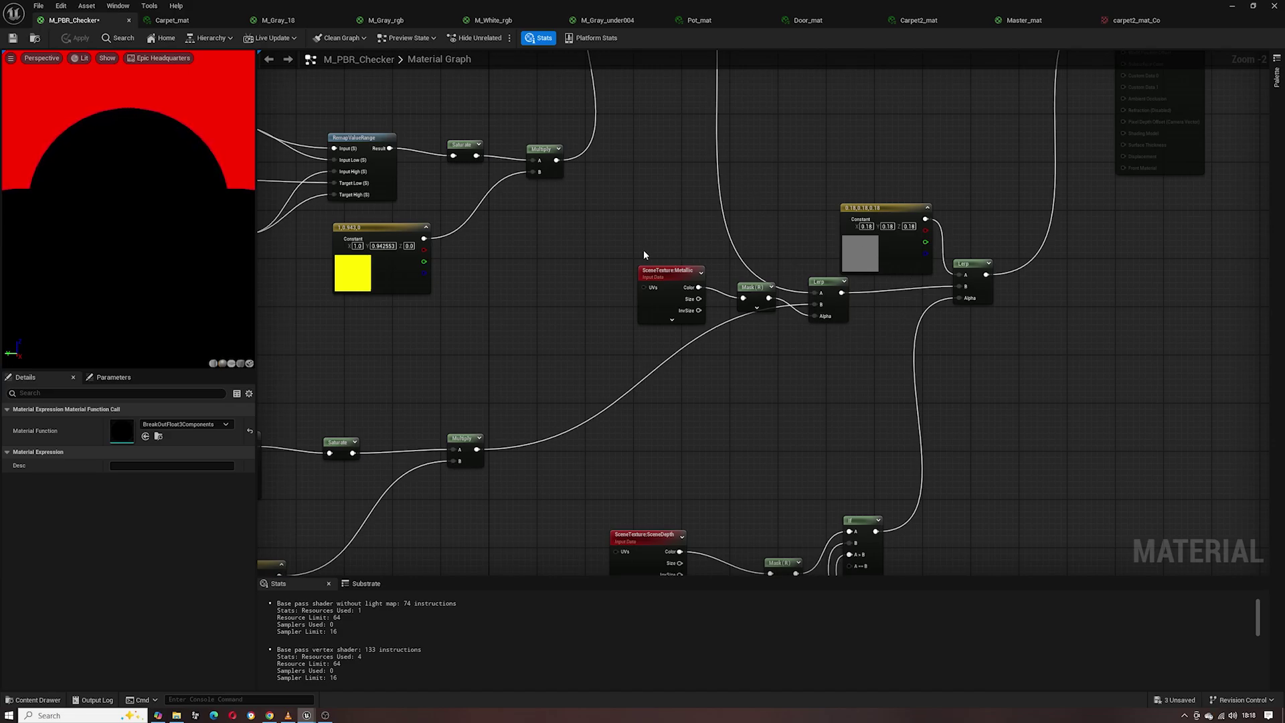
right_drag(920, 262, 760, 395)
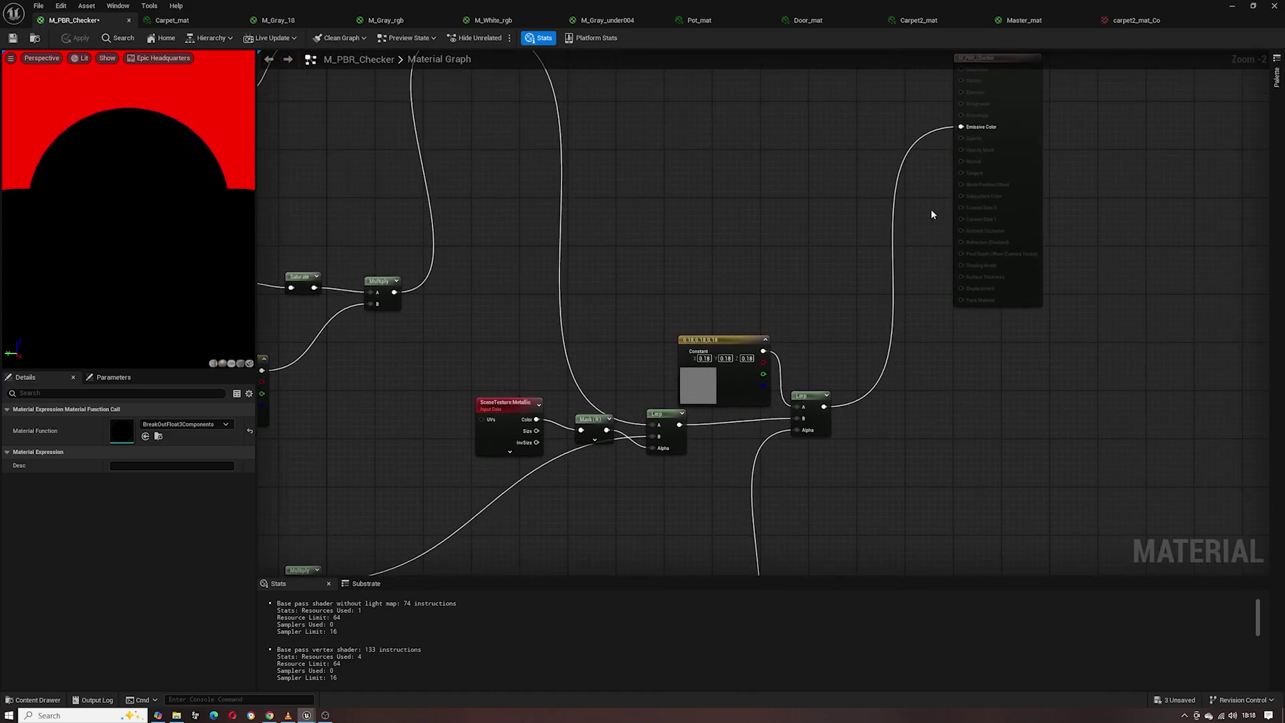
right_drag(933, 178, 907, 138)
right_drag(694, 439, 768, 372)
right_drag(738, 453, 752, 254)
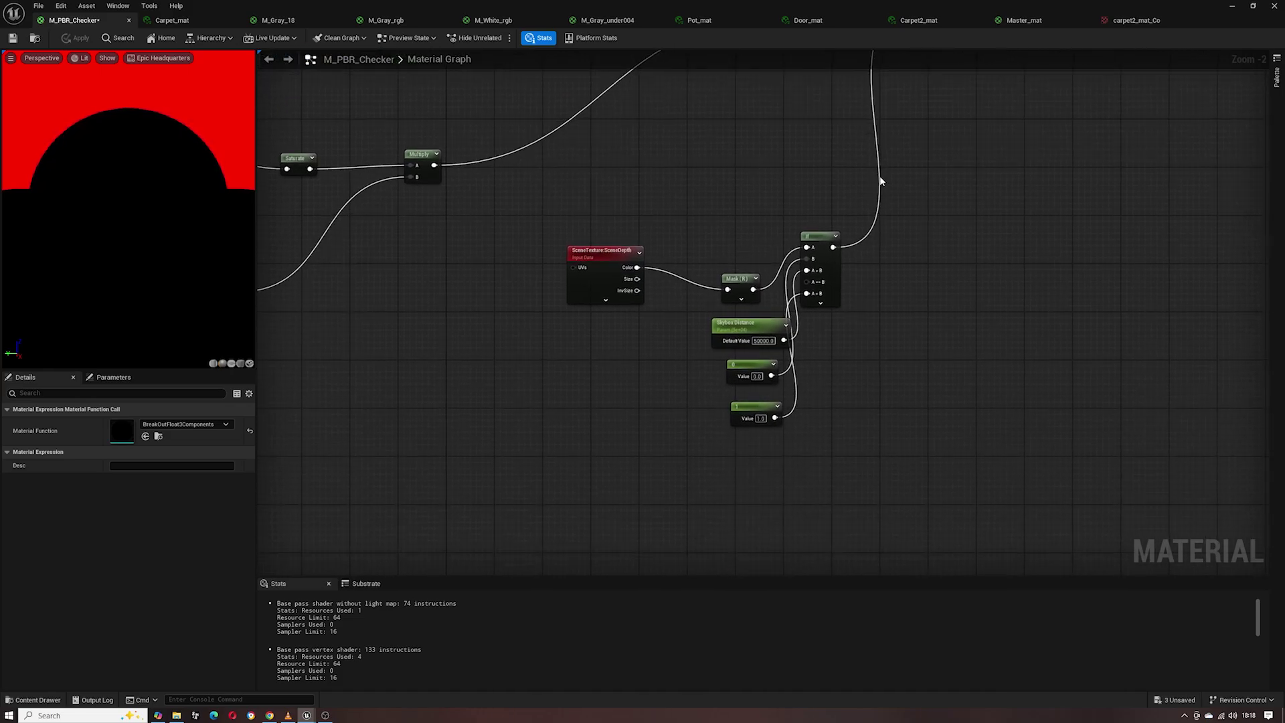
right_drag(874, 179, 739, 468)
right_drag(736, 425, 795, 274)
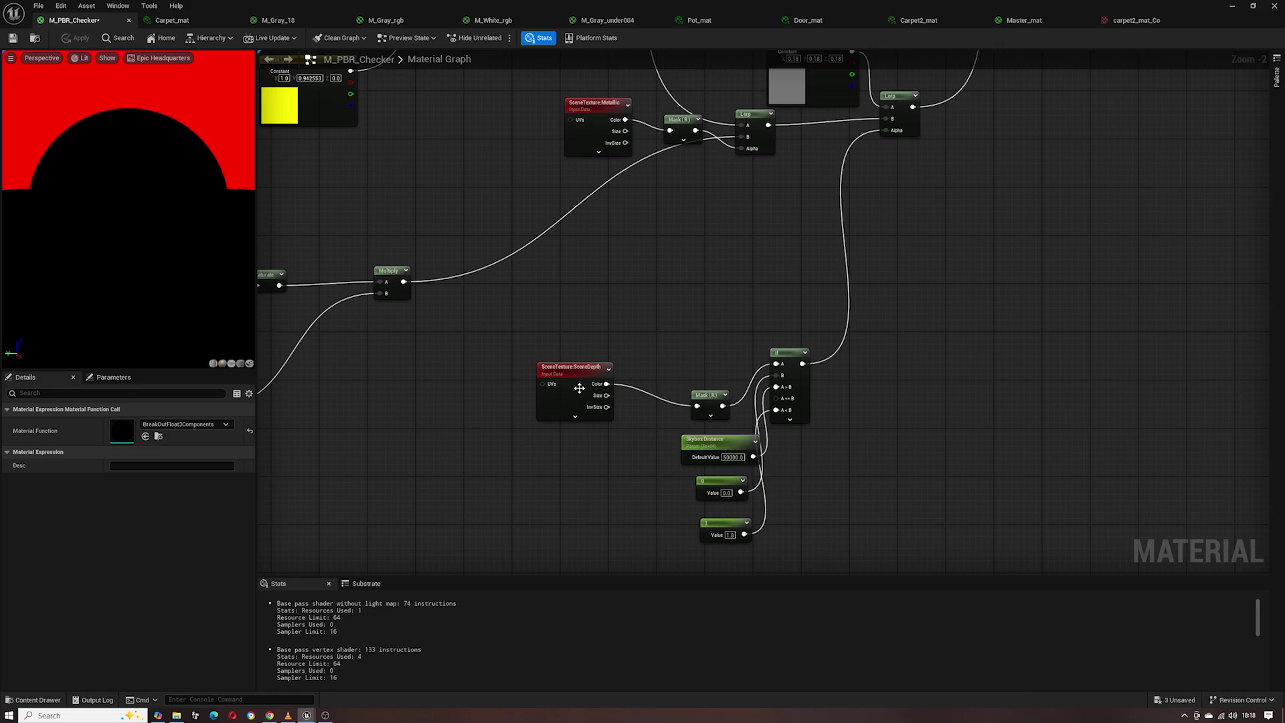
right_drag(553, 455, 542, 413)
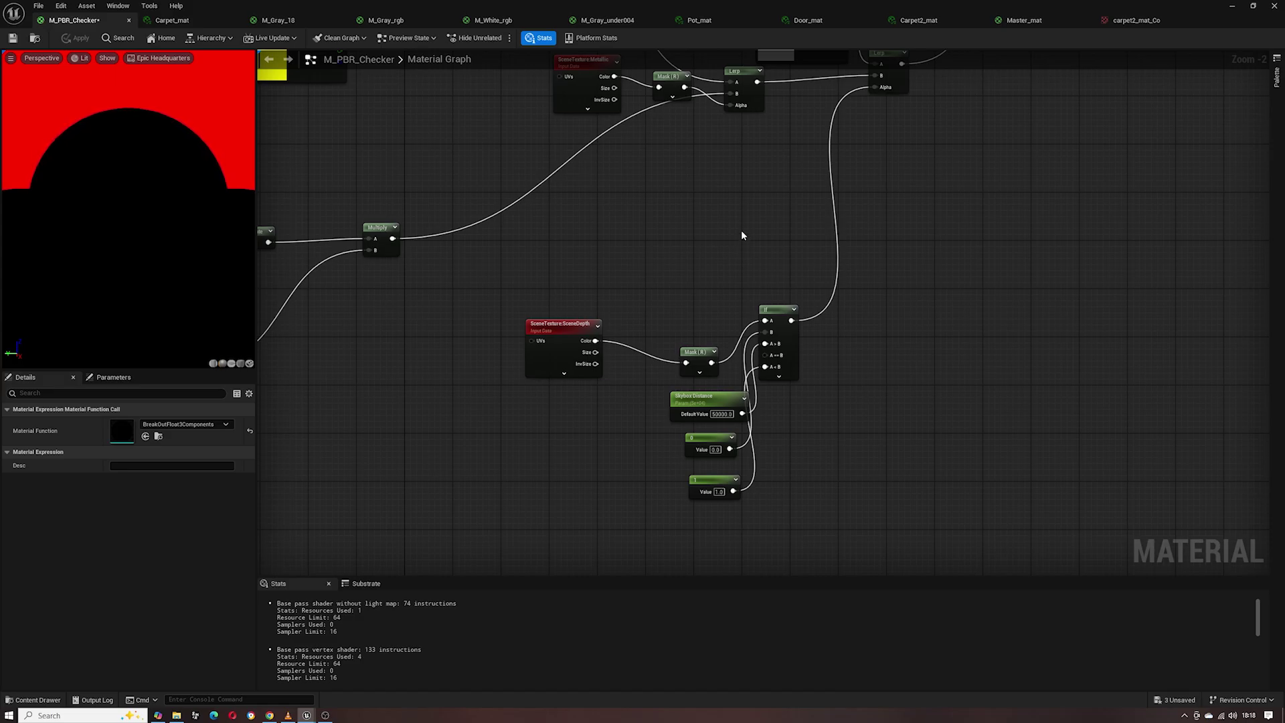
right_drag(736, 256, 760, 351)
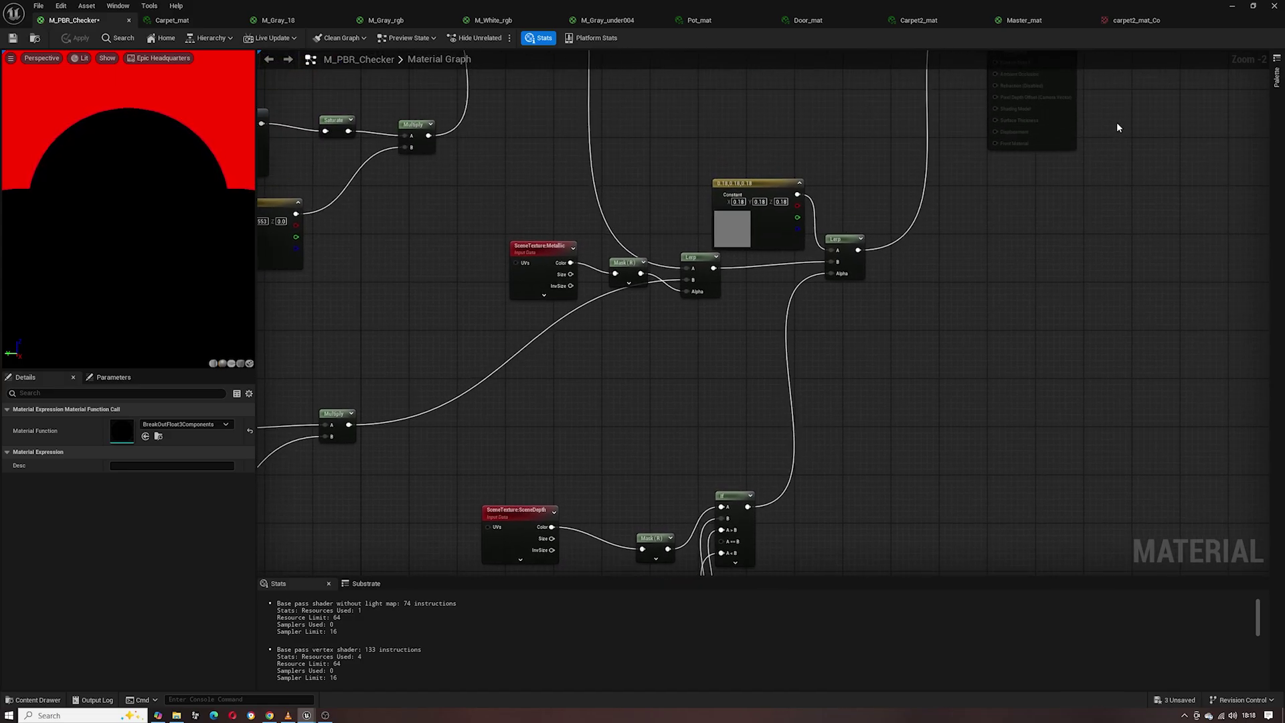
Step: Return to the dining room level, open the red cube's material M_Gray_under004, and inspect its Base Color constant
click(1234, 14)
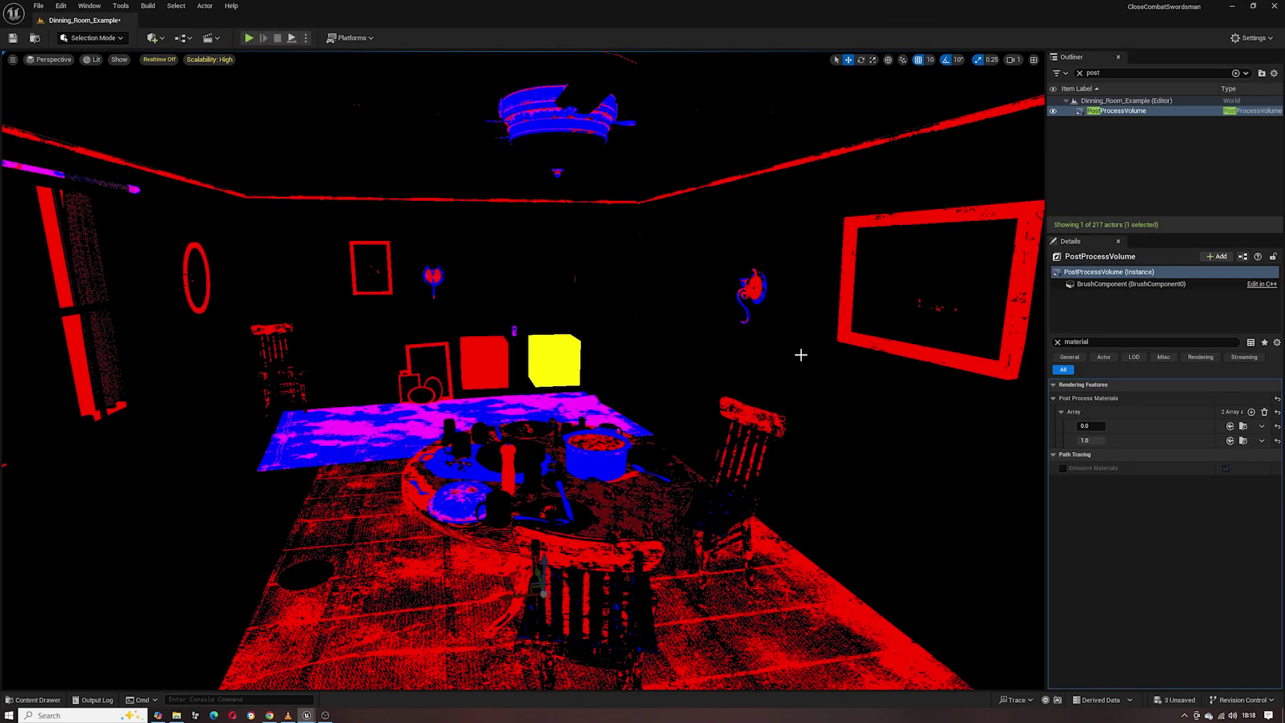
key(w)
right_drag(778, 426, 778, 468)
key(s)
right_drag(540, 288, 540, 368)
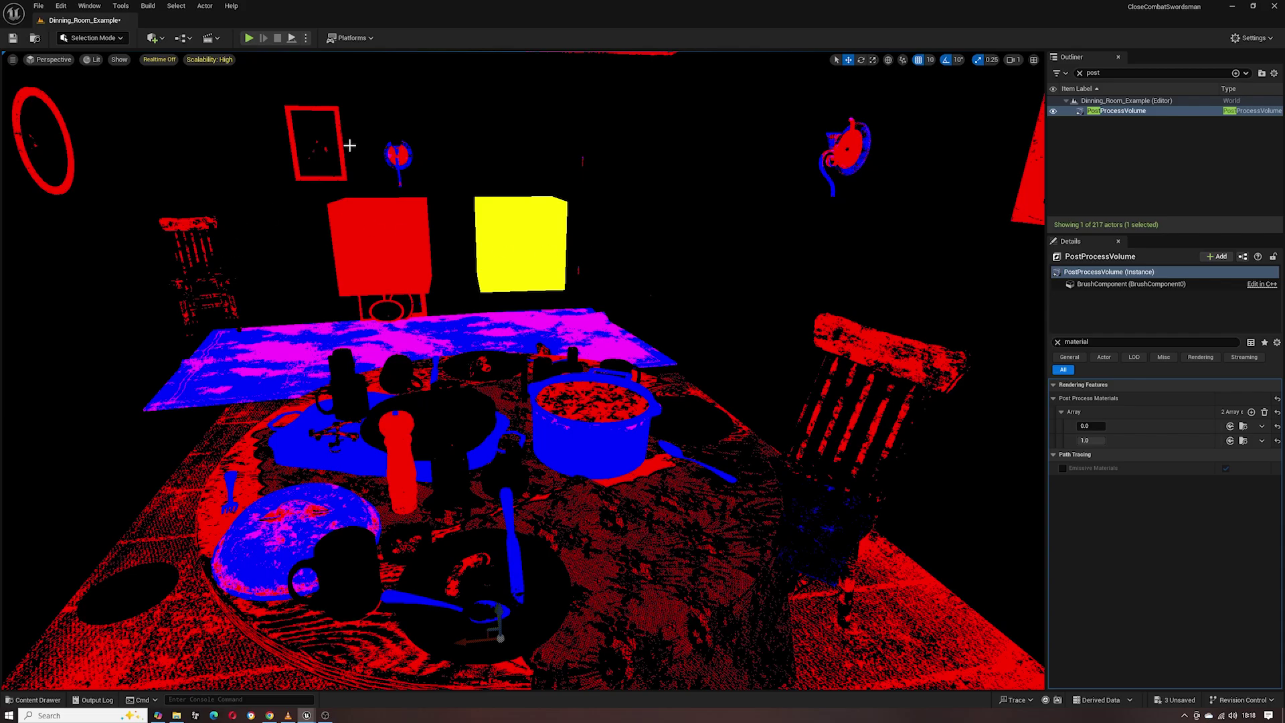
click(403, 231)
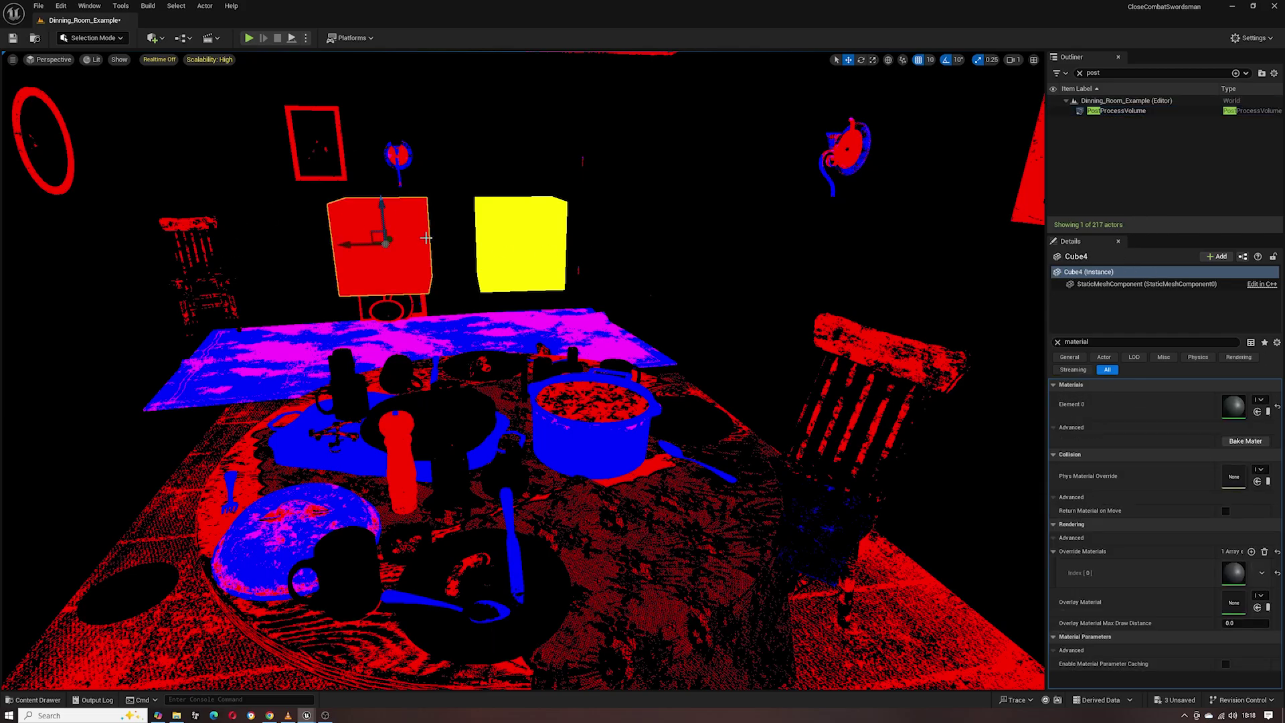
double_click(1235, 406)
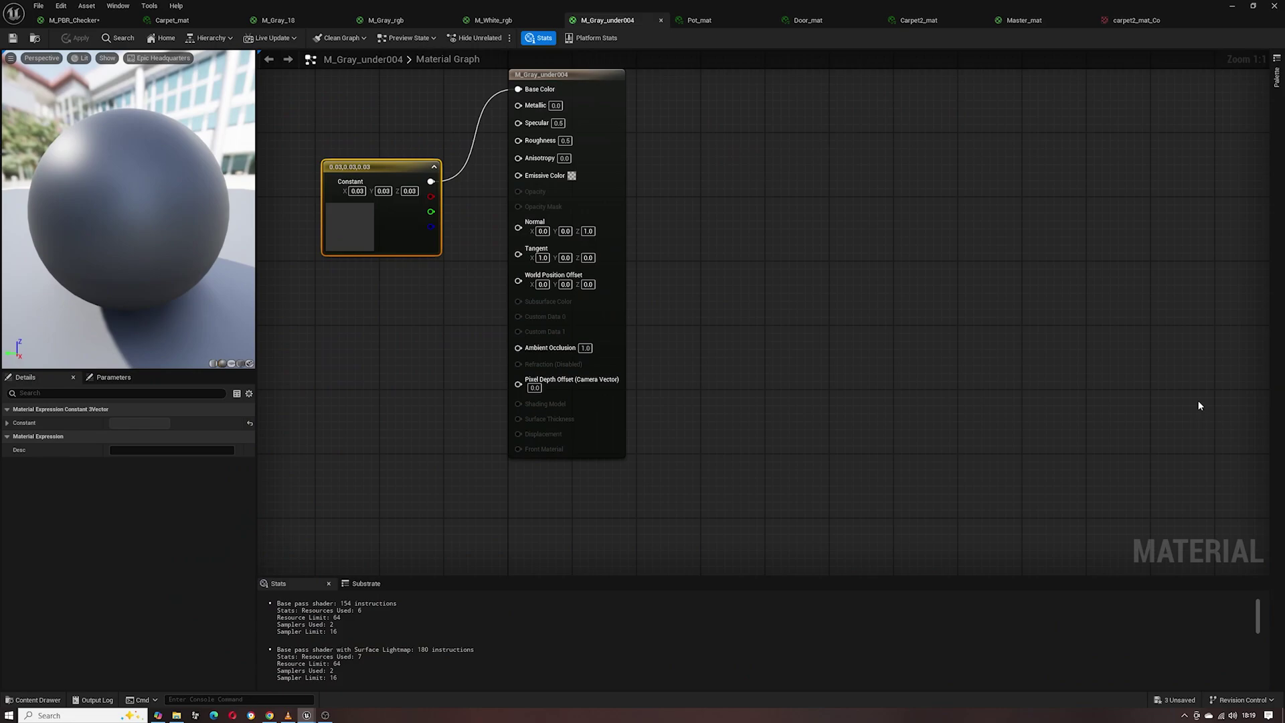
right_drag(764, 293, 956, 402)
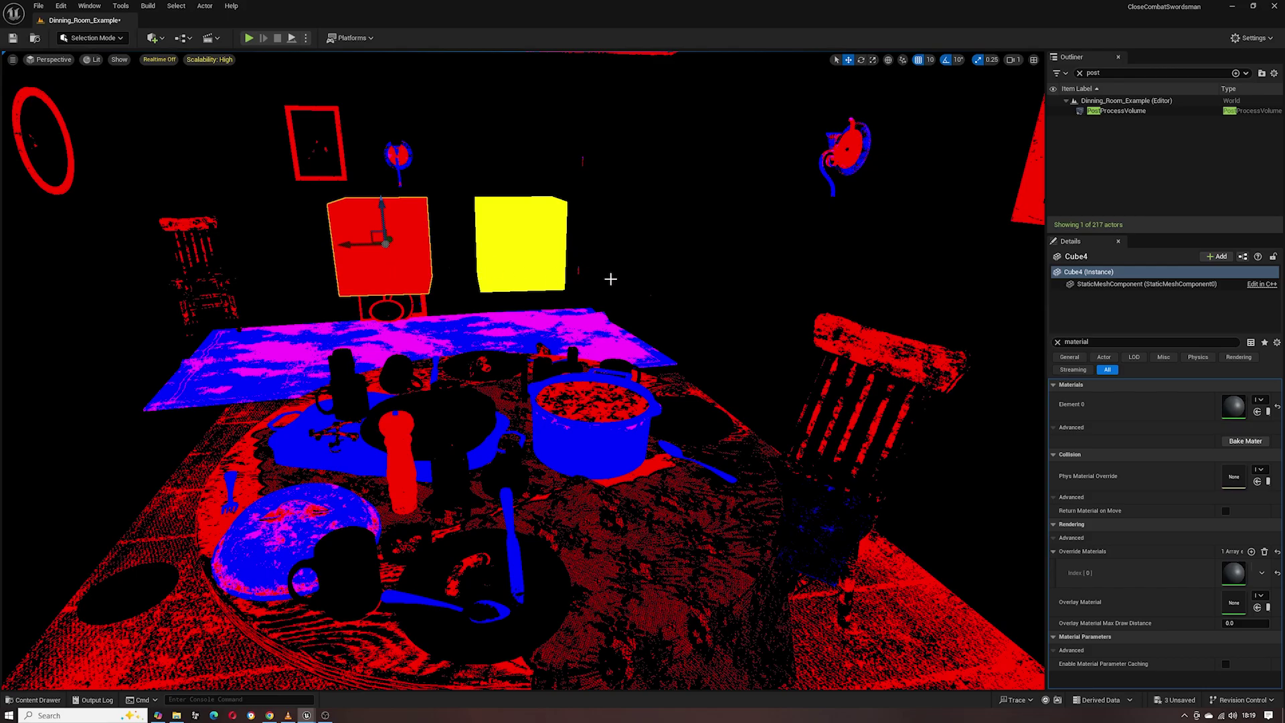
Step: Open the yellow cube's material M_White_rgb, inspect its Base Color constant, and return to the level
click(563, 253)
double_click(1234, 406)
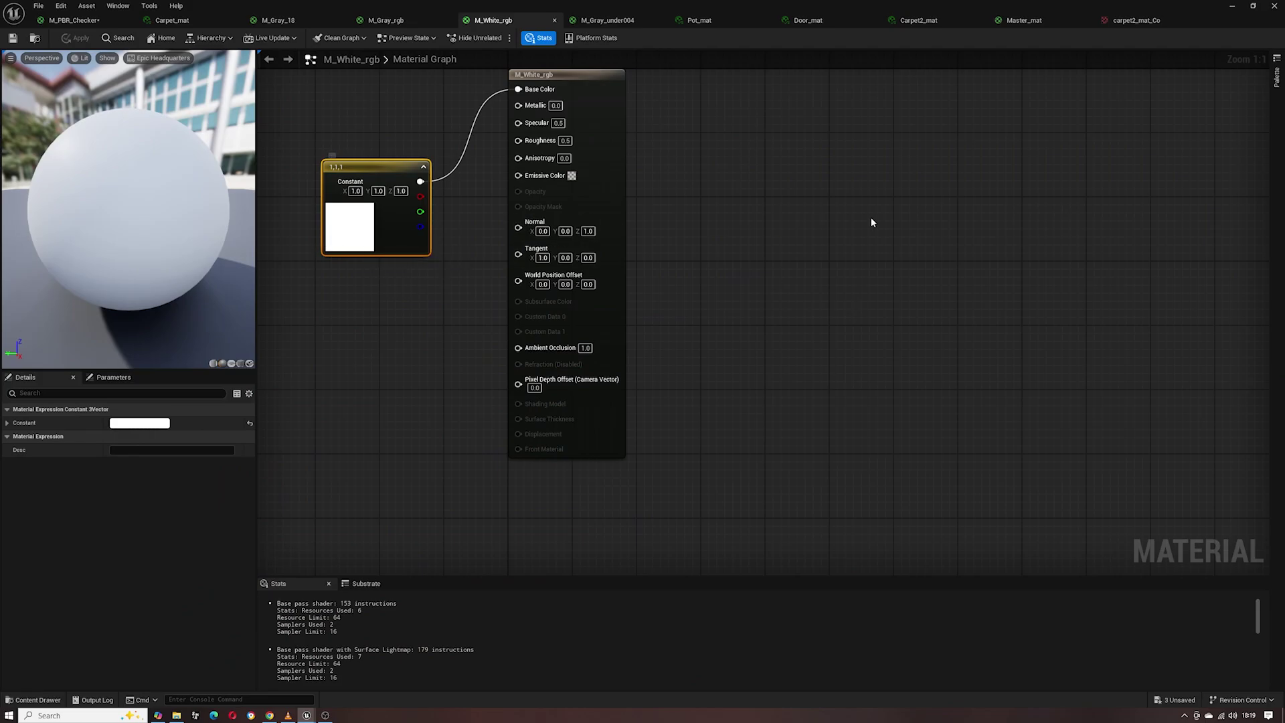
click(1234, 7)
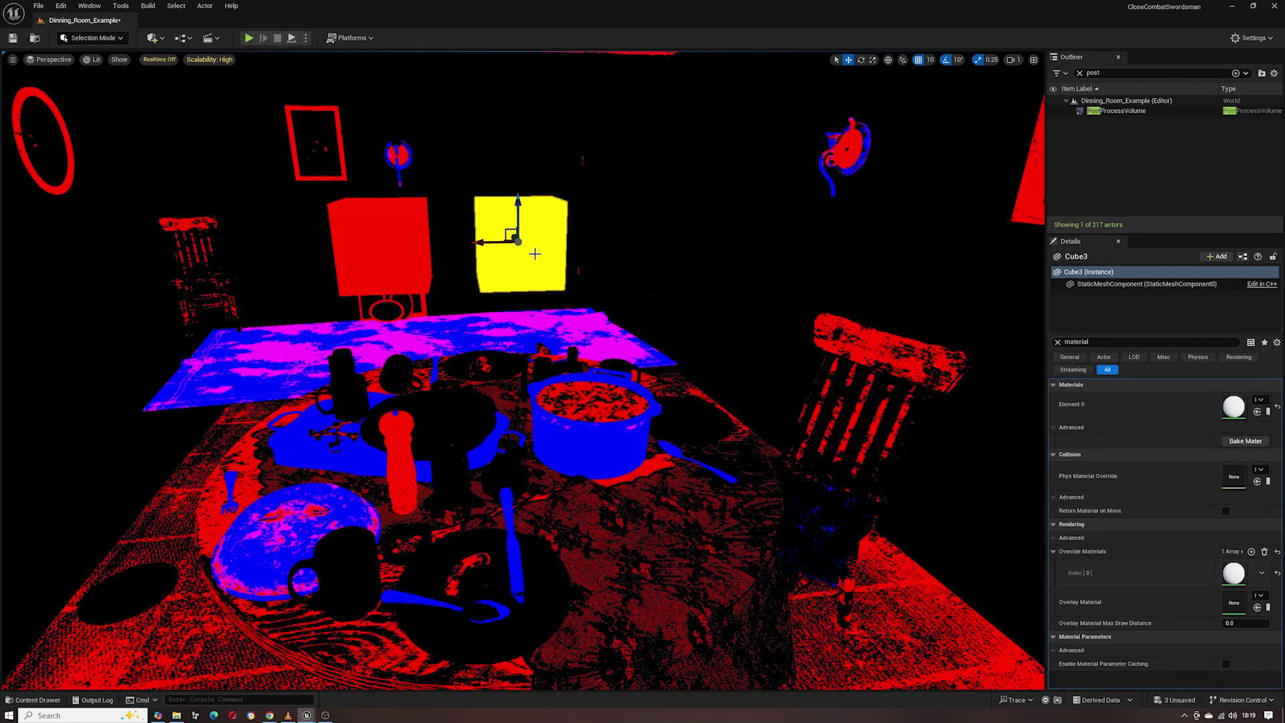
Step: Examine the checker colors around the room, covering the table, chairs, floor rug, second carpet and door handle
right_drag(519, 380, 236, 361)
key(s)
right_drag(583, 419, 546, 378)
key(w)
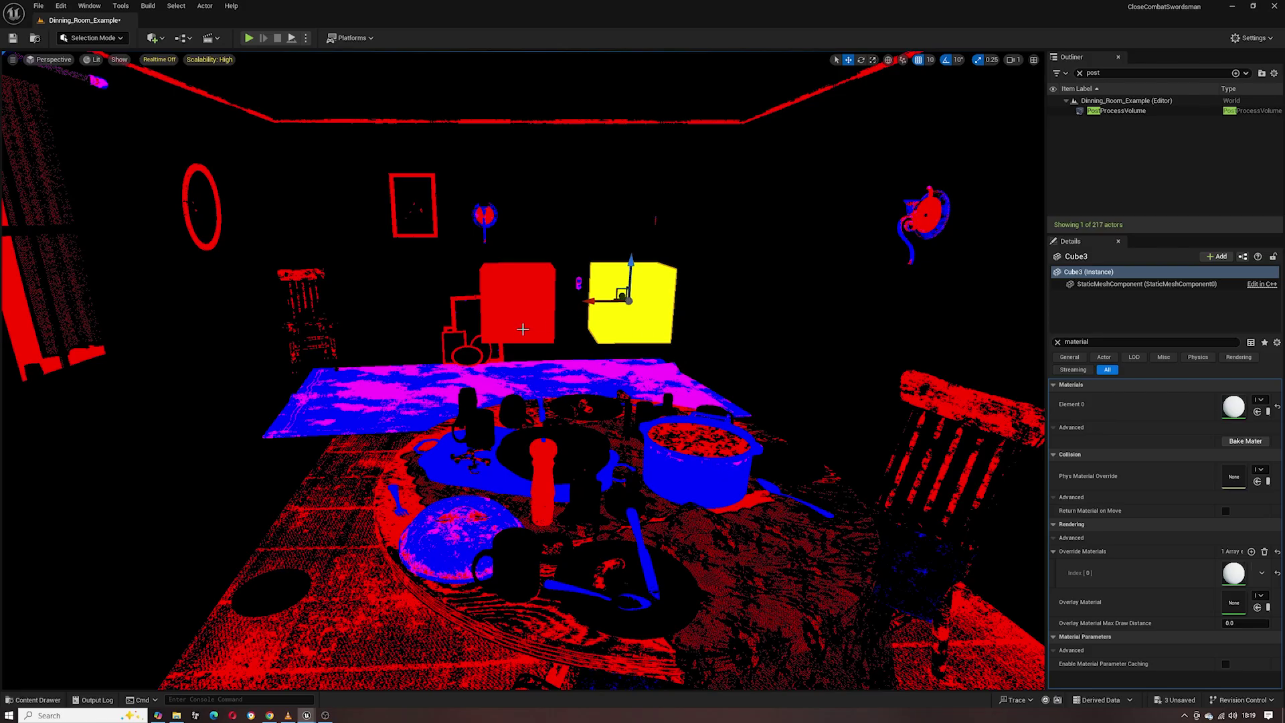
right_drag(523, 332, 737, 402)
key(s)
key(w)
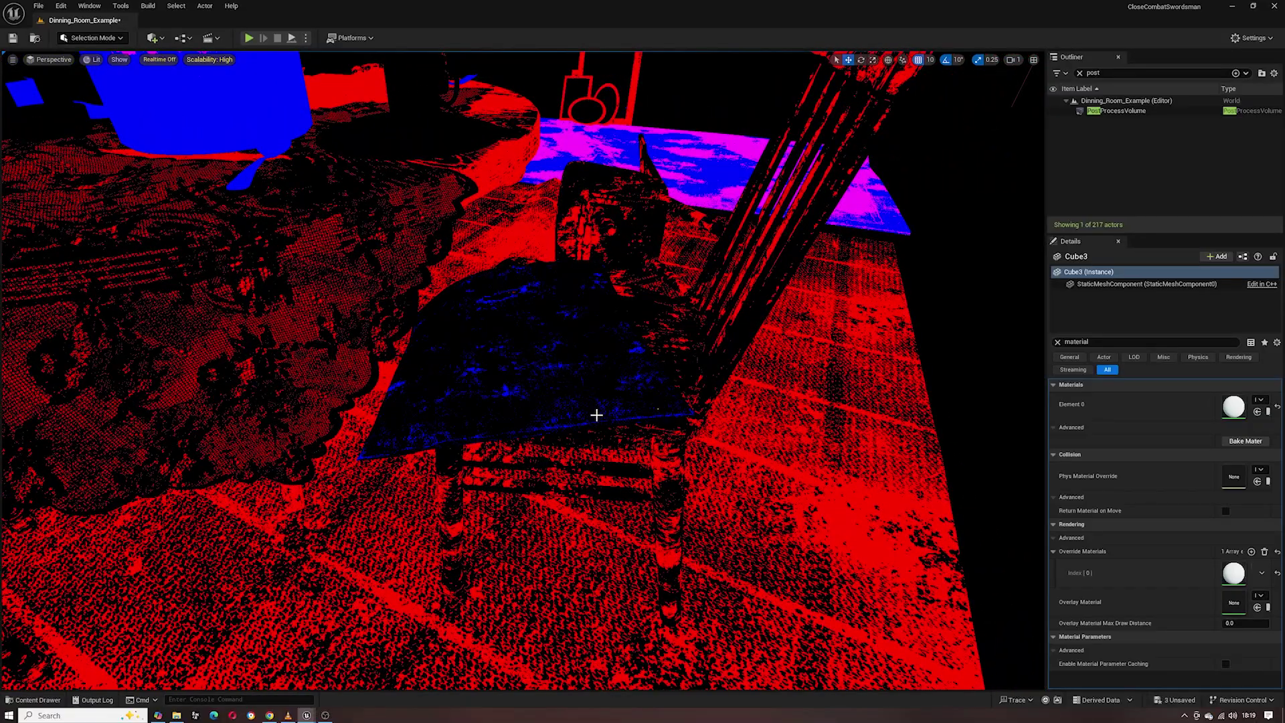
mouse_move(599, 413)
right_down()
mouse_move(569, 375)
mouse_move(577, 400)
right_up()
drag(591, 370, 591, 335)
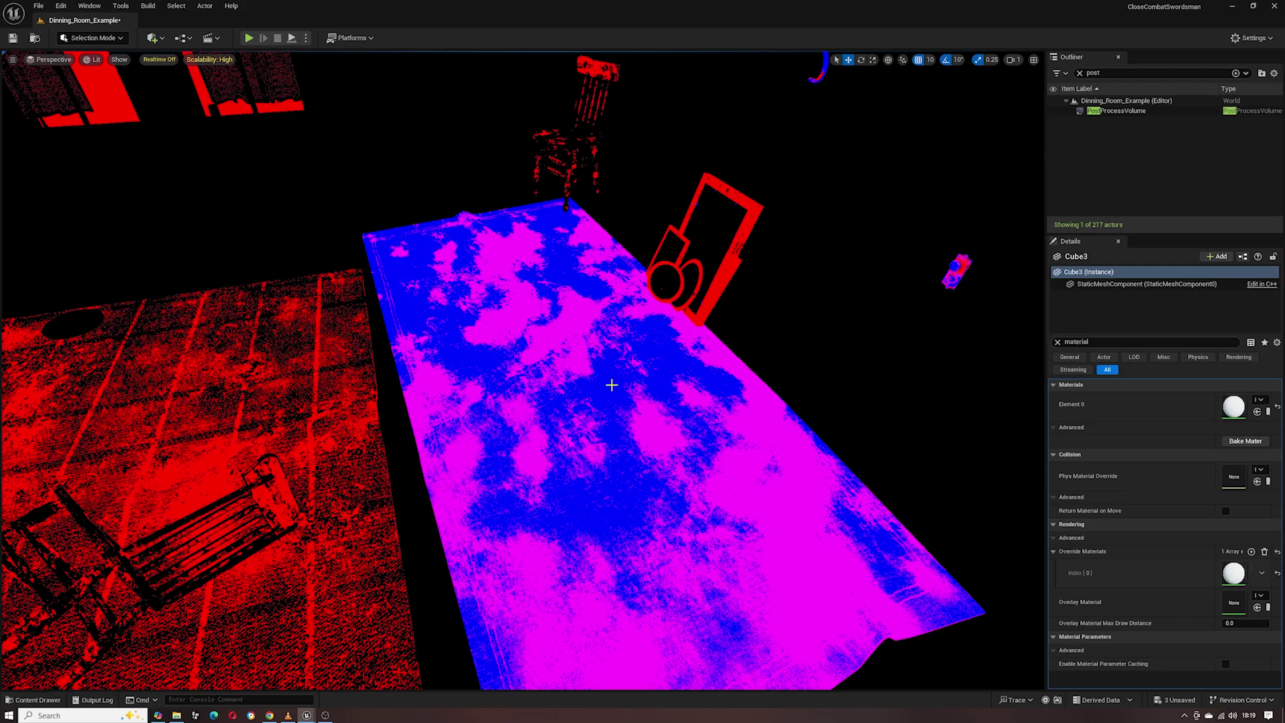
right_drag(611, 381, 632, 297)
key(w)
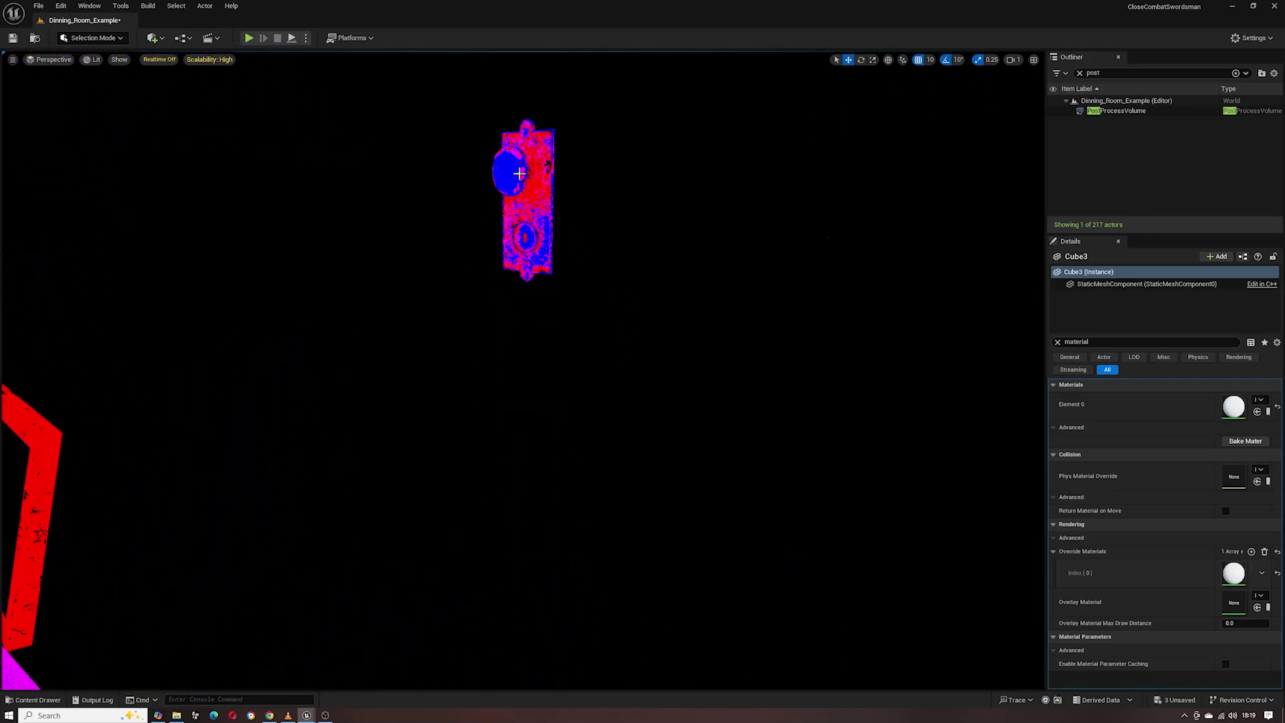
right_drag(698, 285, 555, 365)
right_drag(669, 321, 715, 289)
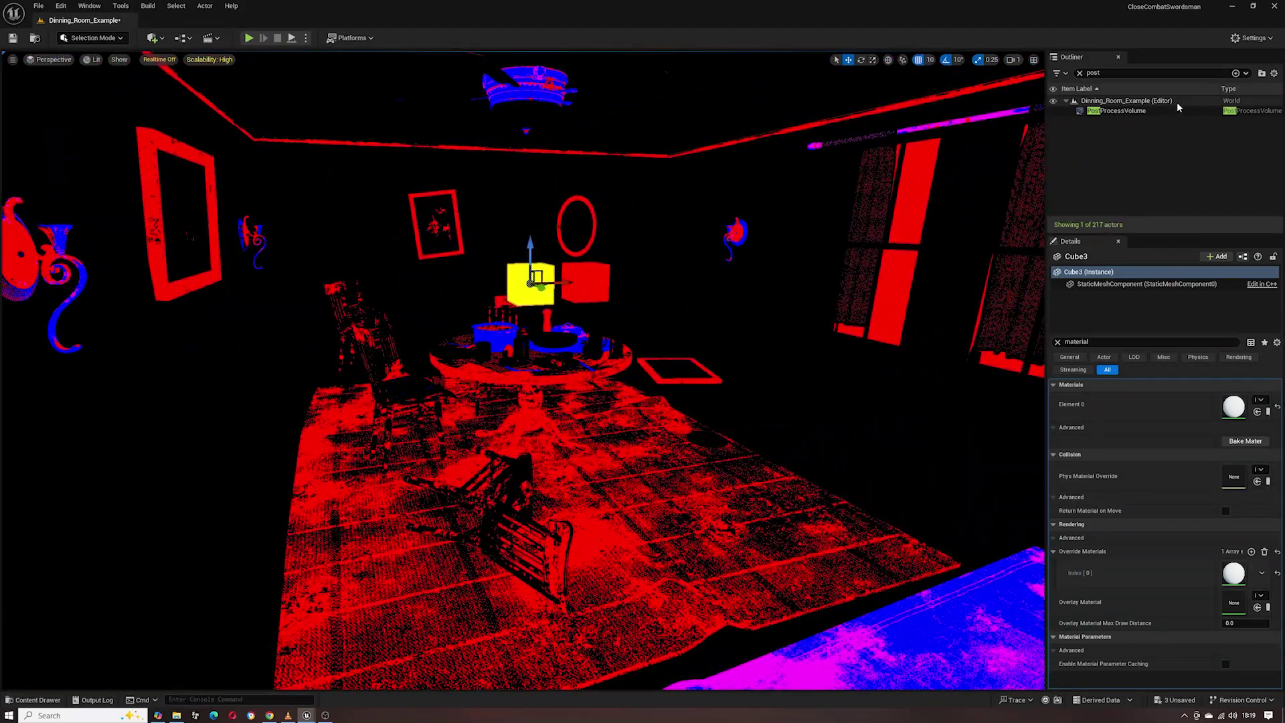
Step: Set the second post process material's weight to 0 on the PostProcessVolume and inspect carpet2 in the normal scene lighting
click(1138, 110)
click(1085, 440)
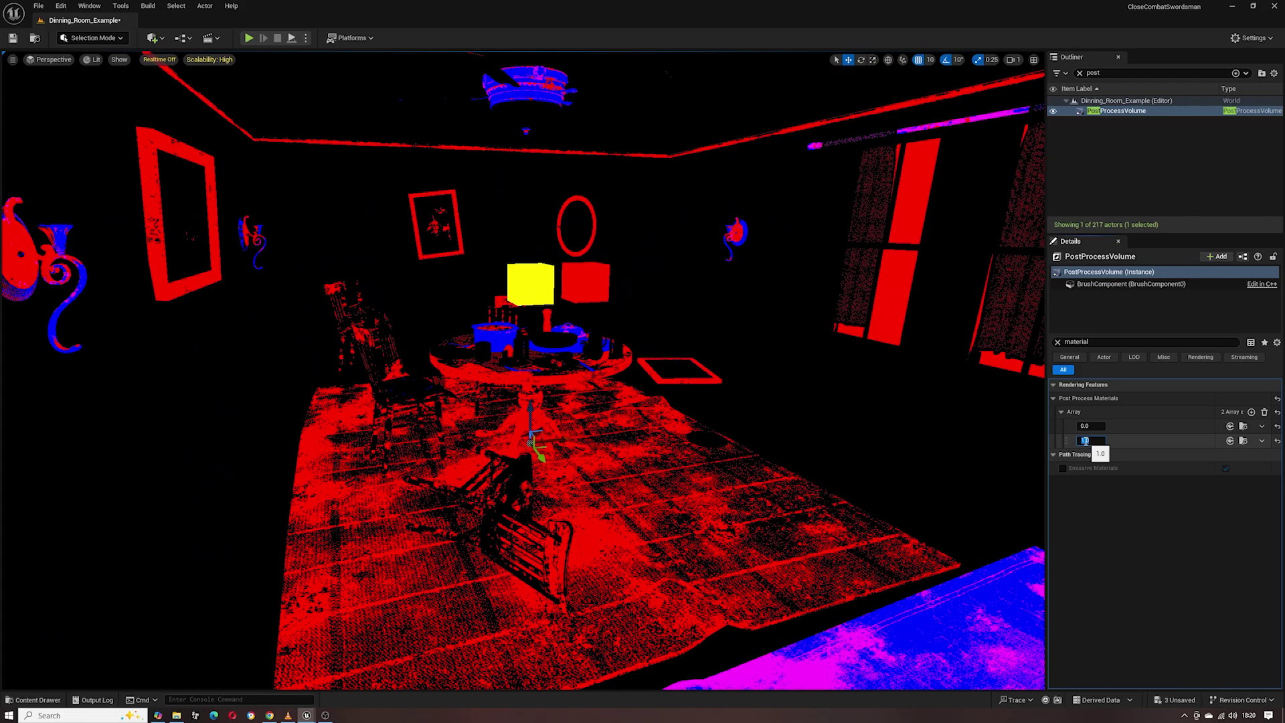
text(0)
key(Return)
right_drag(522, 371, 743, 447)
right_drag(643, 402, 654, 331)
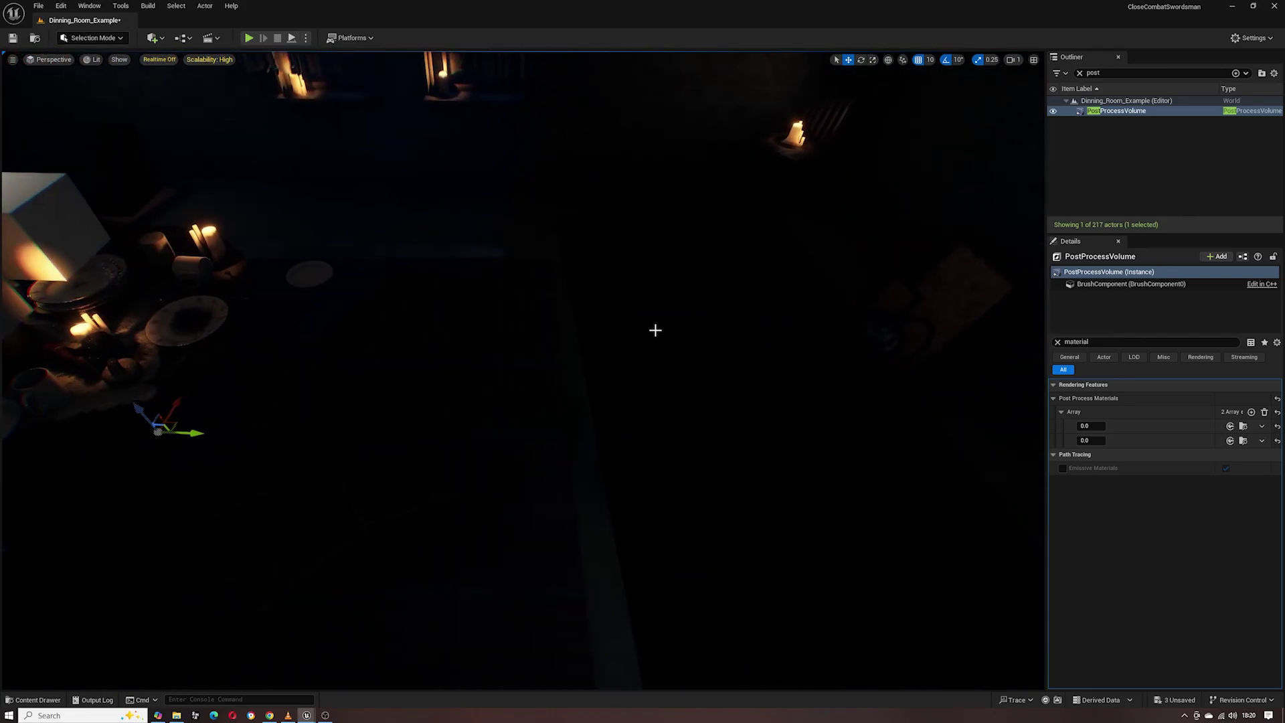
click(655, 330)
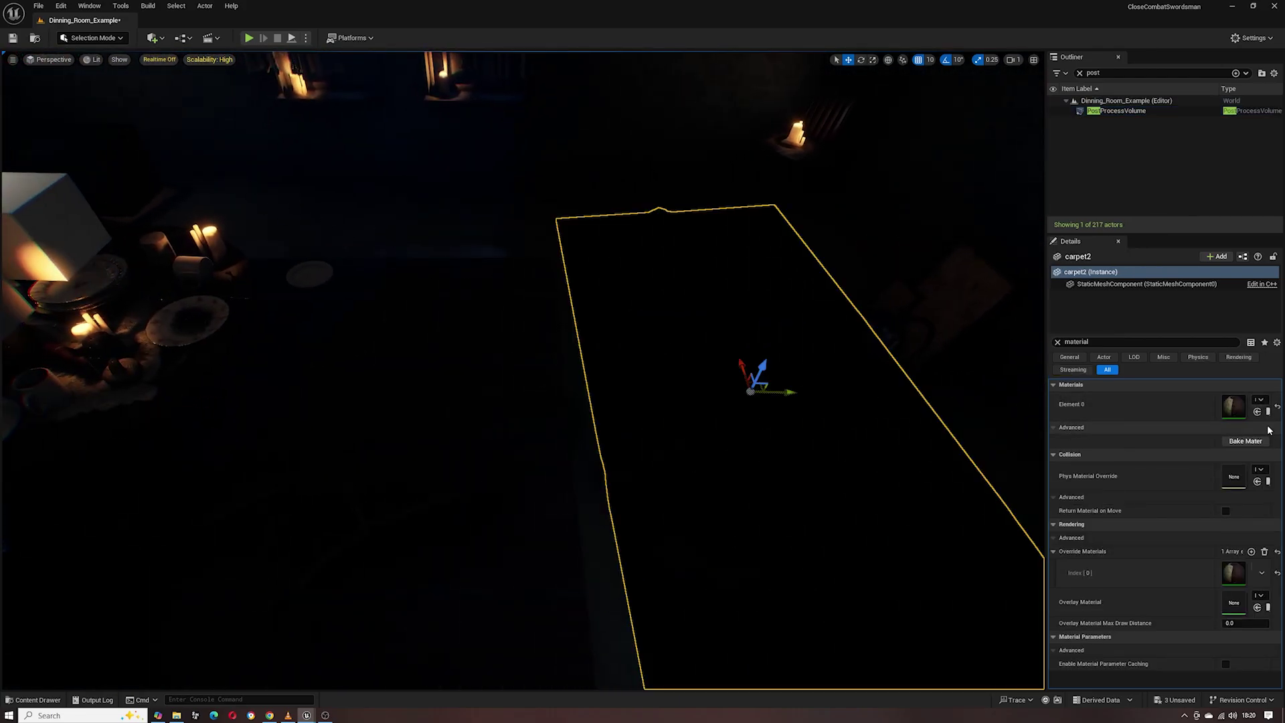
Step: Set the PostProcessVolume's second post process material weight to 1
click(1125, 110)
click(1094, 441)
text(1)
key(Return)
Step: Switch the viewport to Unlit and inspect the dark carpet near the door
click(93, 60)
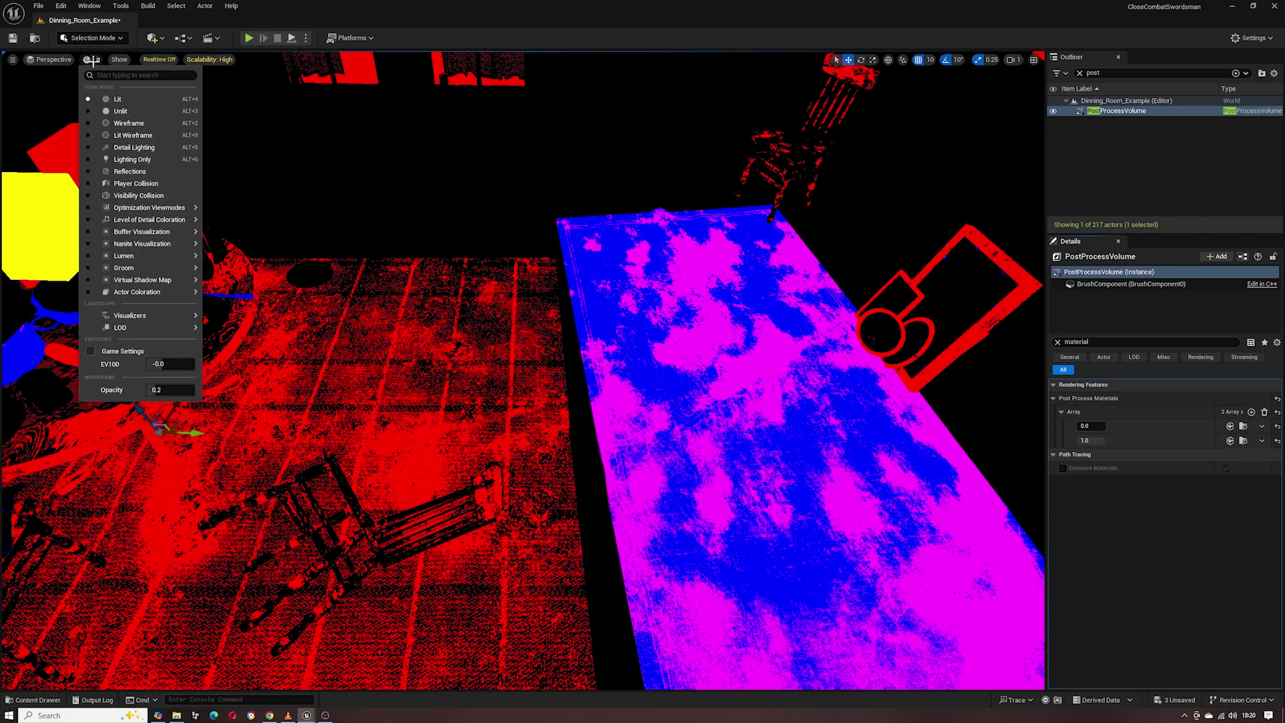
click(117, 113)
right_drag(295, 334, 382, 335)
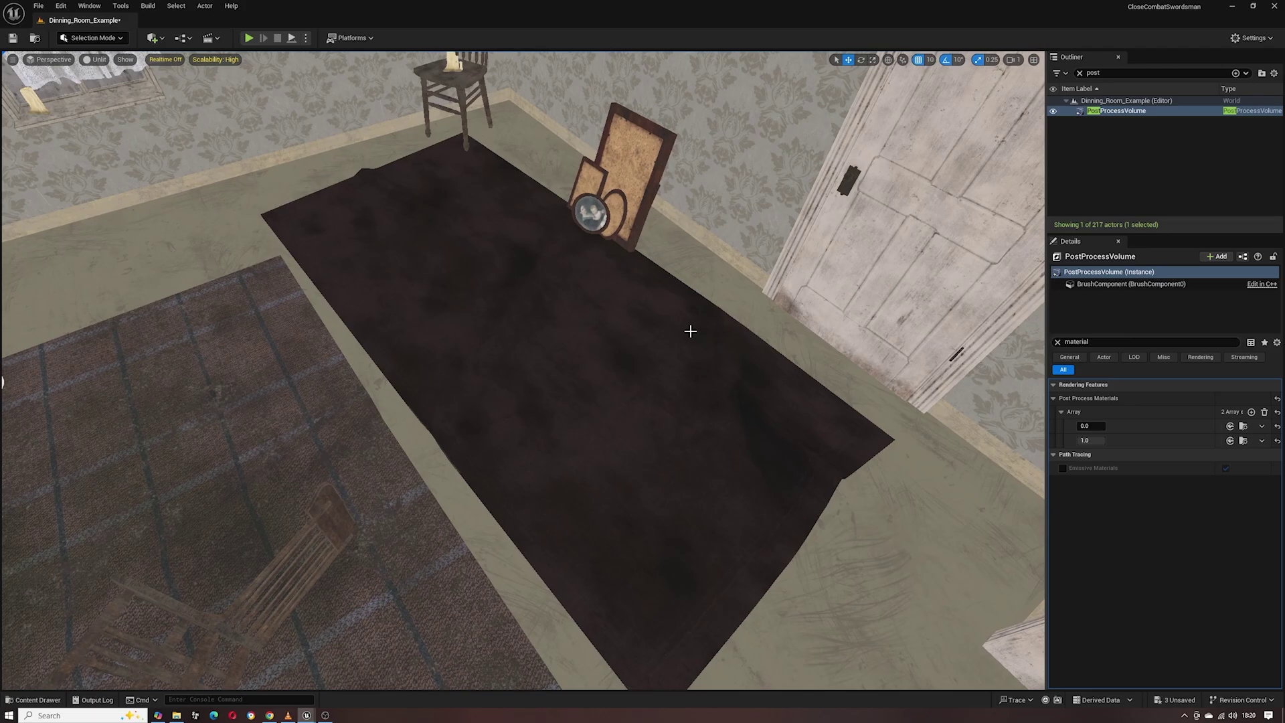
right_drag(715, 283, 643, 268)
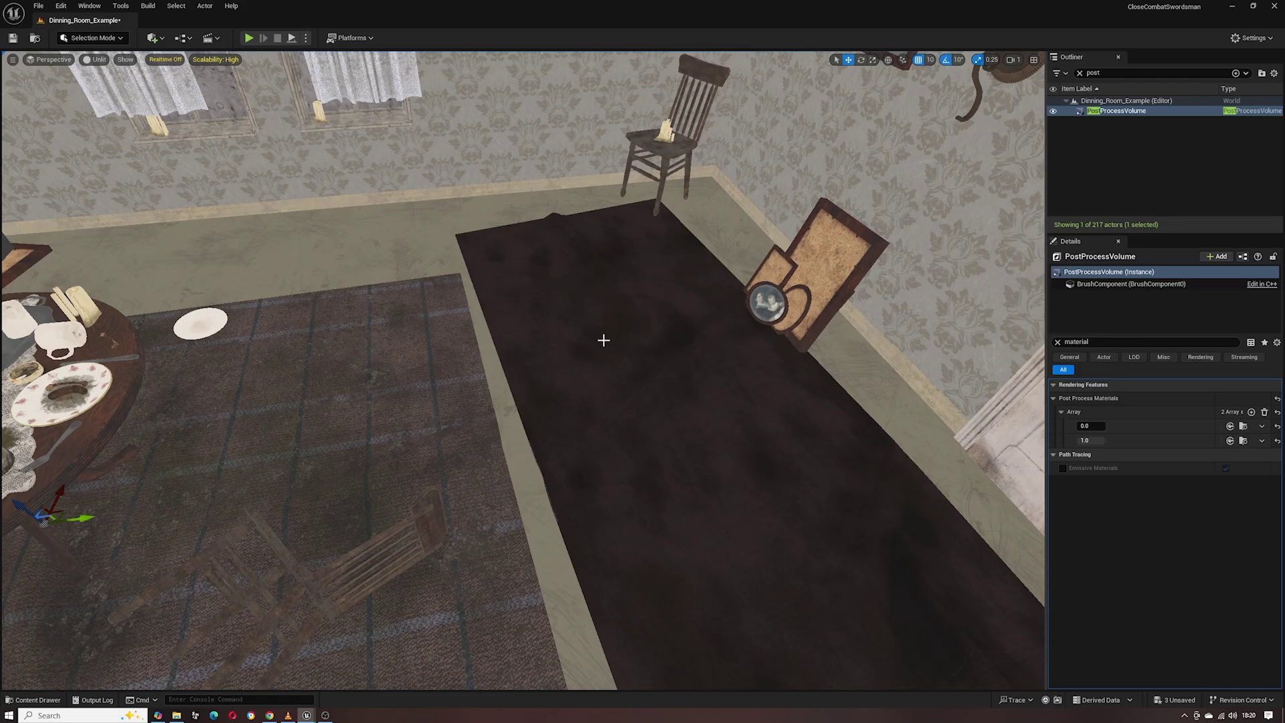
right_drag(564, 332, 676, 349)
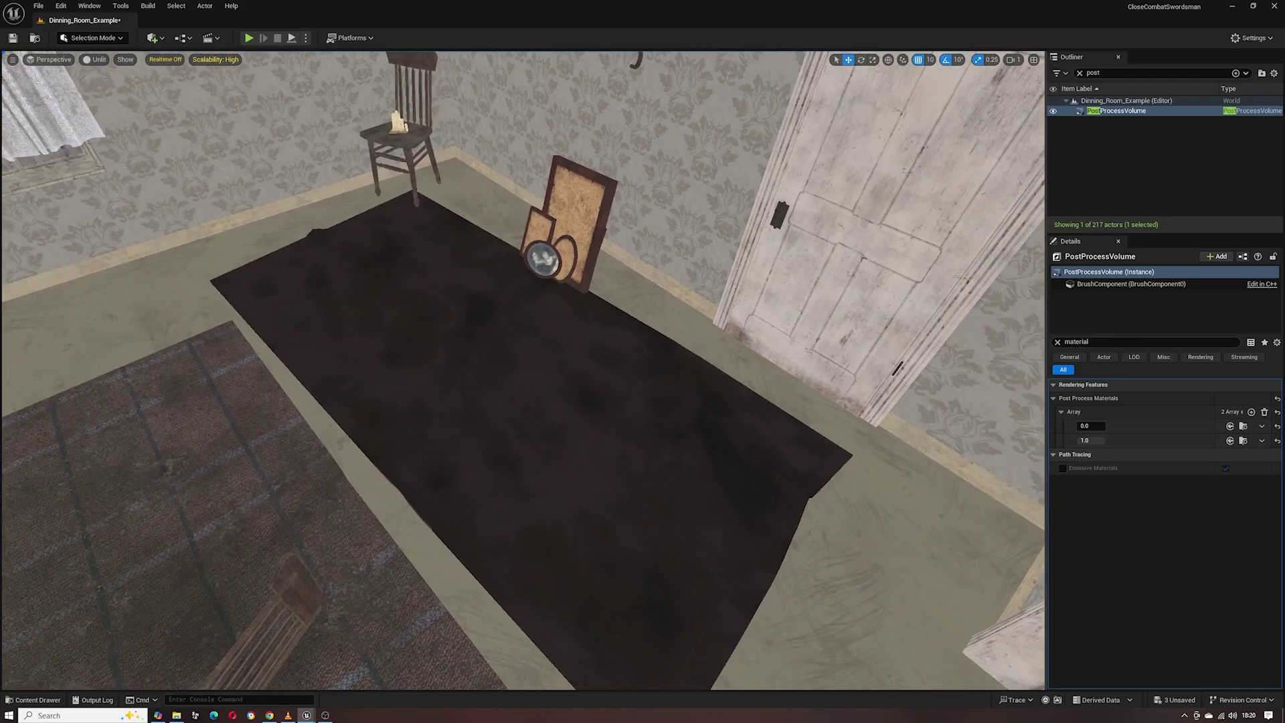
Step: In carpet2's parent material Master_mat, disconnect the AO_R_M blue channel from Metallic and apply the change
click(562, 340)
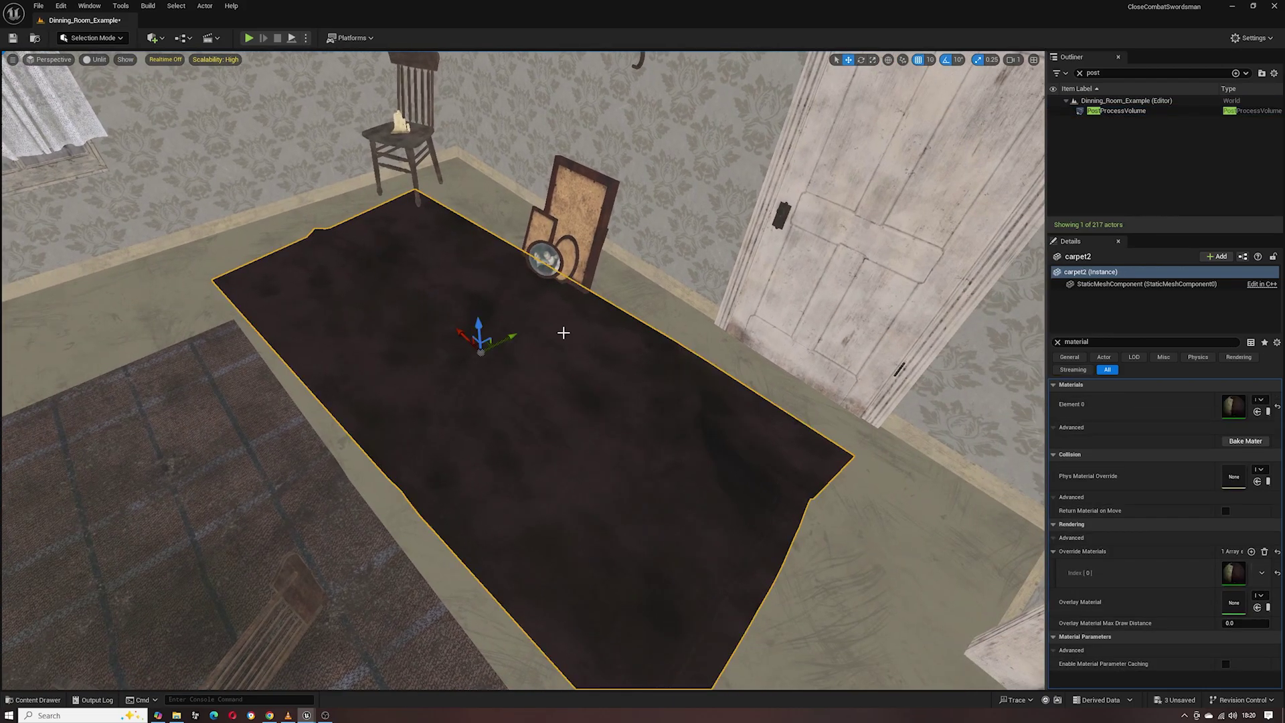
double_click(1238, 407)
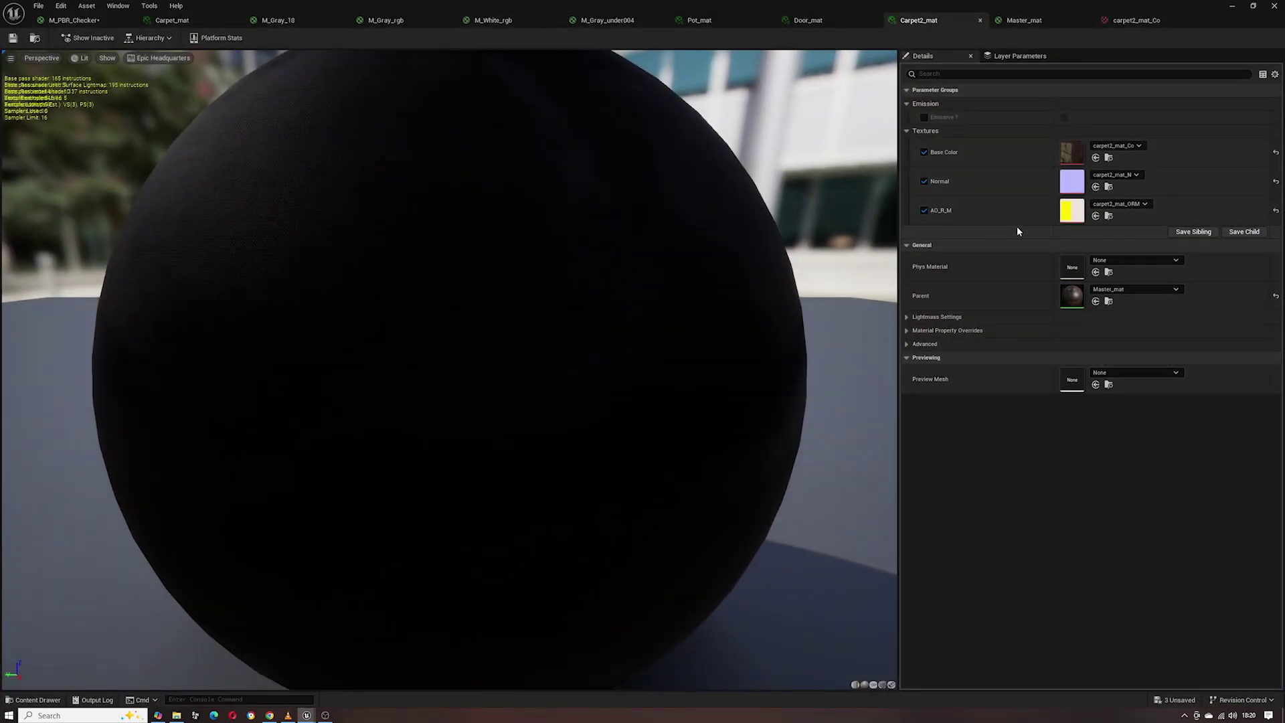
double_click(1074, 294)
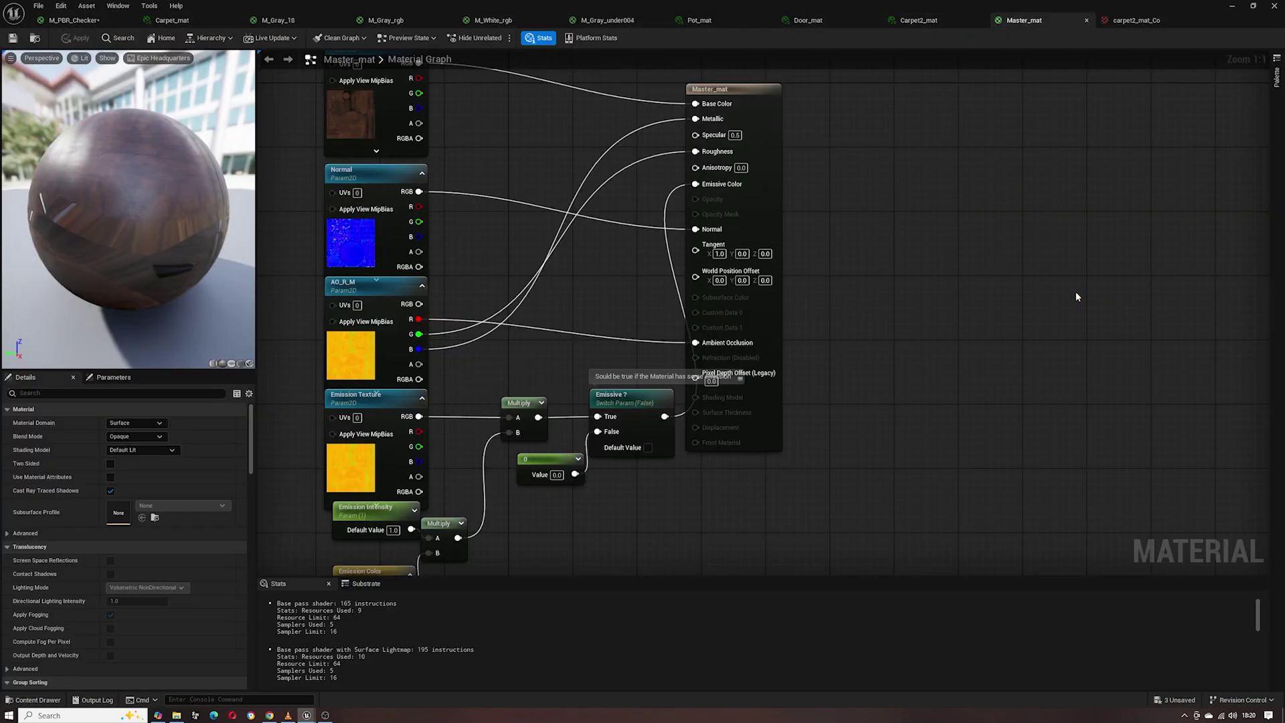
right_drag(539, 221, 694, 191)
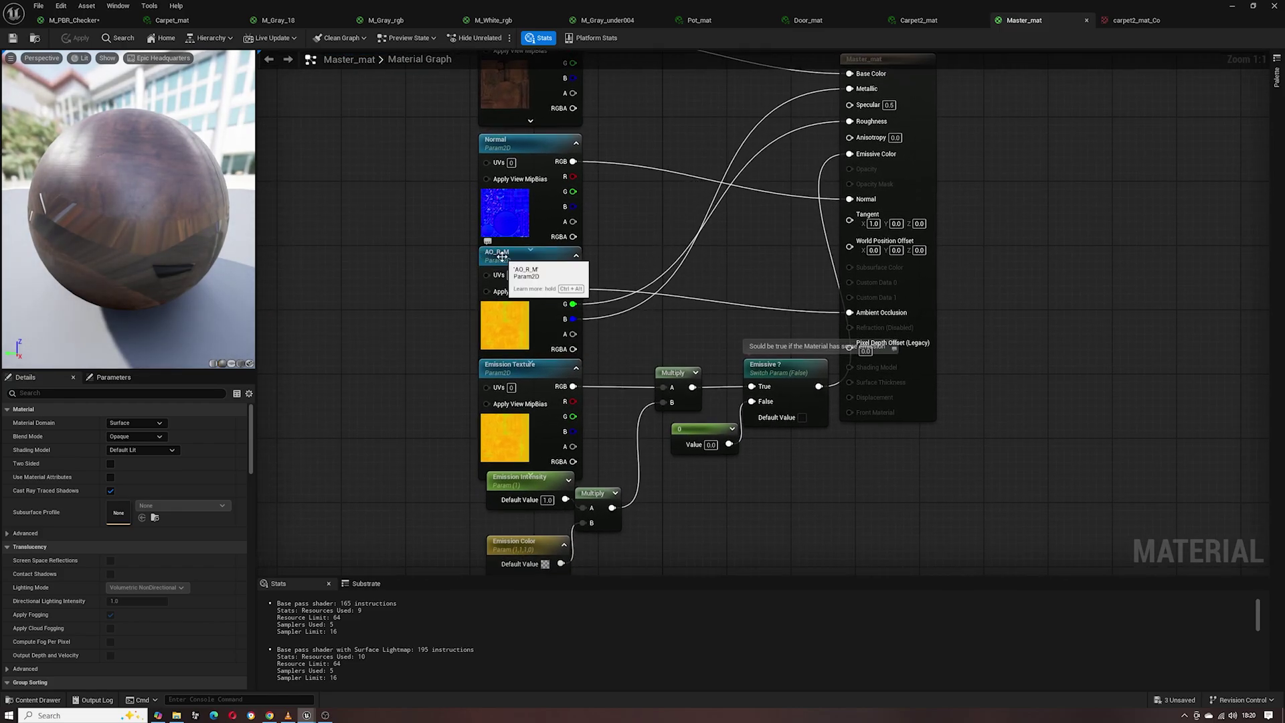
alt+click(573, 319)
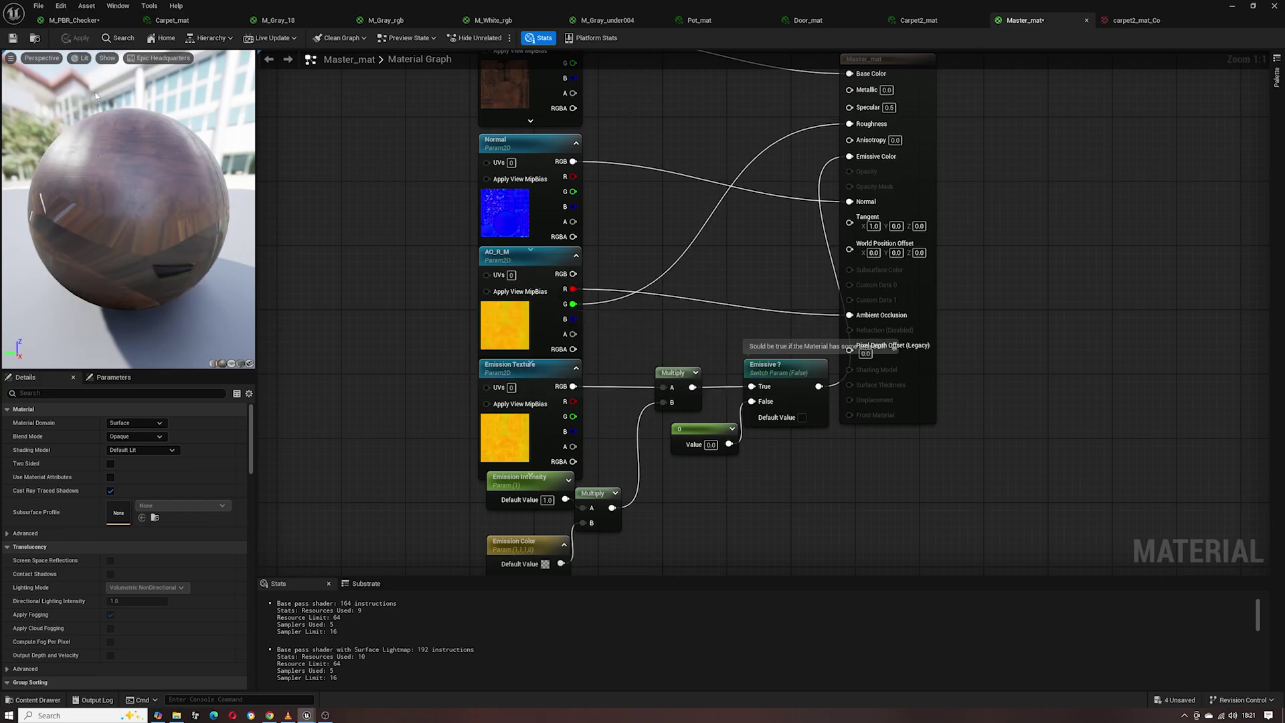
Step: Return to the level, switch the viewport to Lit, and examine the checker colors on carpet2
click(1233, 6)
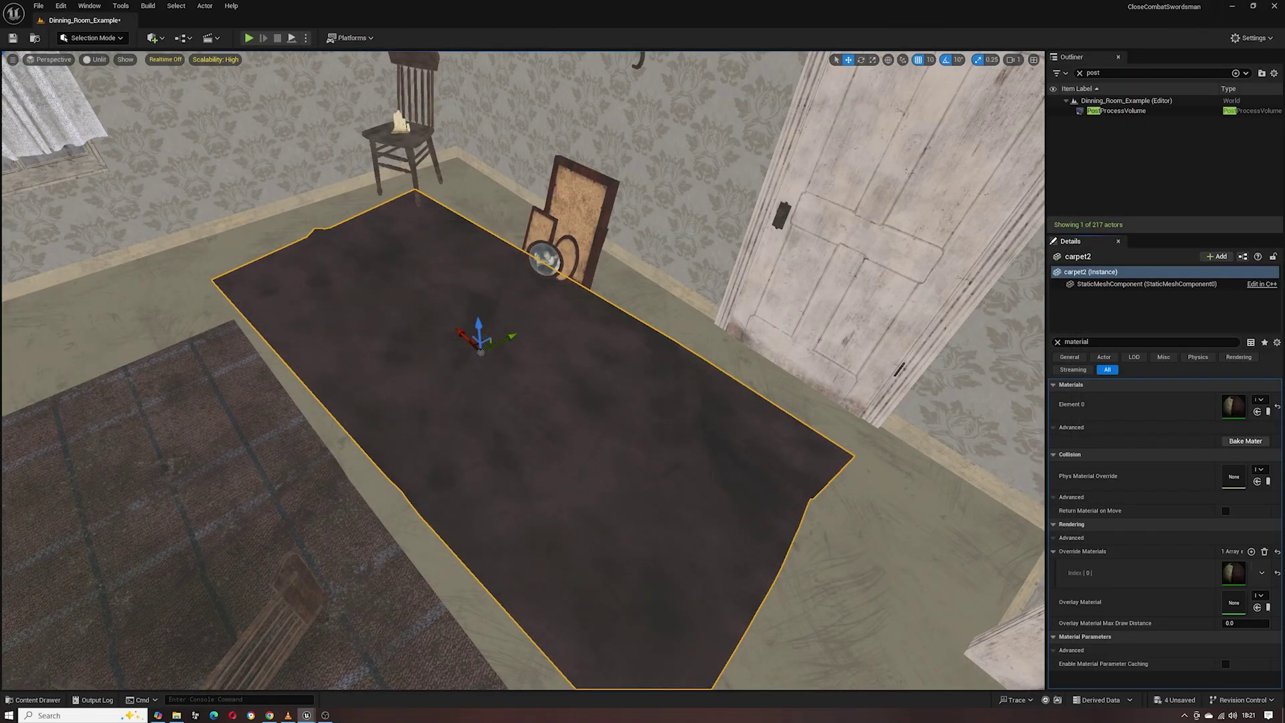
click(98, 59)
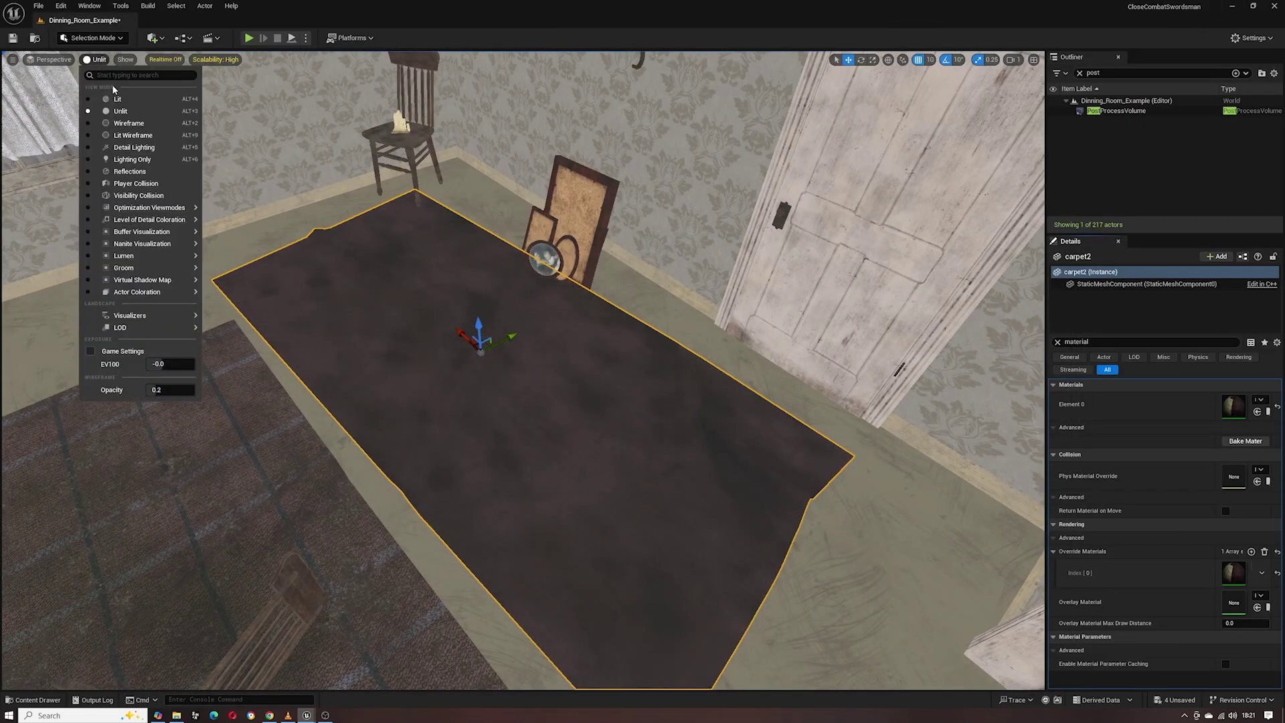
click(114, 95)
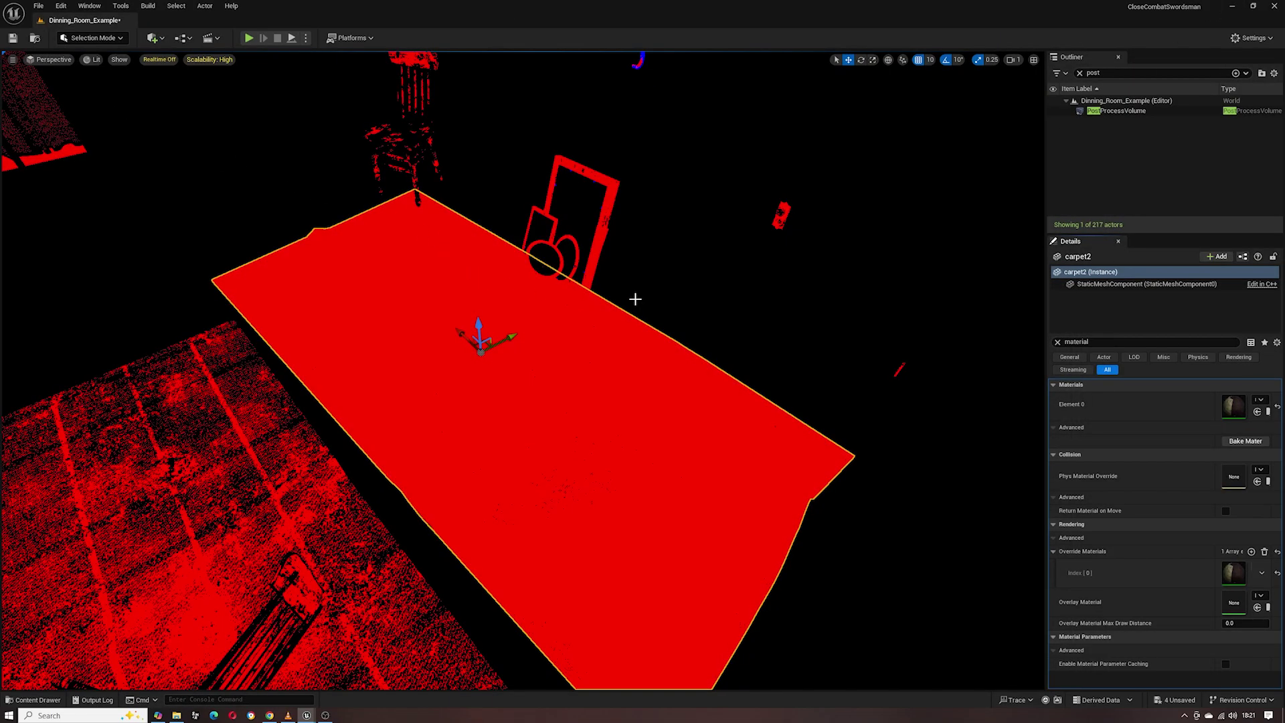
right_drag(639, 297, 575, 312)
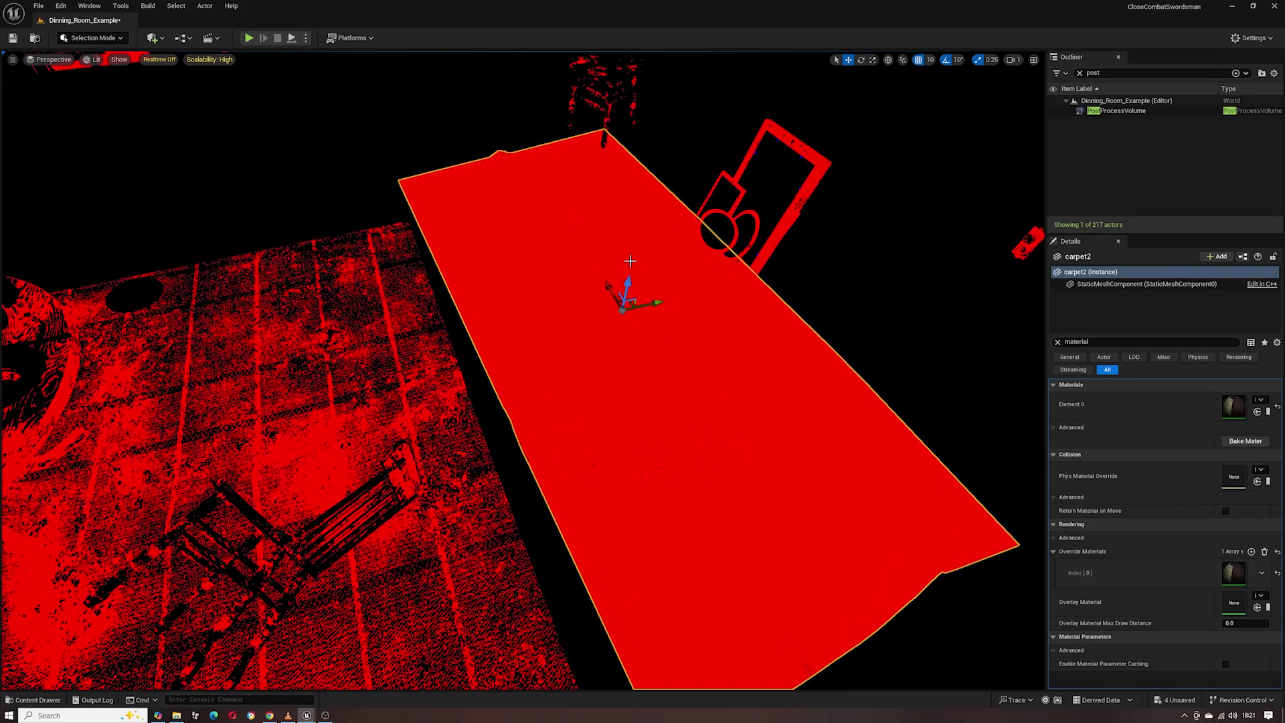
right_drag(761, 303, 762, 303)
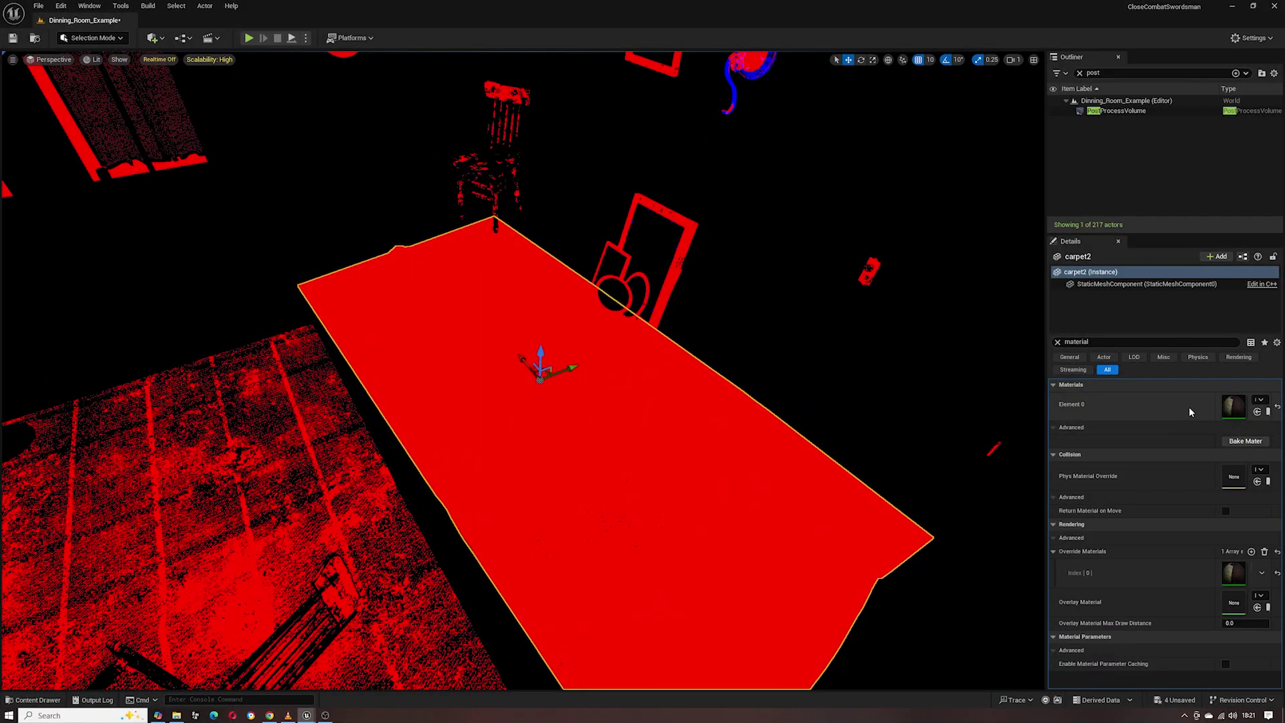
Step: Set the Brightness Curve of carpet2's base color texture carpet2_mat_Co to 0.6 and save the texture
double_click(1232, 404)
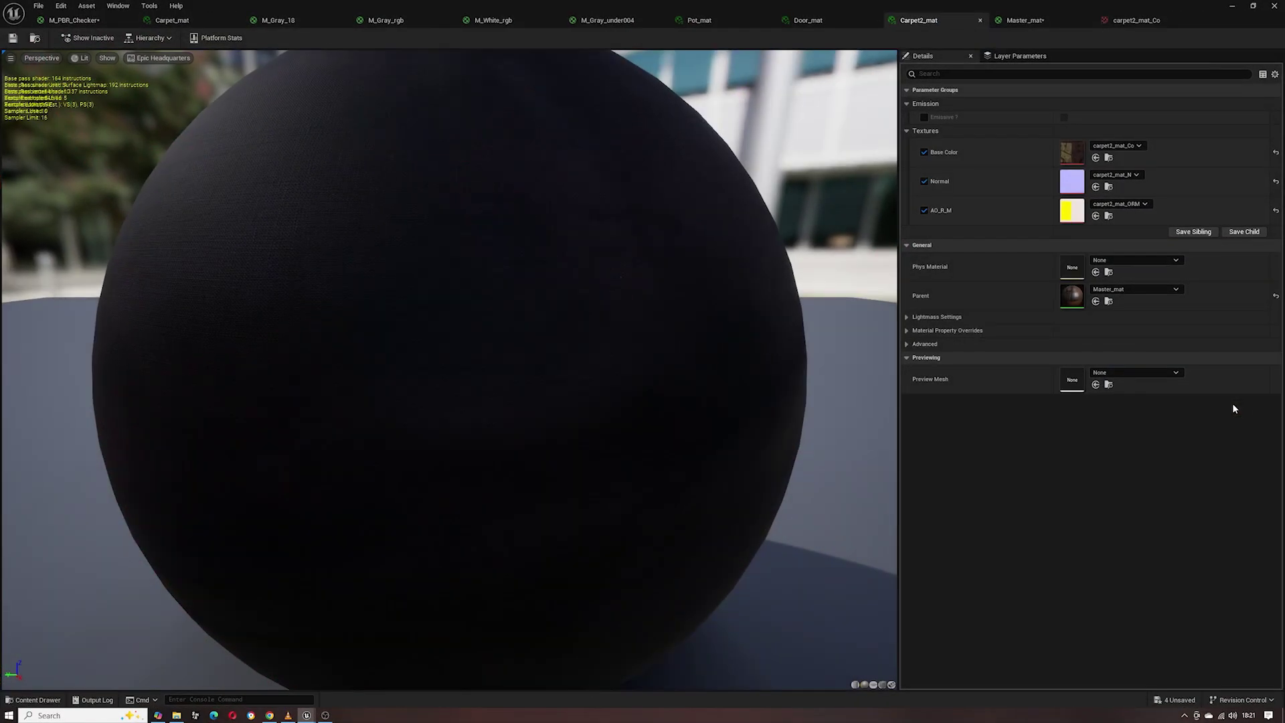
double_click(1072, 152)
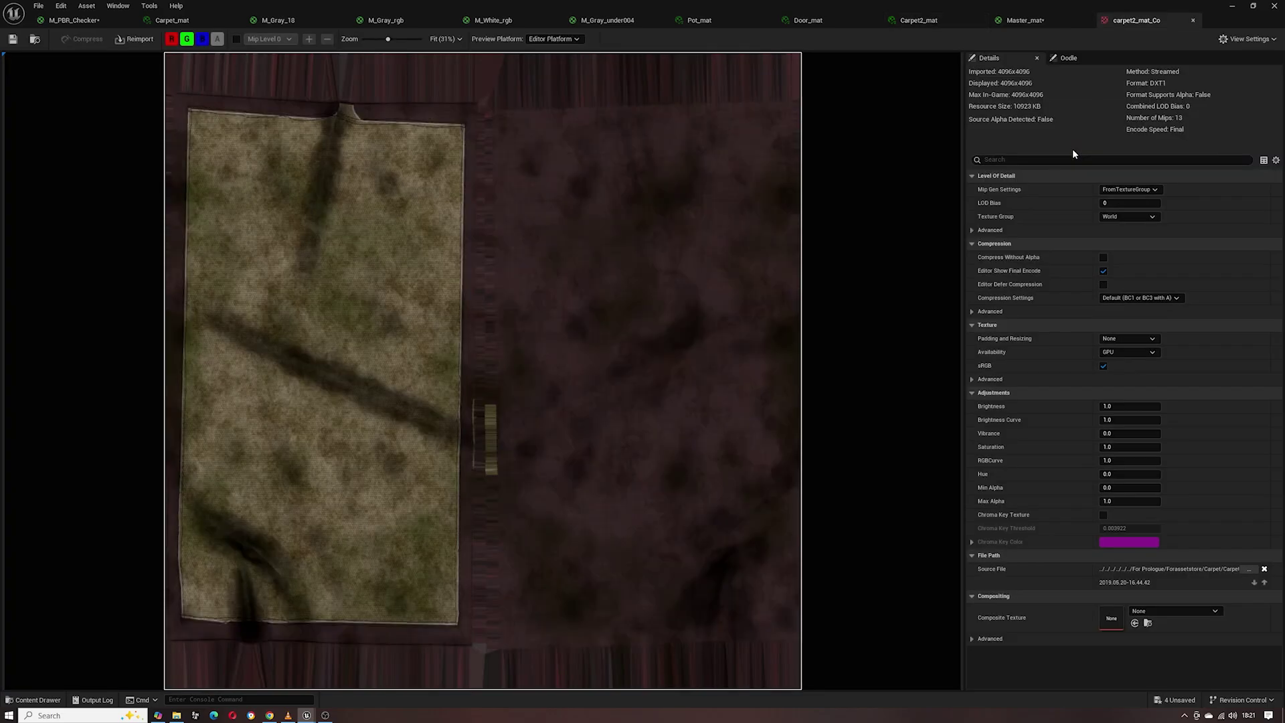
click(1127, 419)
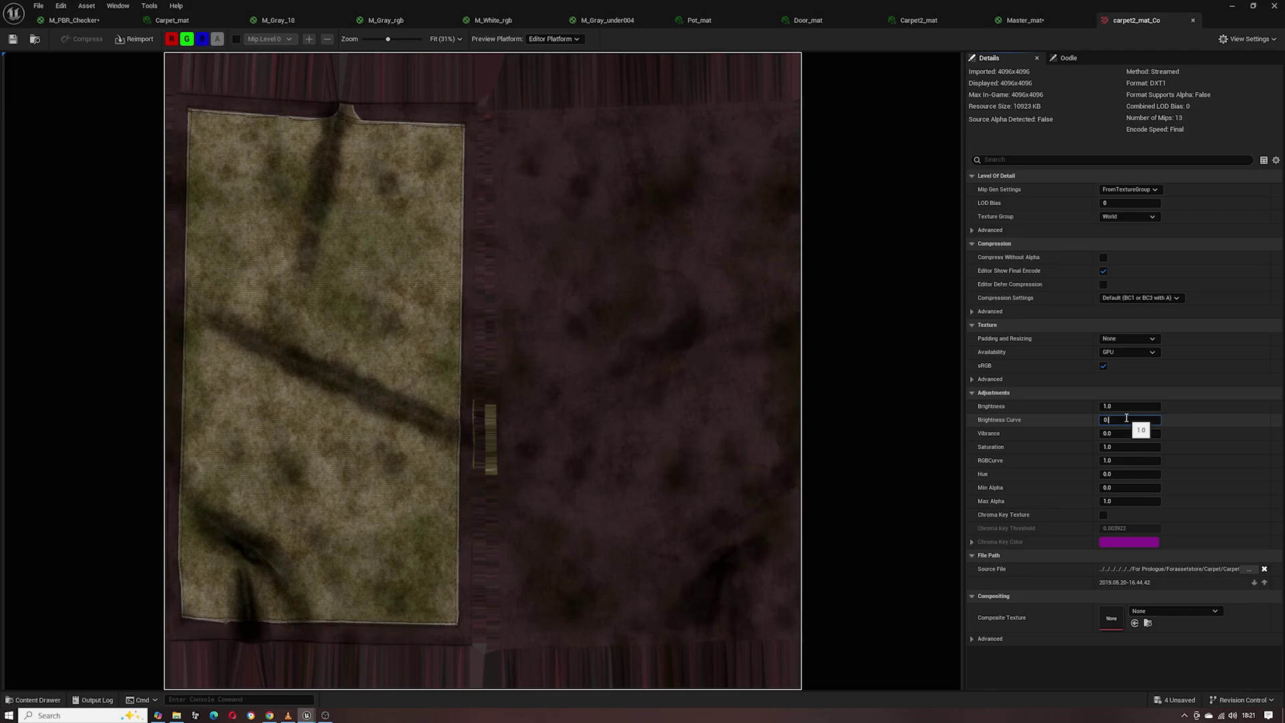
text(0.6)
key(Return)
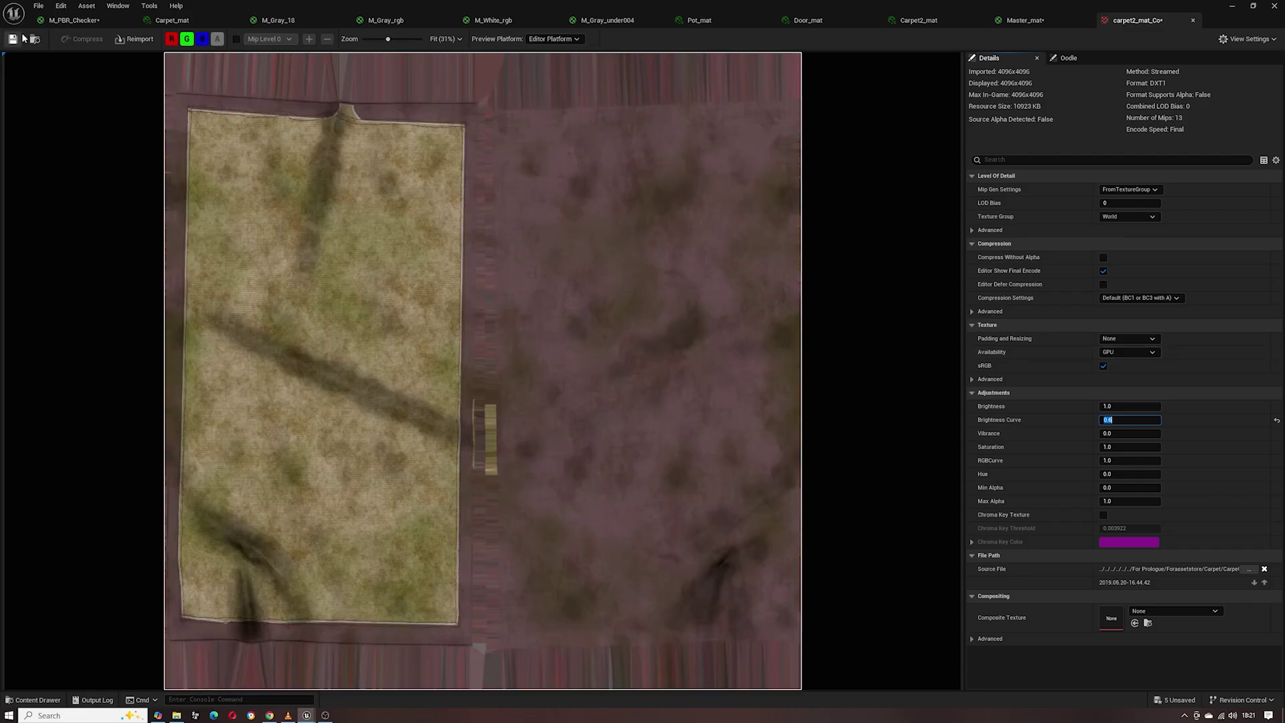
click(12, 39)
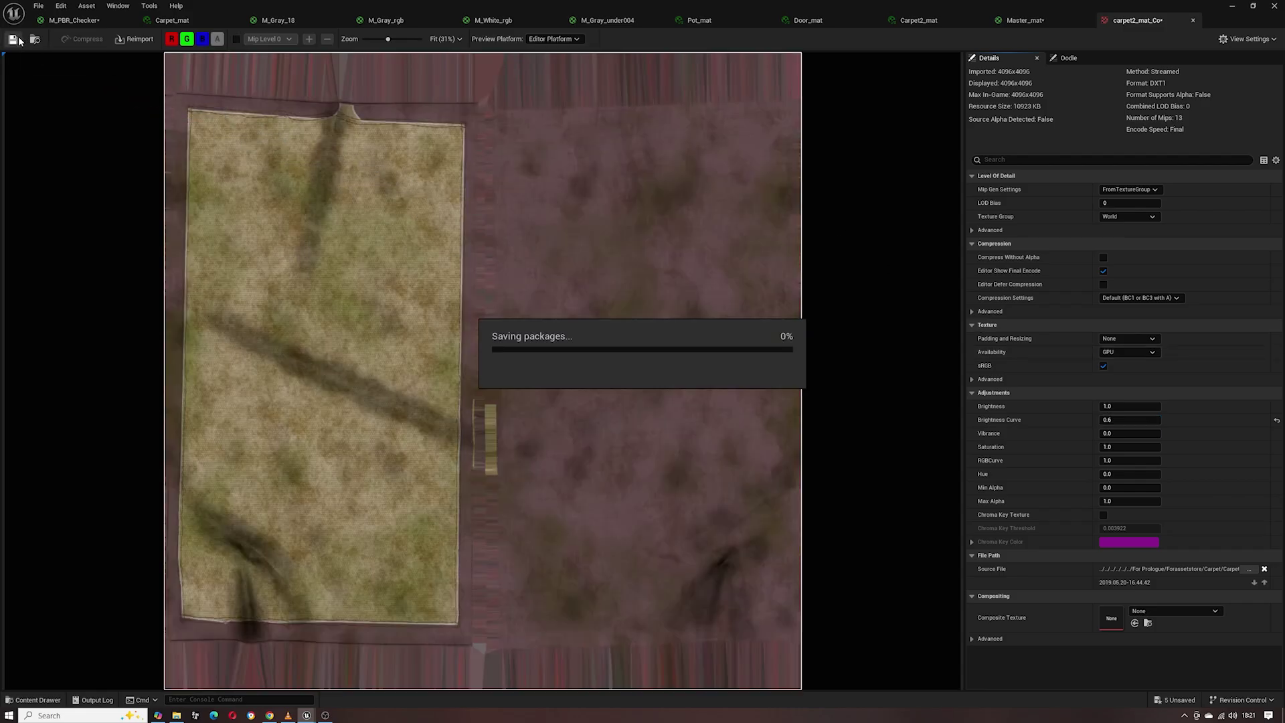
Step: Return to the level, check carpet2 with the PBR checker, and switch the viewport to Unlit to compare its brightness
click(1232, 6)
right_drag(908, 332, 850, 333)
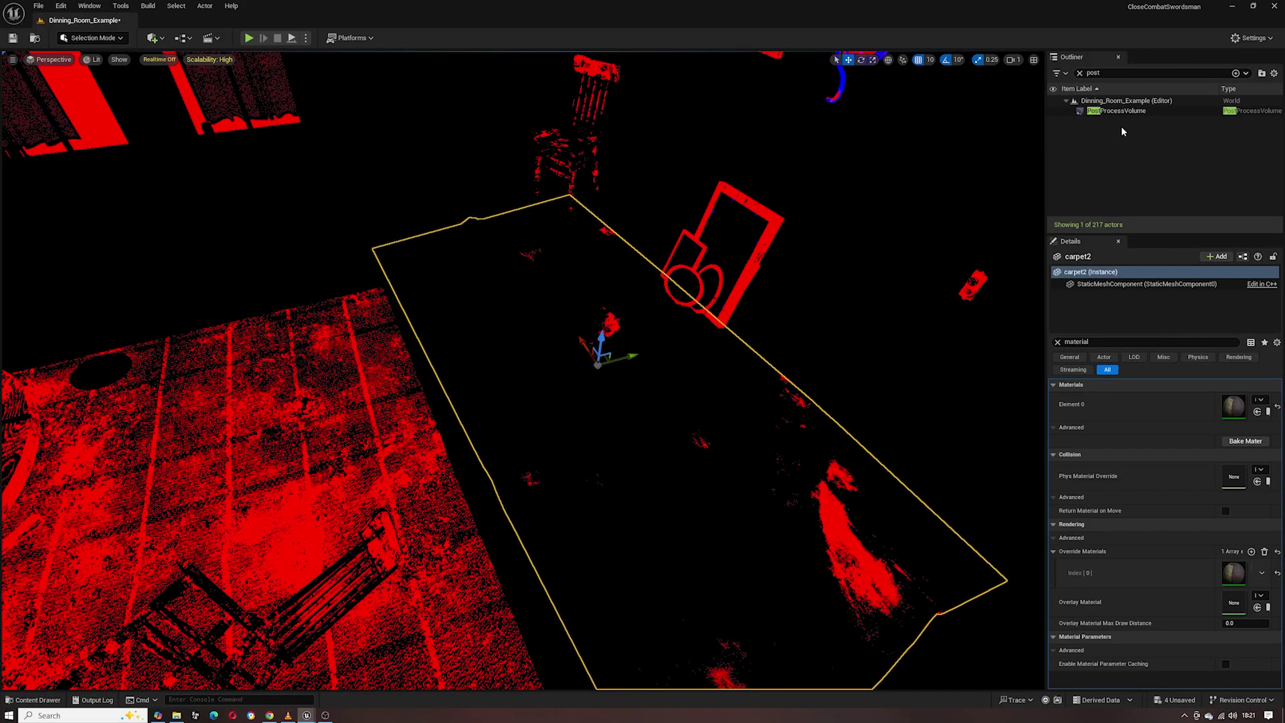
click(96, 59)
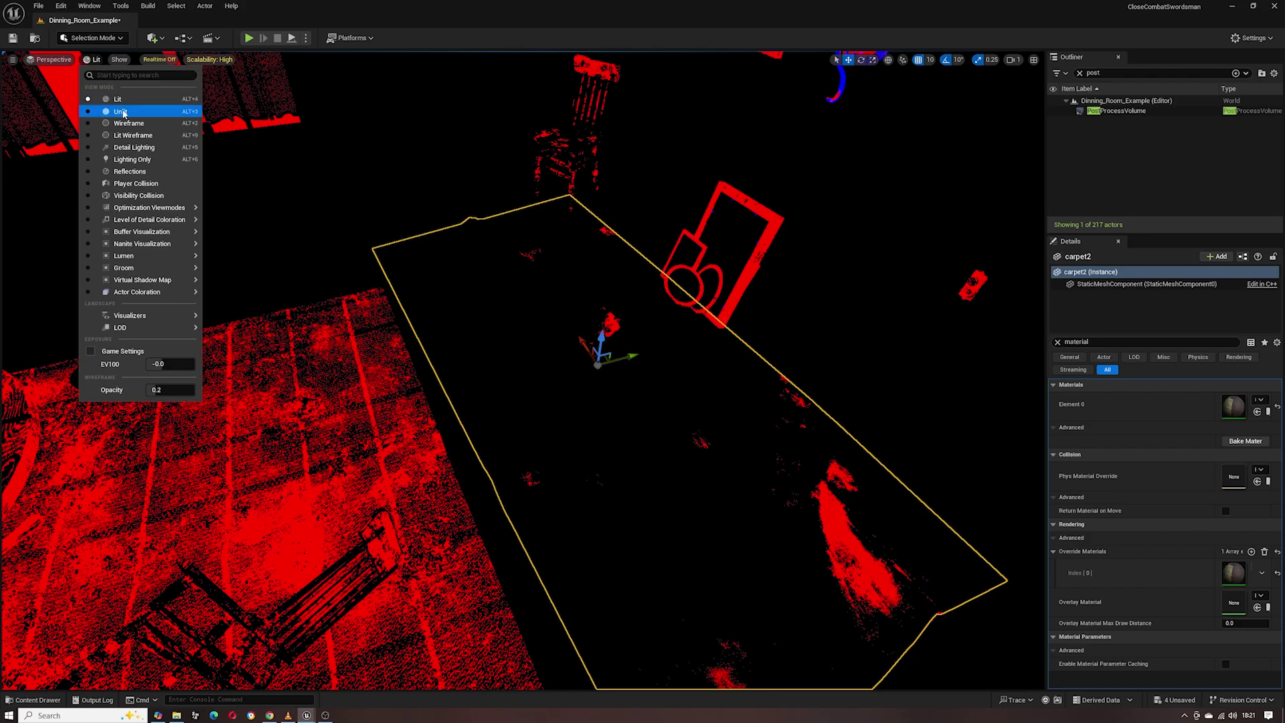
click(120, 111)
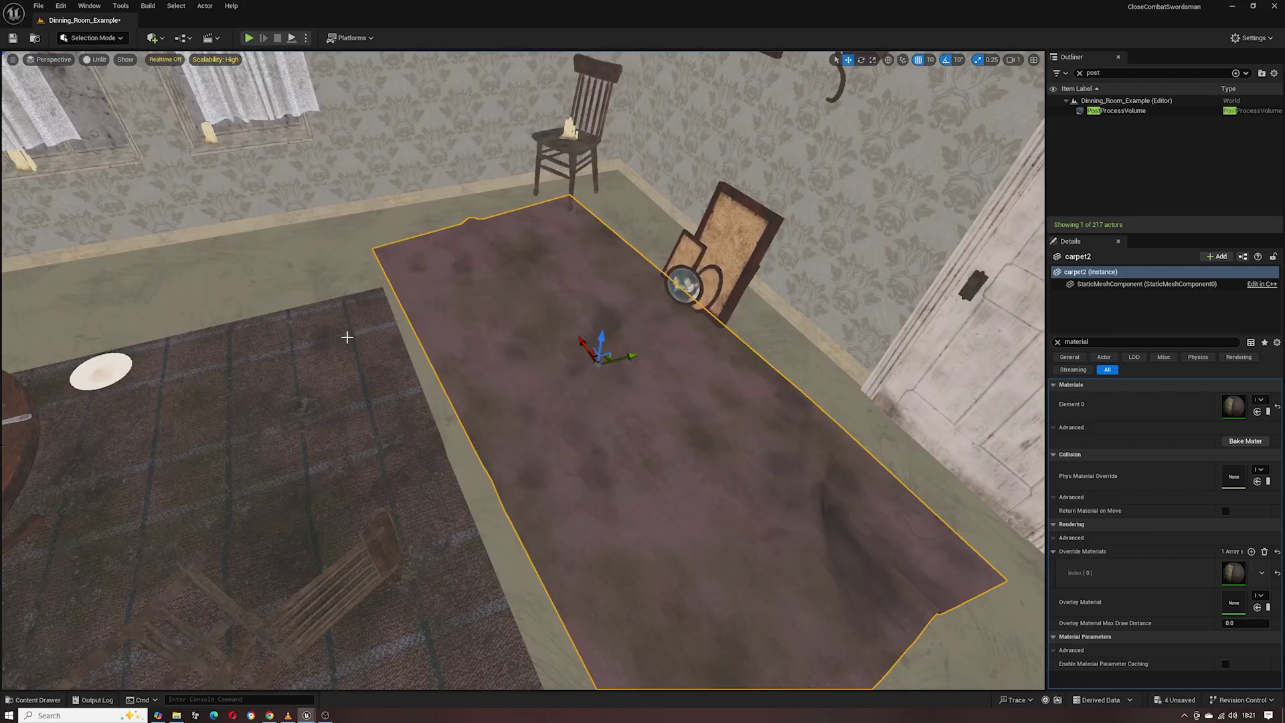
Step: Switch the viewport to Lit, select the plaid carpet, and open the base color texture carpet_mat_Co from its material
click(94, 62)
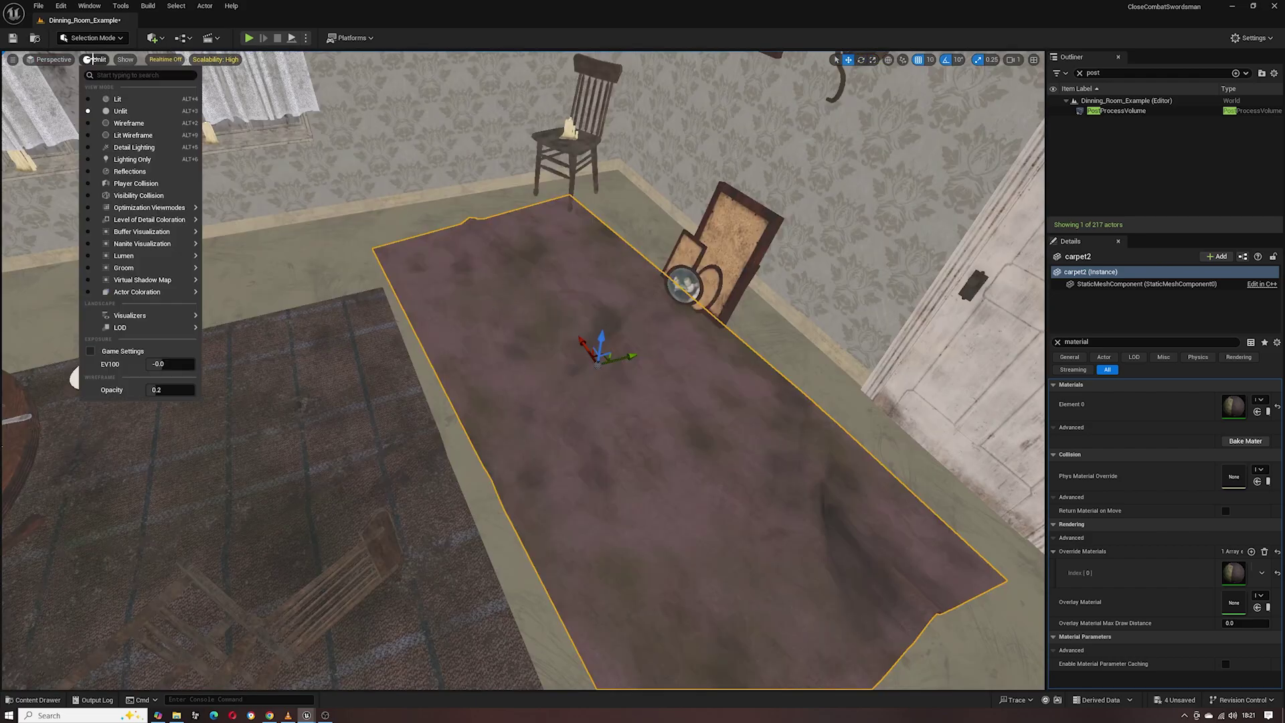
click(111, 99)
right_drag(468, 239, 510, 244)
key(f)
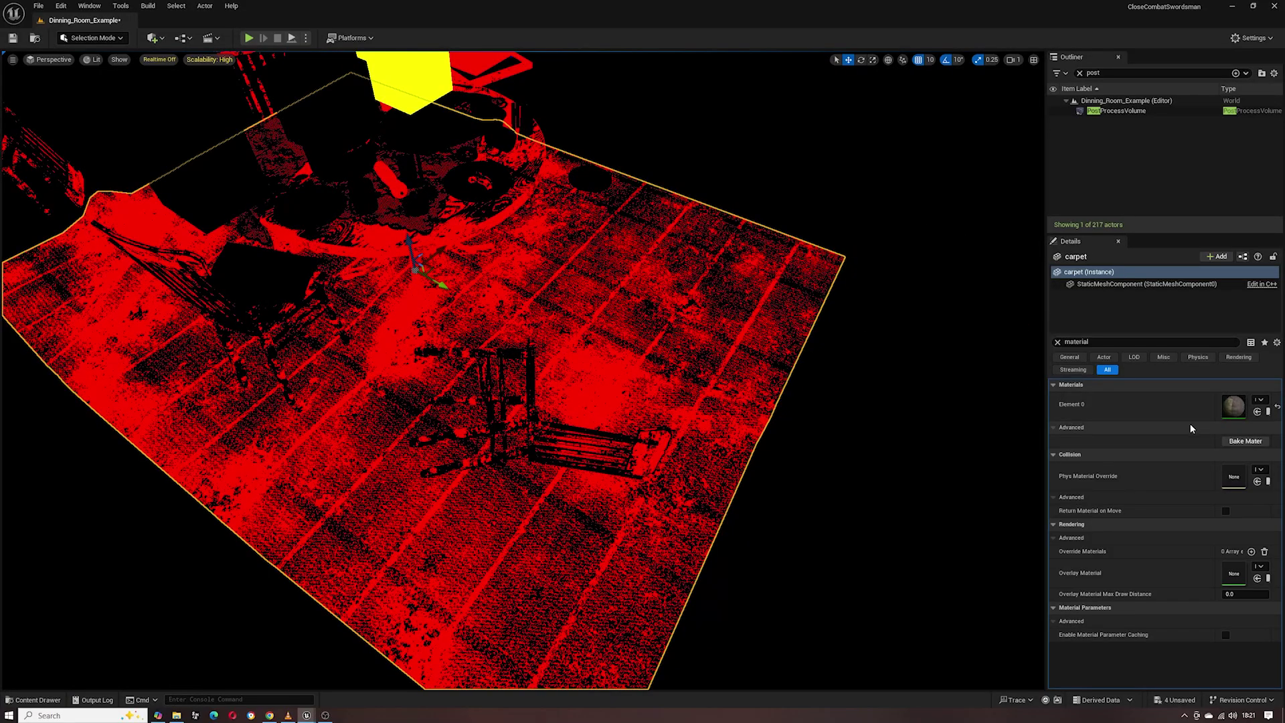
double_click(1233, 406)
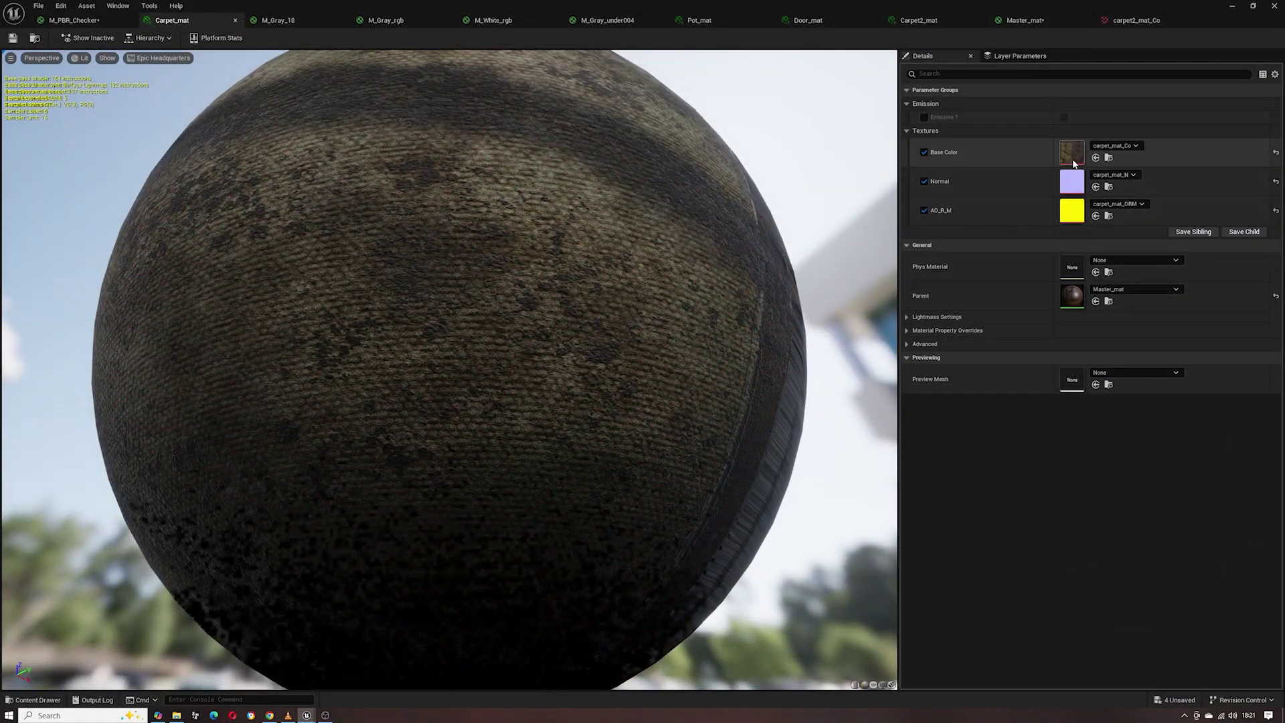
double_click(1075, 154)
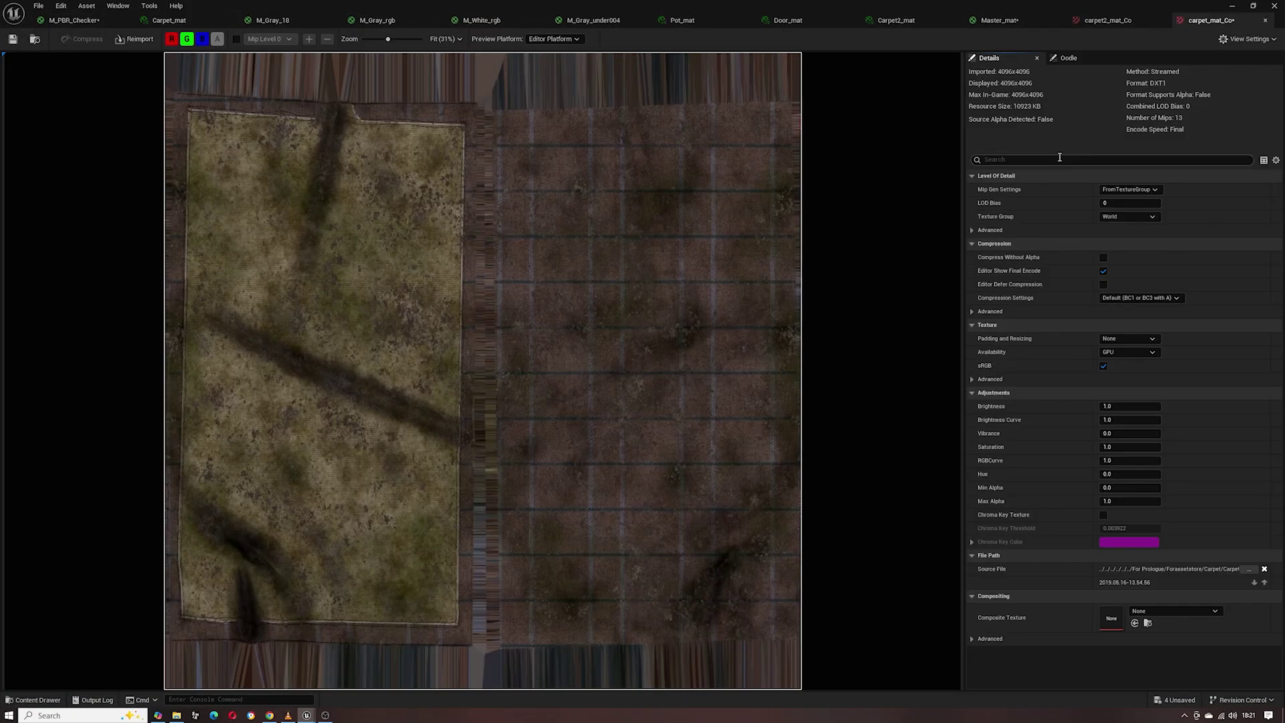
Step: Set the Brightness Curve of carpet_mat_Co to 0.6, save the texture, and return to the level
click(1139, 421)
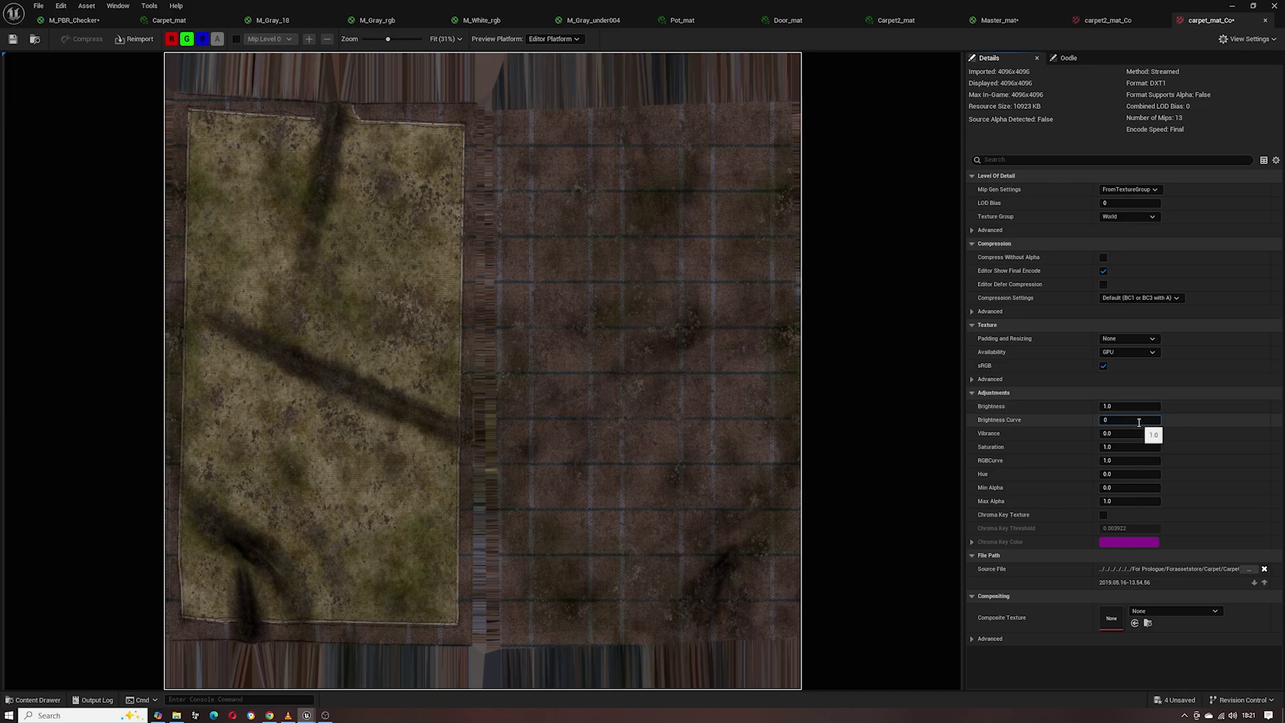
text(0.6)
key(Return)
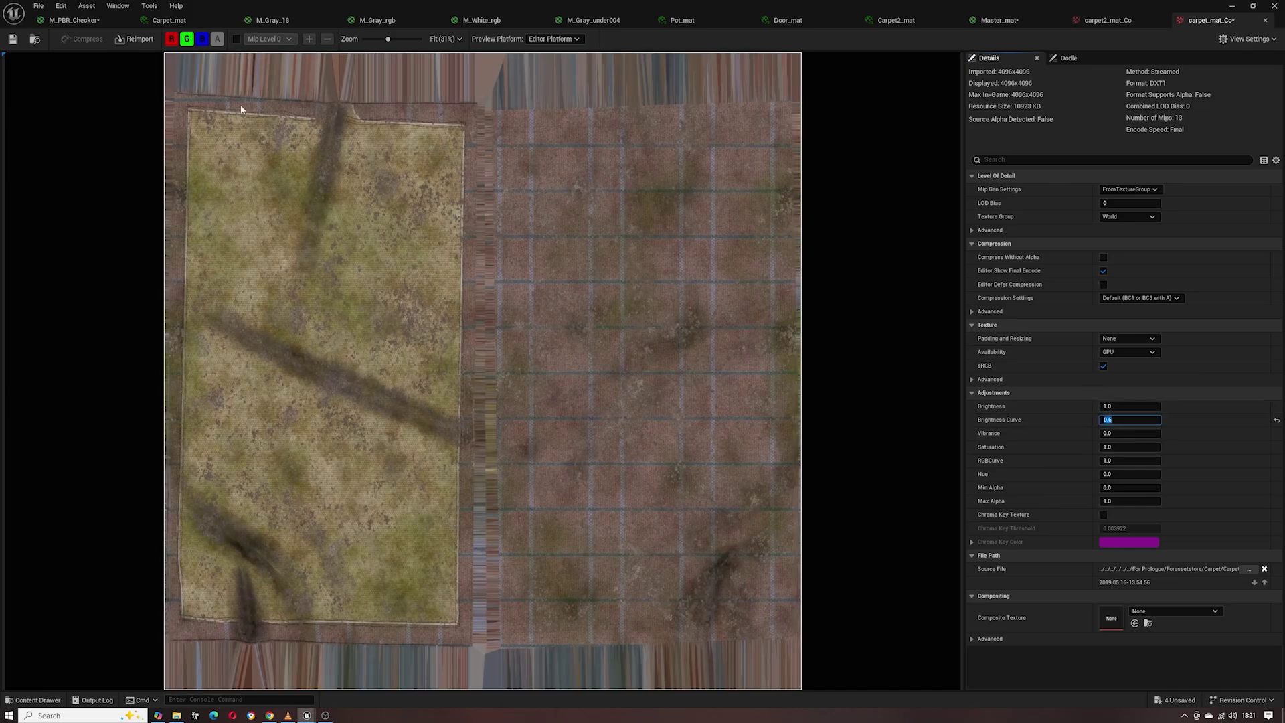
click(20, 42)
click(1234, 7)
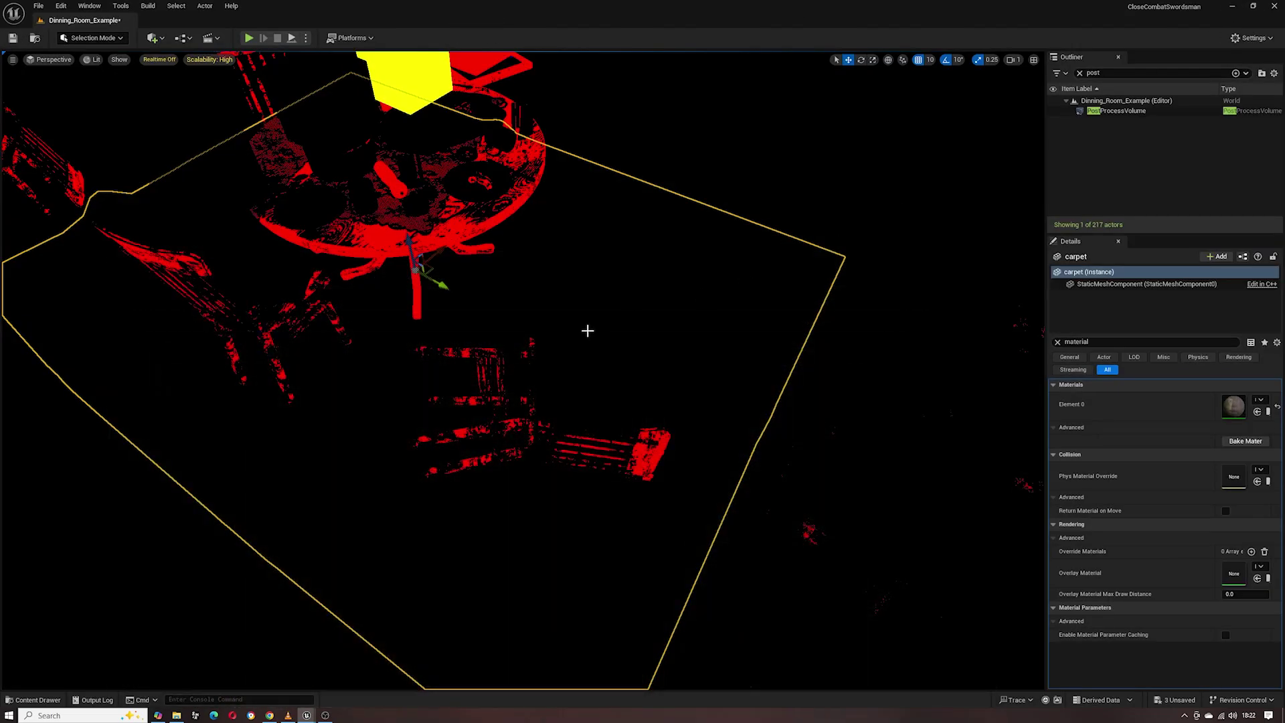
Step: Examine the checker colors on the carpet and the wall lamp, and compare the room in Unlit view
right_drag(589, 328, 737, 267)
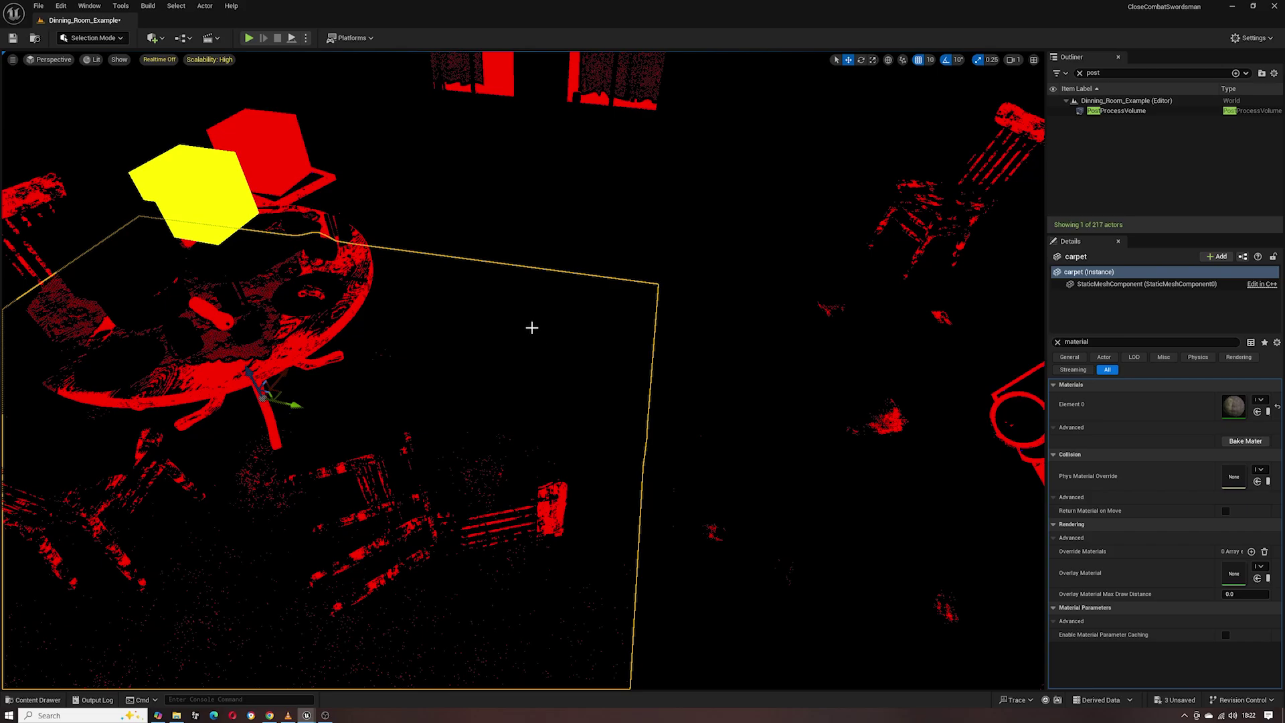
right_drag(531, 328, 335, 268)
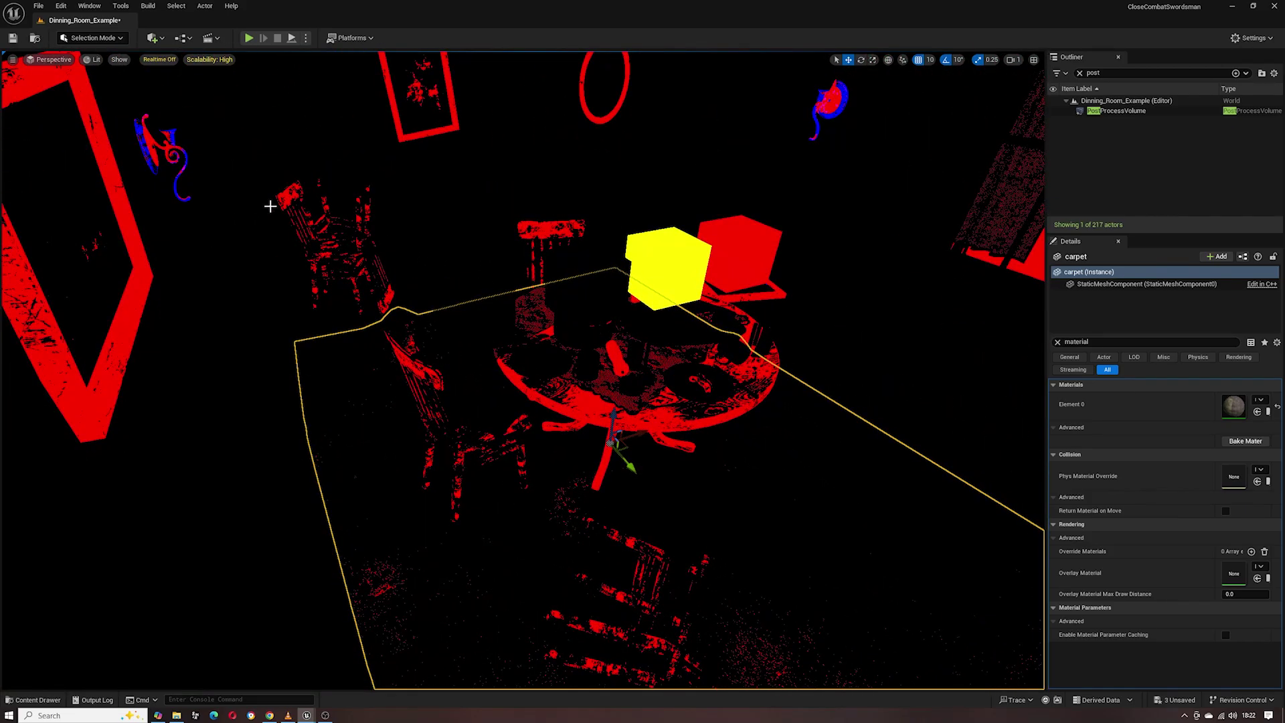
right_drag(221, 180, 137, 130)
scroll(549, 307, up, 4)
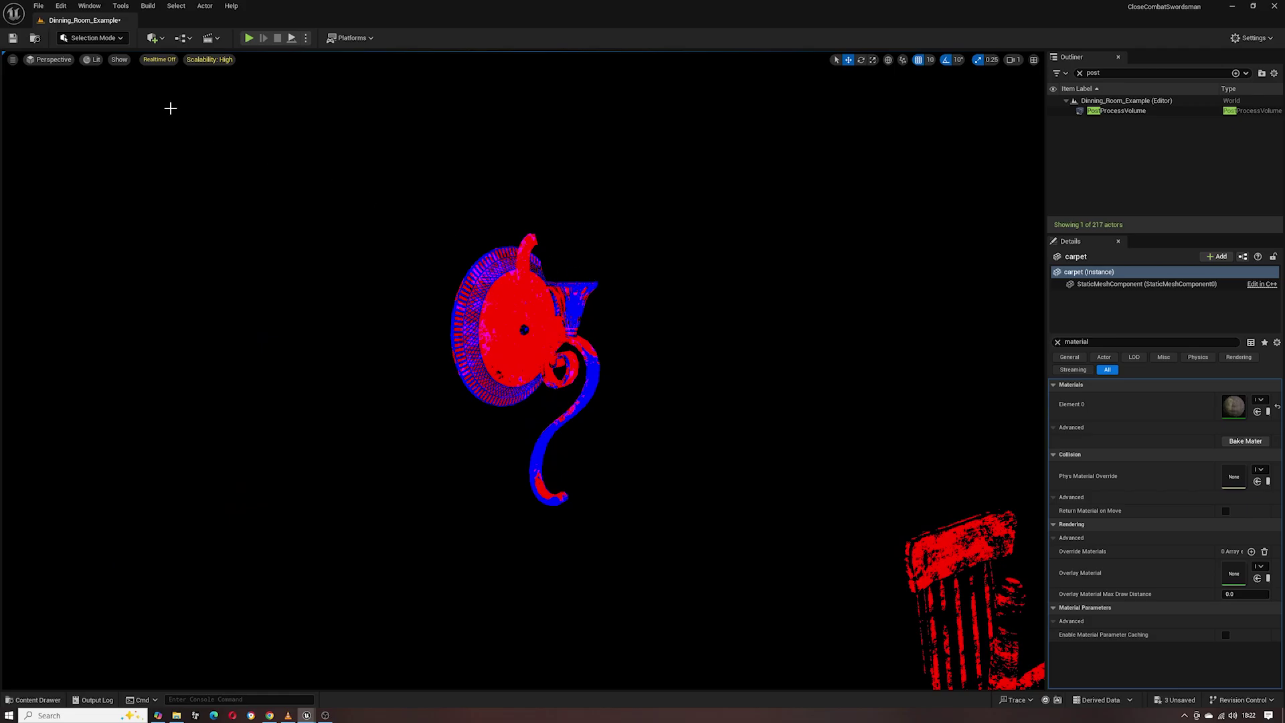
click(93, 60)
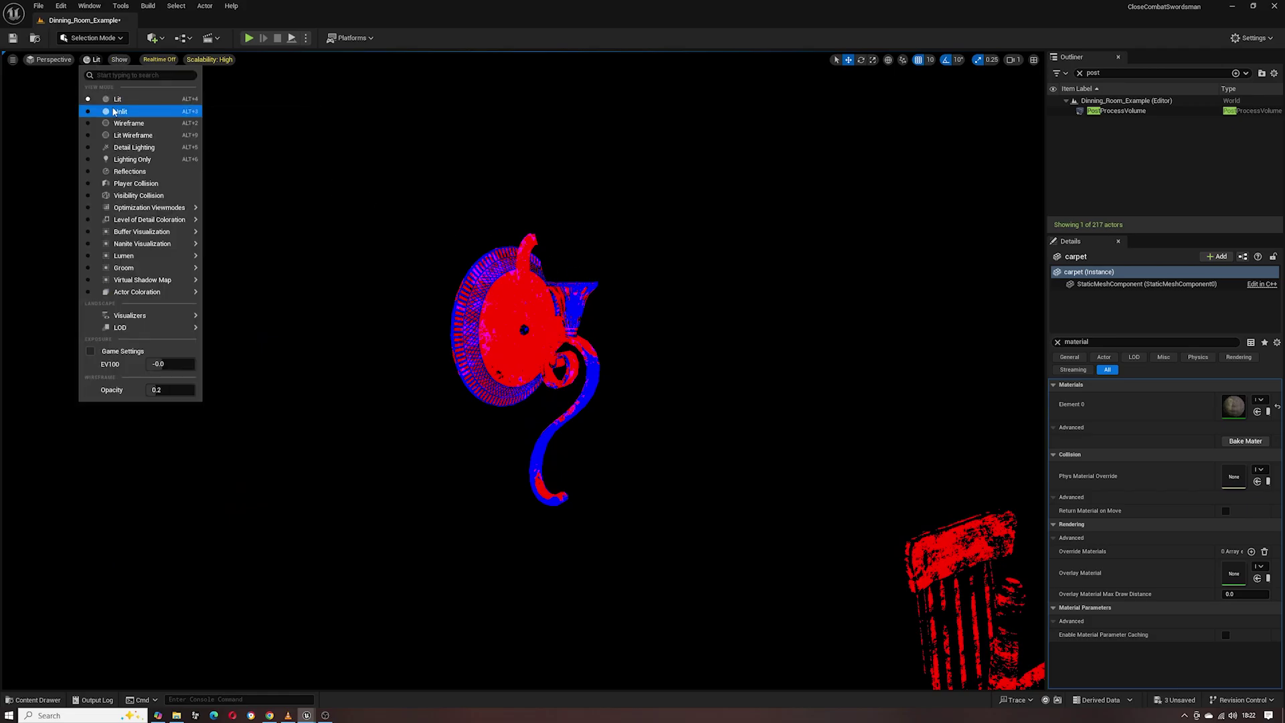
click(115, 112)
key(f)
right_drag(340, 335, 737, 235)
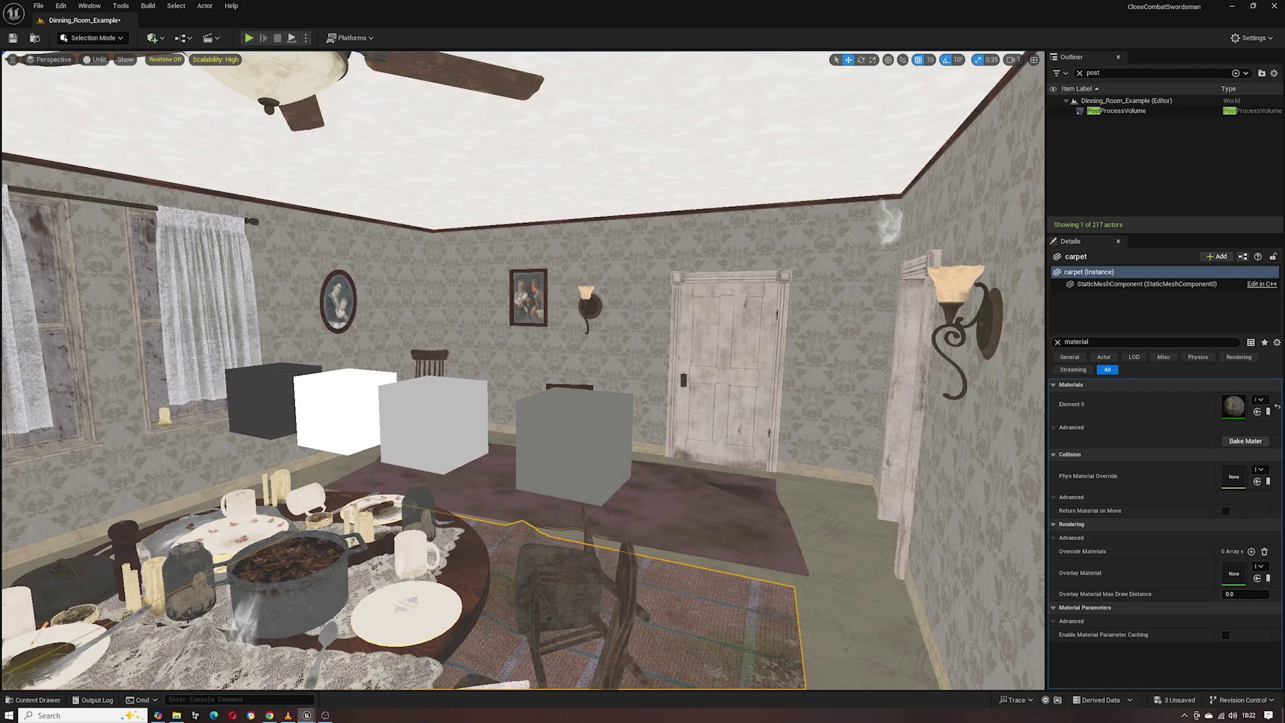
Step: Show the Base Color buffer visualization and set the PBR checker's weight in the PostProcessVolume to 0
click(110, 61)
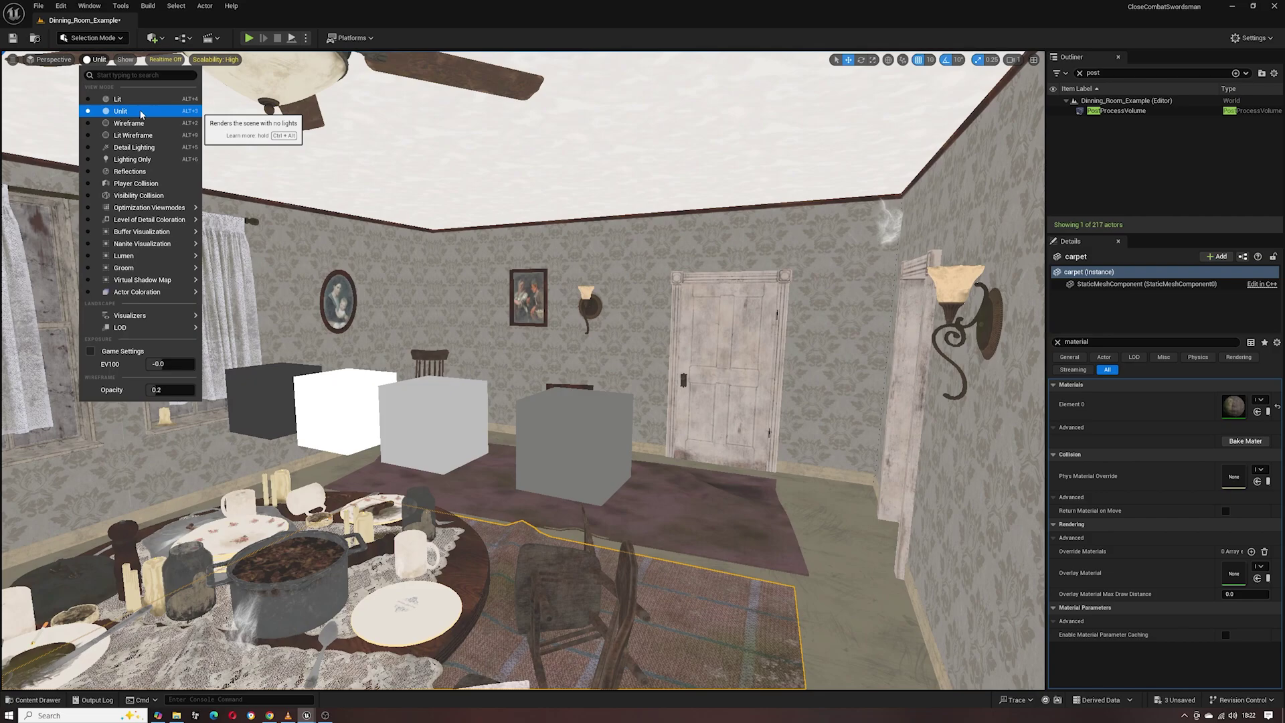
mouse_move(154, 231)
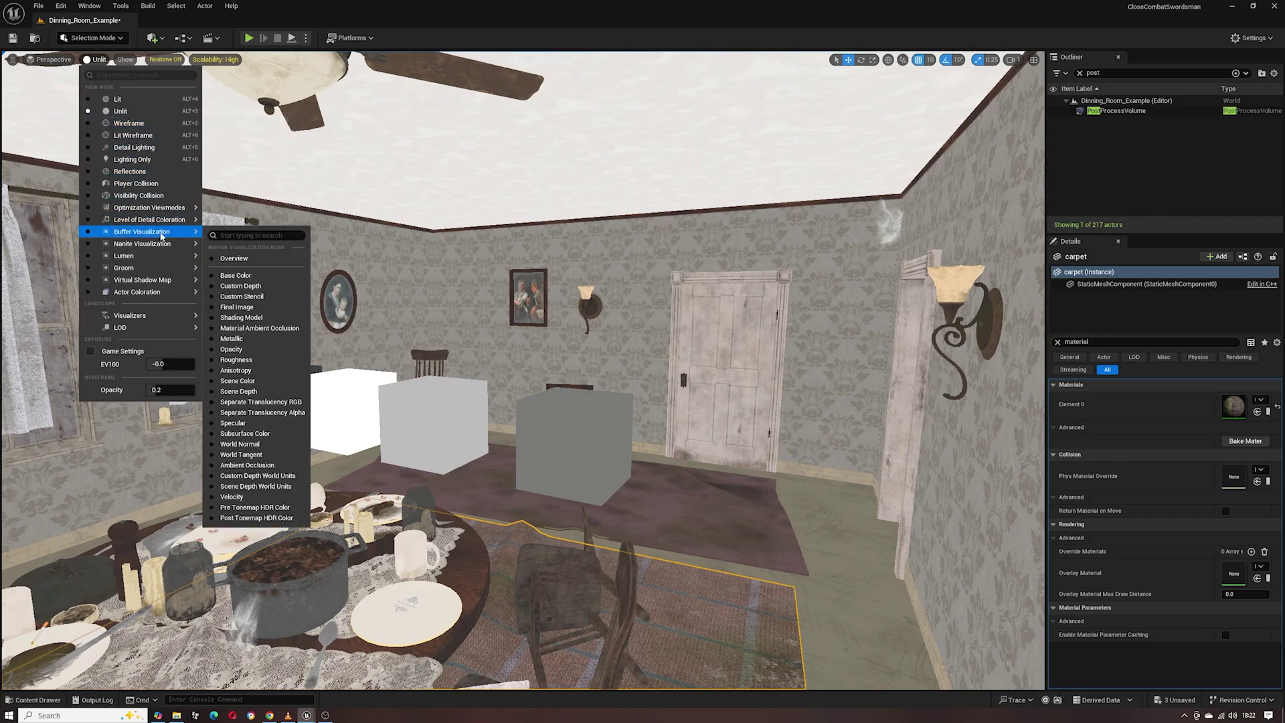
click(242, 277)
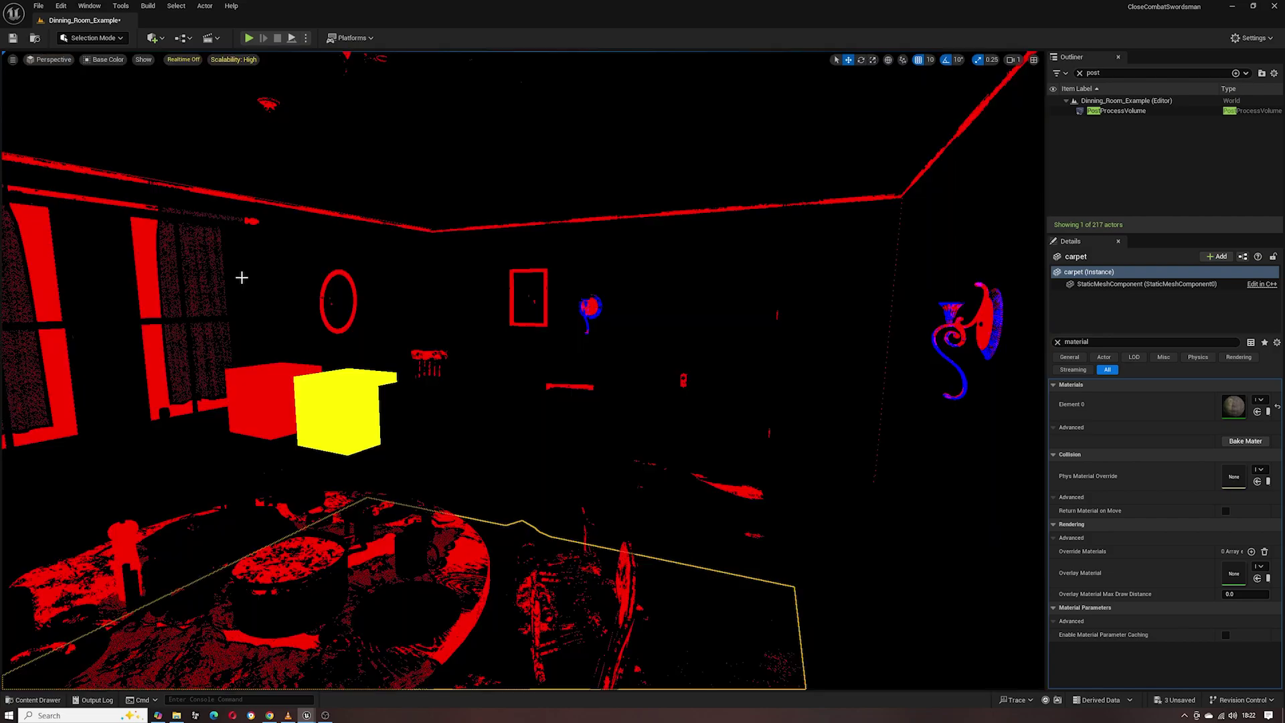
click(1138, 111)
click(1092, 441)
text(0)
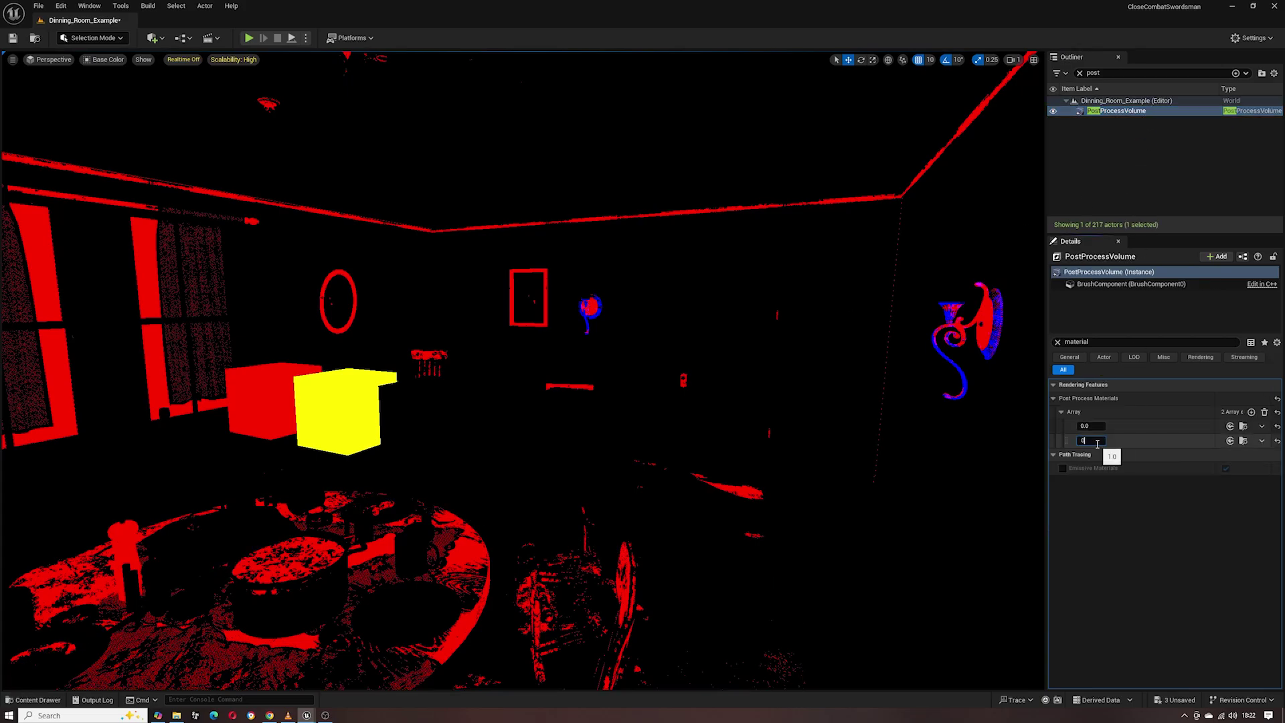
key(Return)
Step: Compare the room in Unlit view with the Base Color buffer visualization
right_drag(813, 416, 145, 147)
click(141, 70)
click(104, 58)
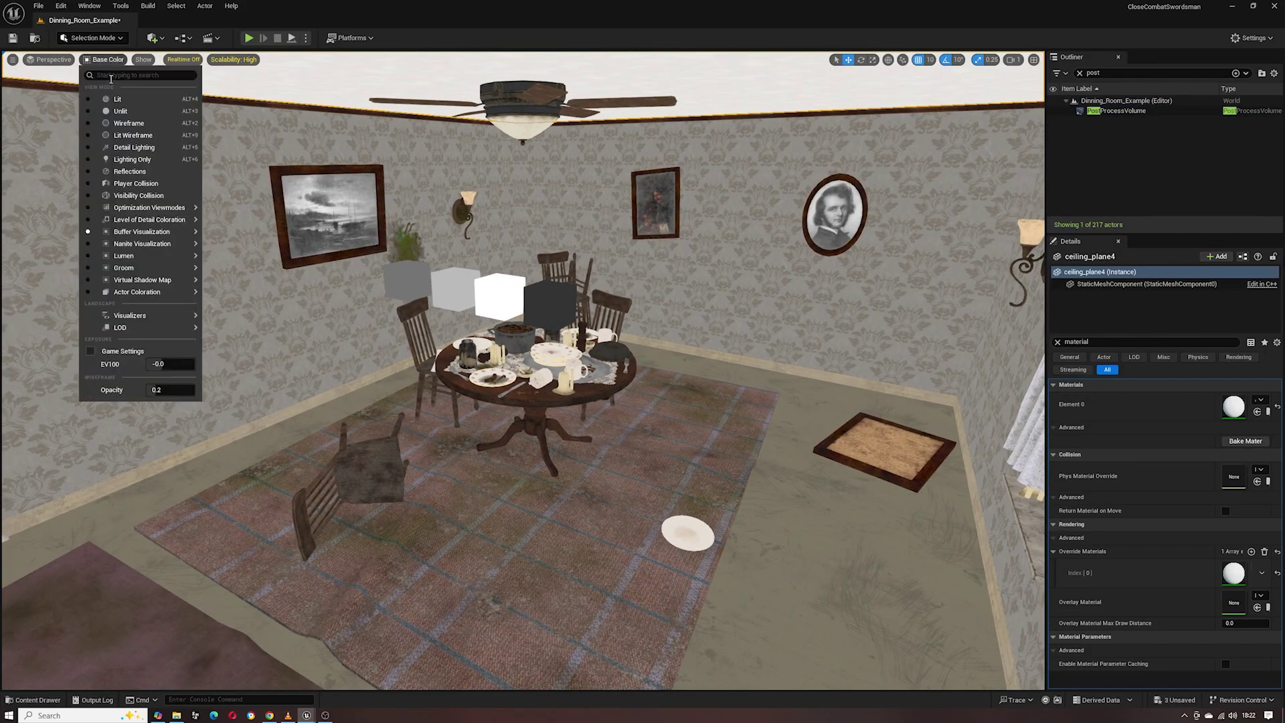
click(131, 112)
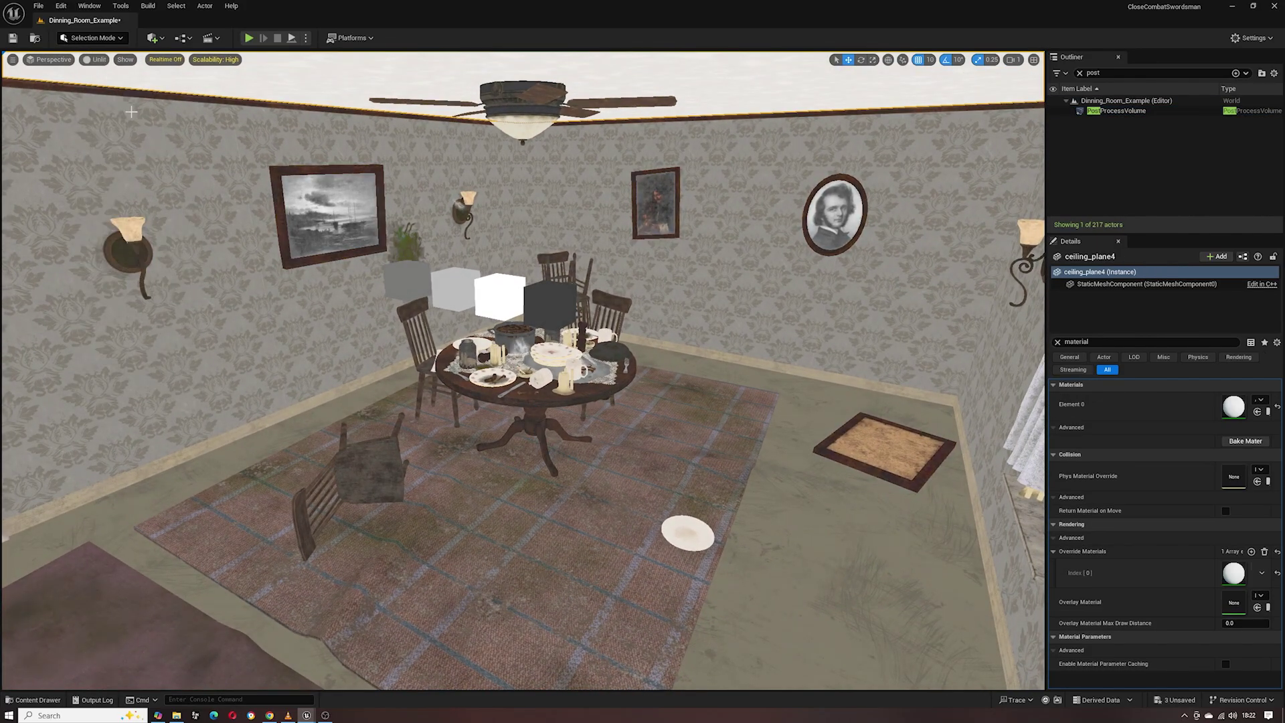
click(99, 61)
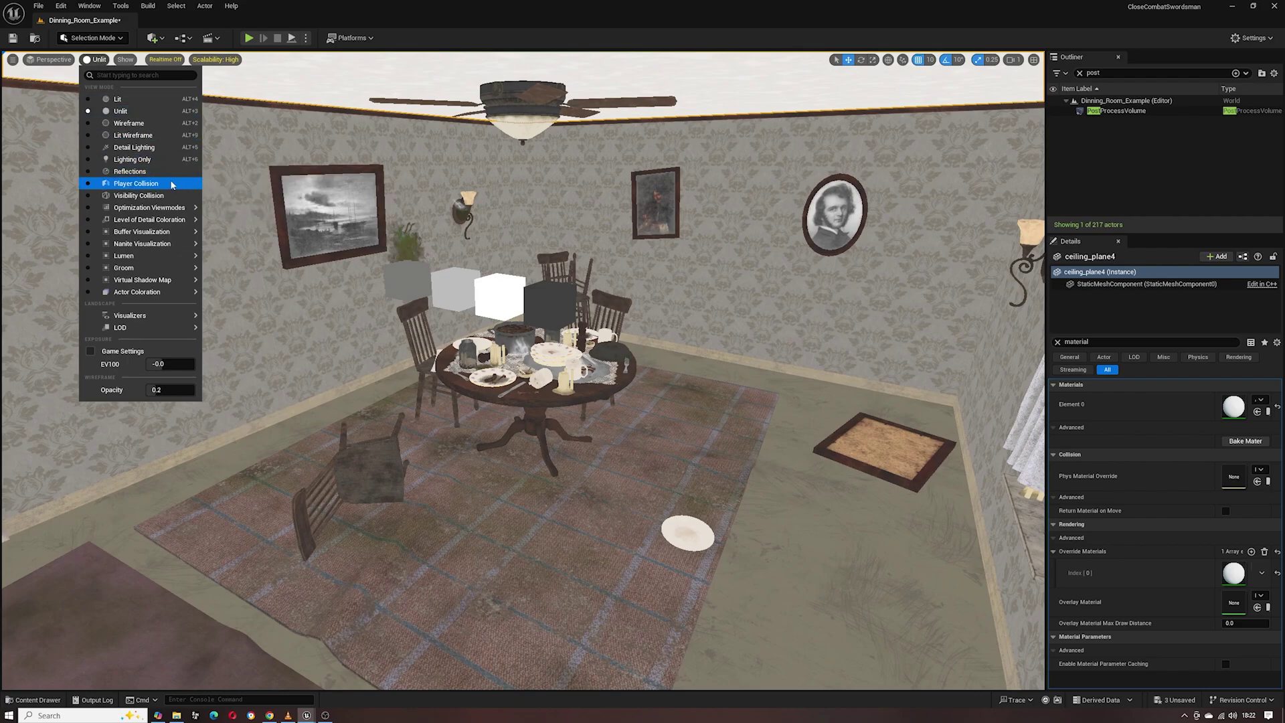
mouse_move(167, 245)
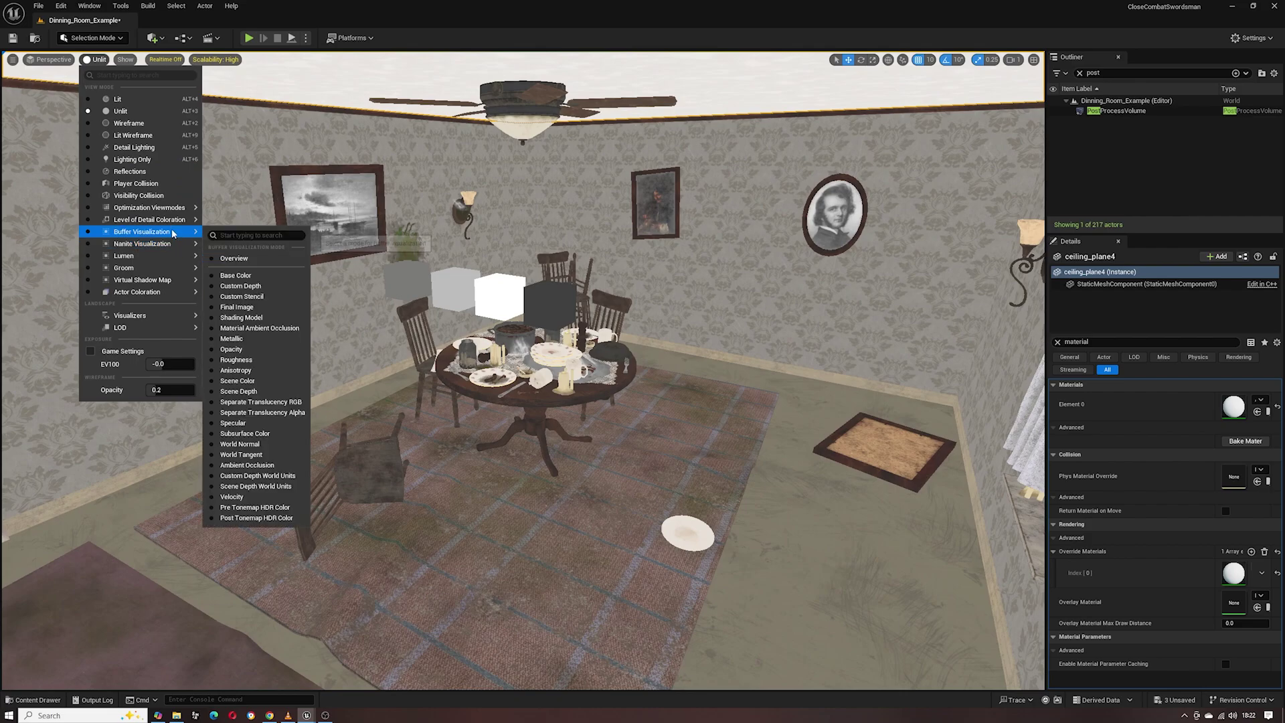
click(272, 275)
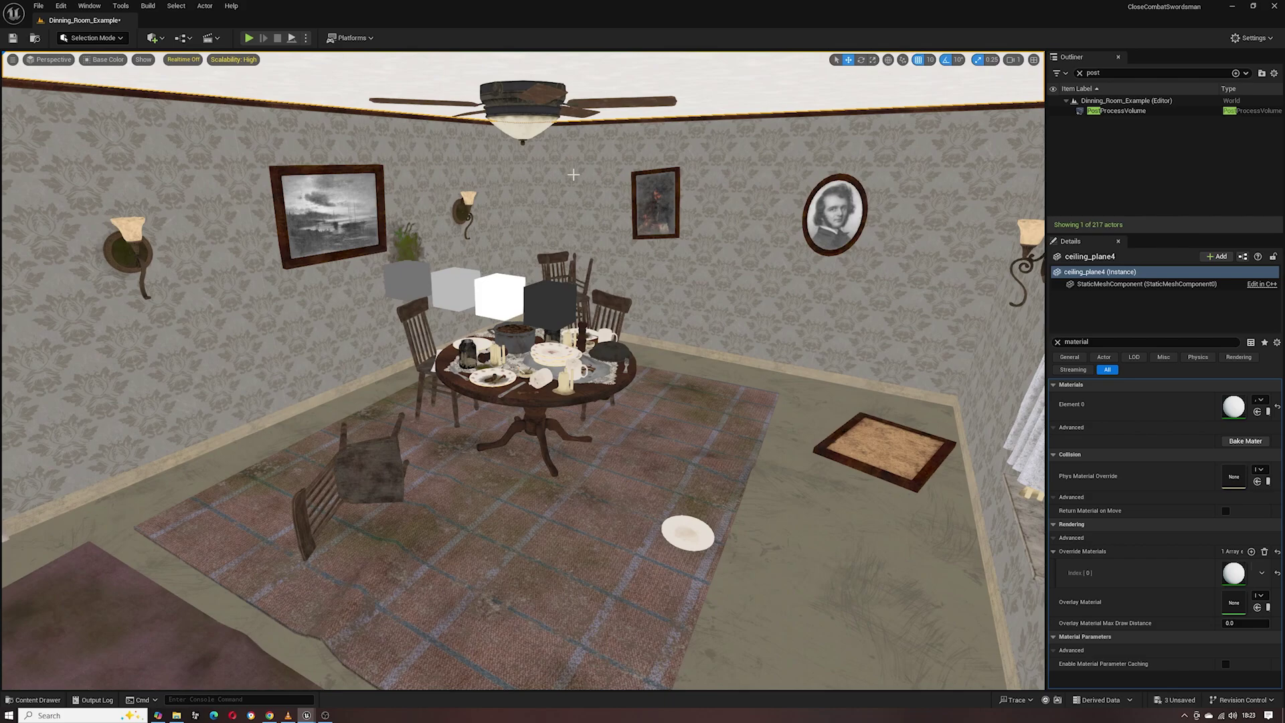
Step: Set the PBR checker's weight in the PostProcessVolume's post process materials to 1 and view the room
click(1138, 112)
click(1098, 442)
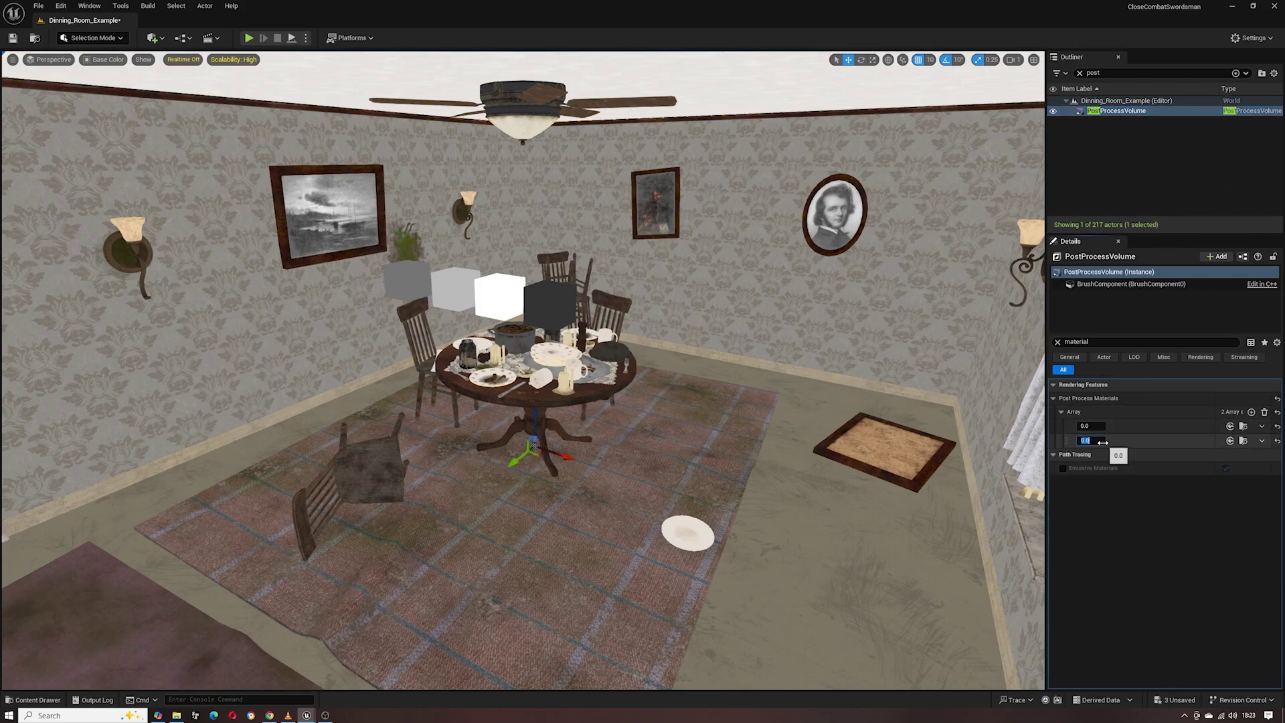
text(1)
key(Return)
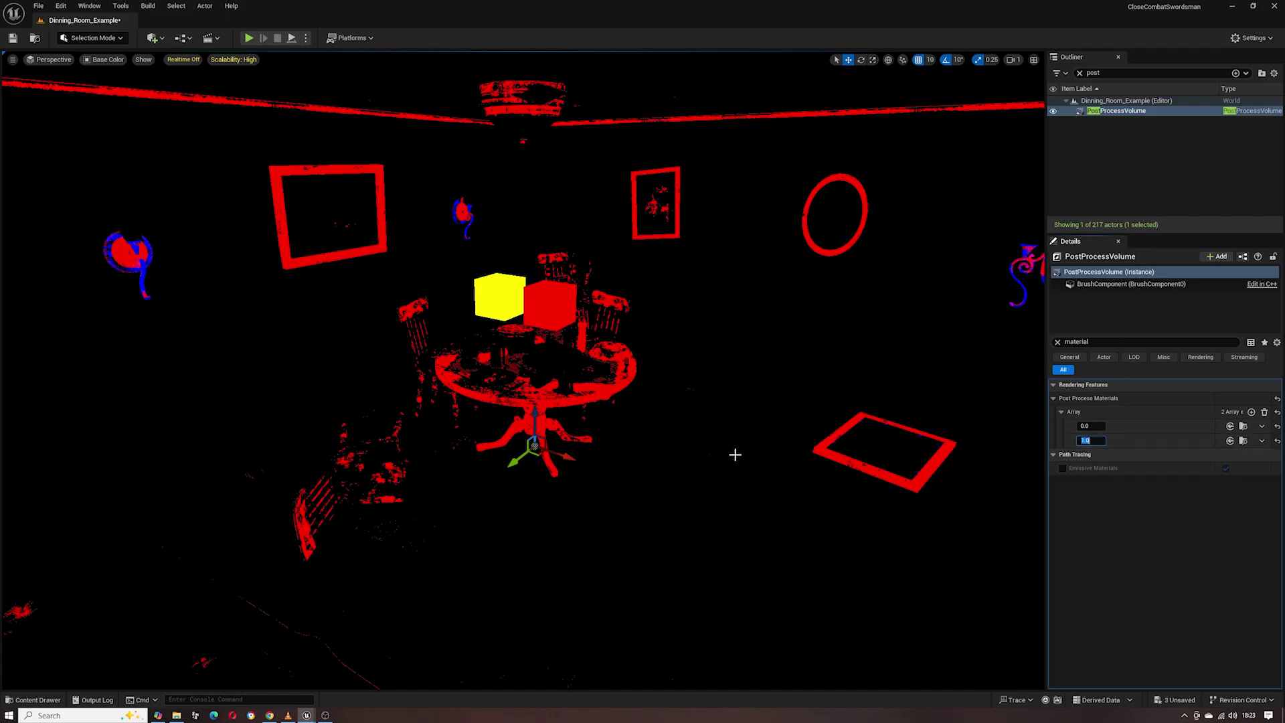
right_drag(734, 451, 736, 451)
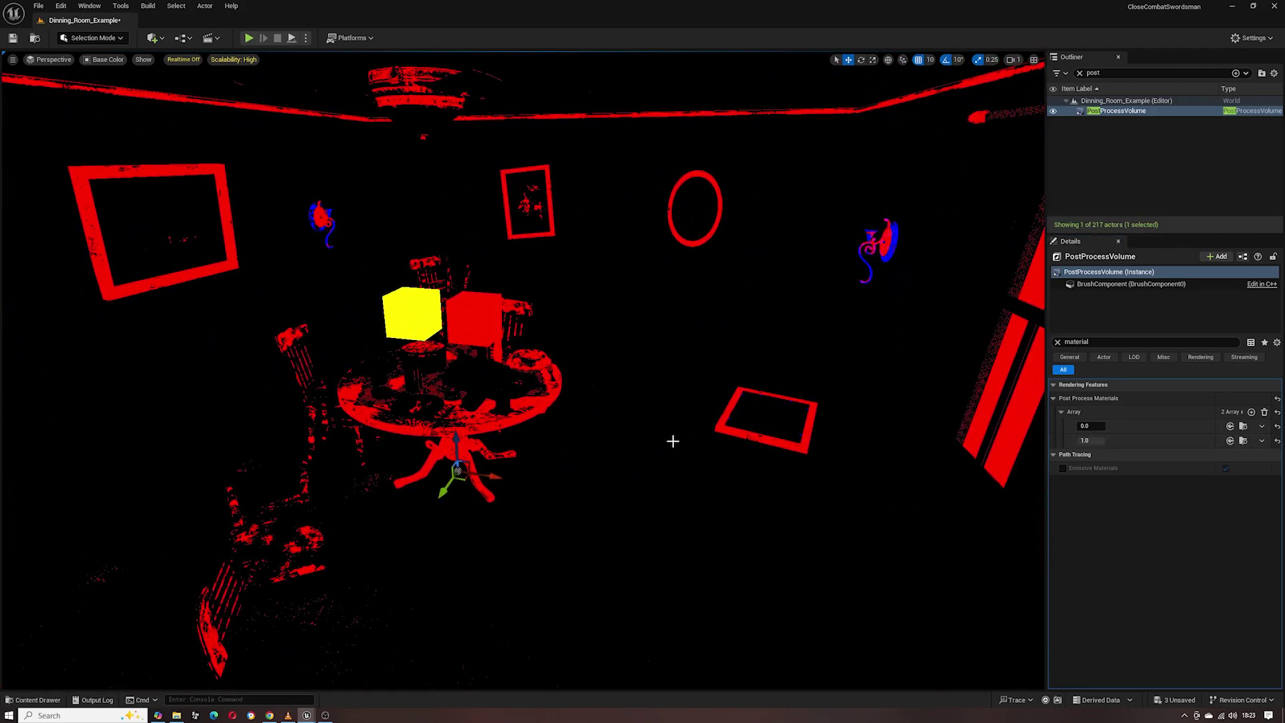
Step: Look over the room in Unlit view, switch the viewport to Lit, and inspect the checker colors toward the door
click(107, 59)
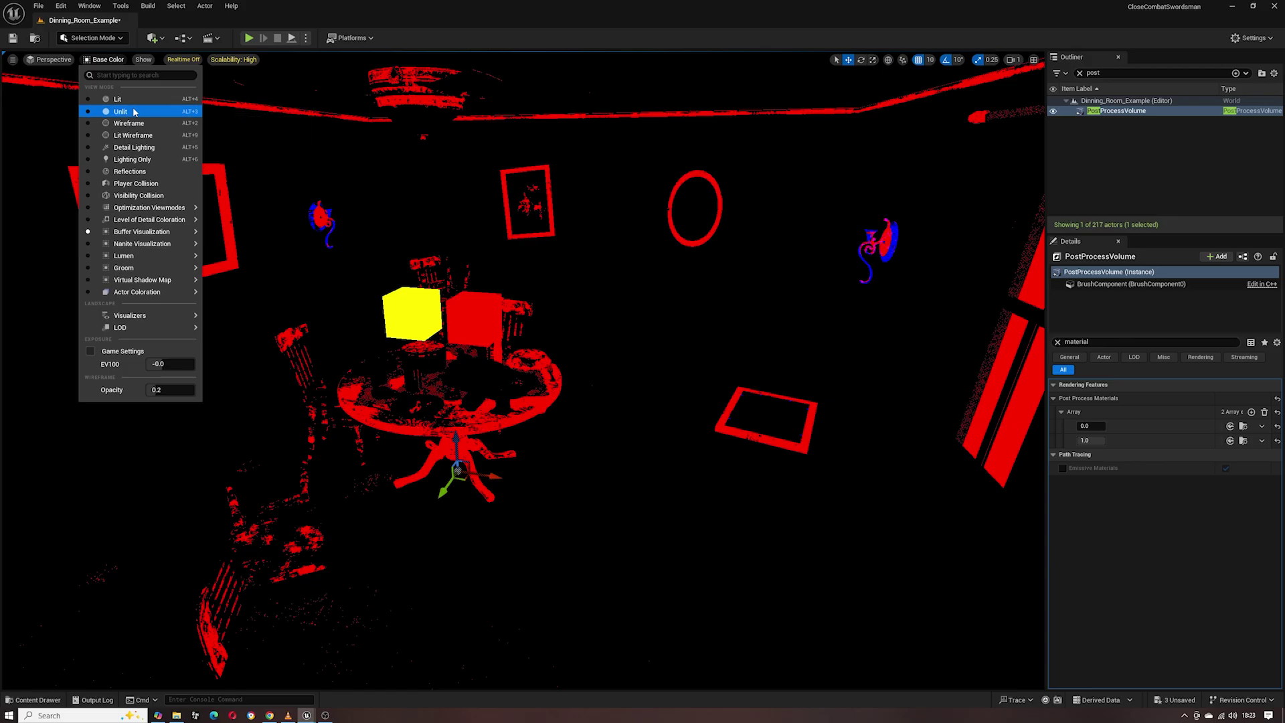
click(134, 112)
right_drag(698, 351, 698, 352)
right_drag(473, 196, 474, 196)
click(96, 59)
click(123, 97)
right_drag(477, 269, 478, 270)
right_drag(583, 185, 583, 186)
mouse_move(514, 210)
right_down()
mouse_move(511, 239)
mouse_move(523, 220)
right_up()
right_drag(587, 276, 596, 284)
Step: Select the door's Door_lock component and open the base color texture Door_mat_Co from its material
click(957, 314)
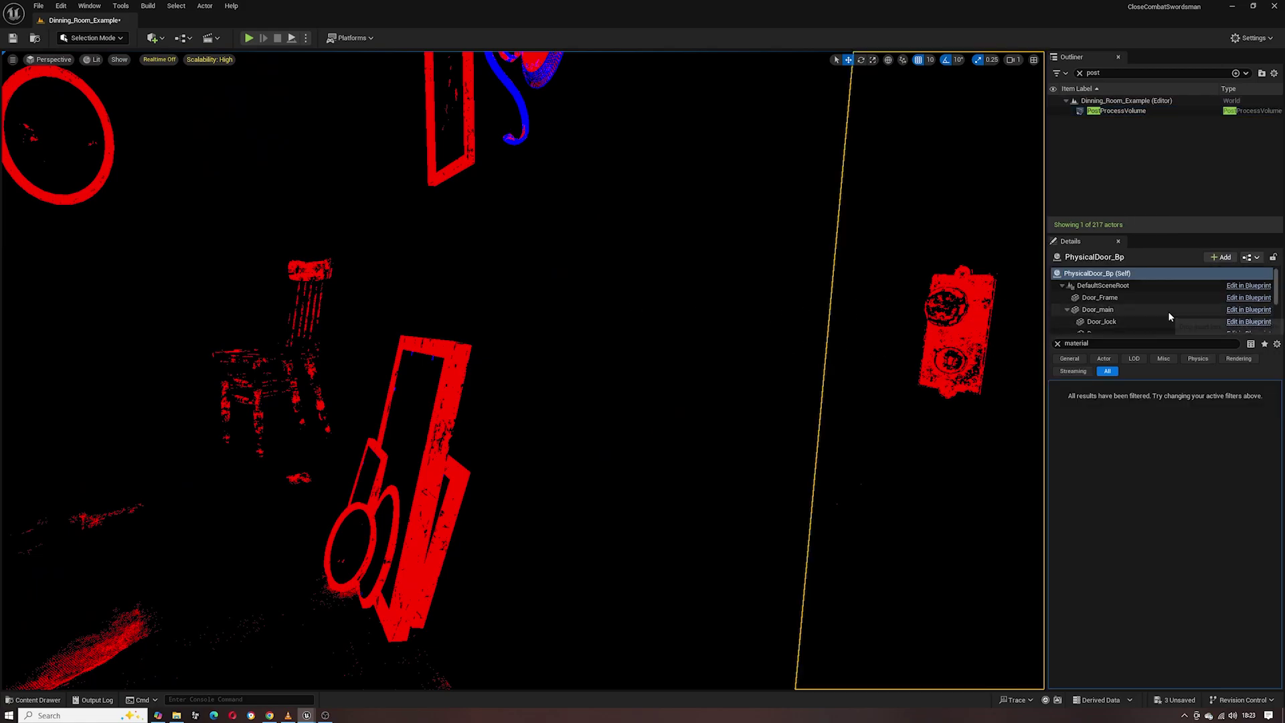
scroll(1142, 313, down, 1)
scroll(1142, 313, down, 1)
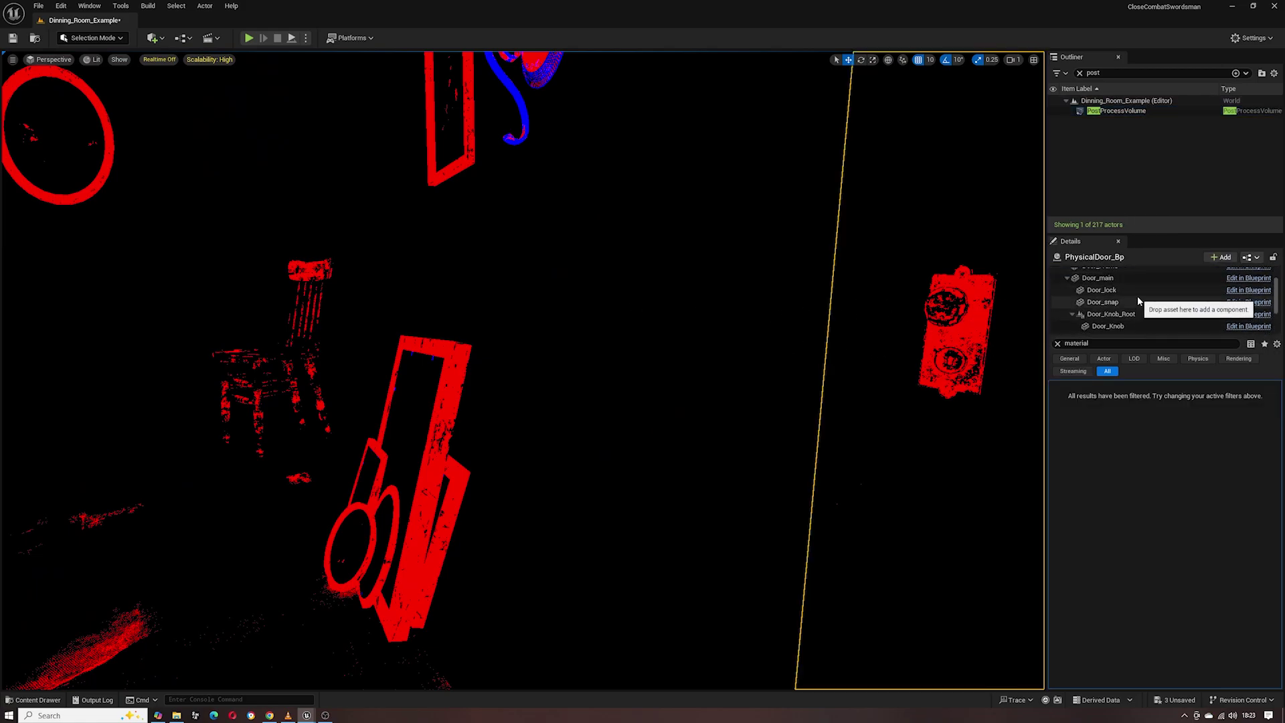
click(1138, 291)
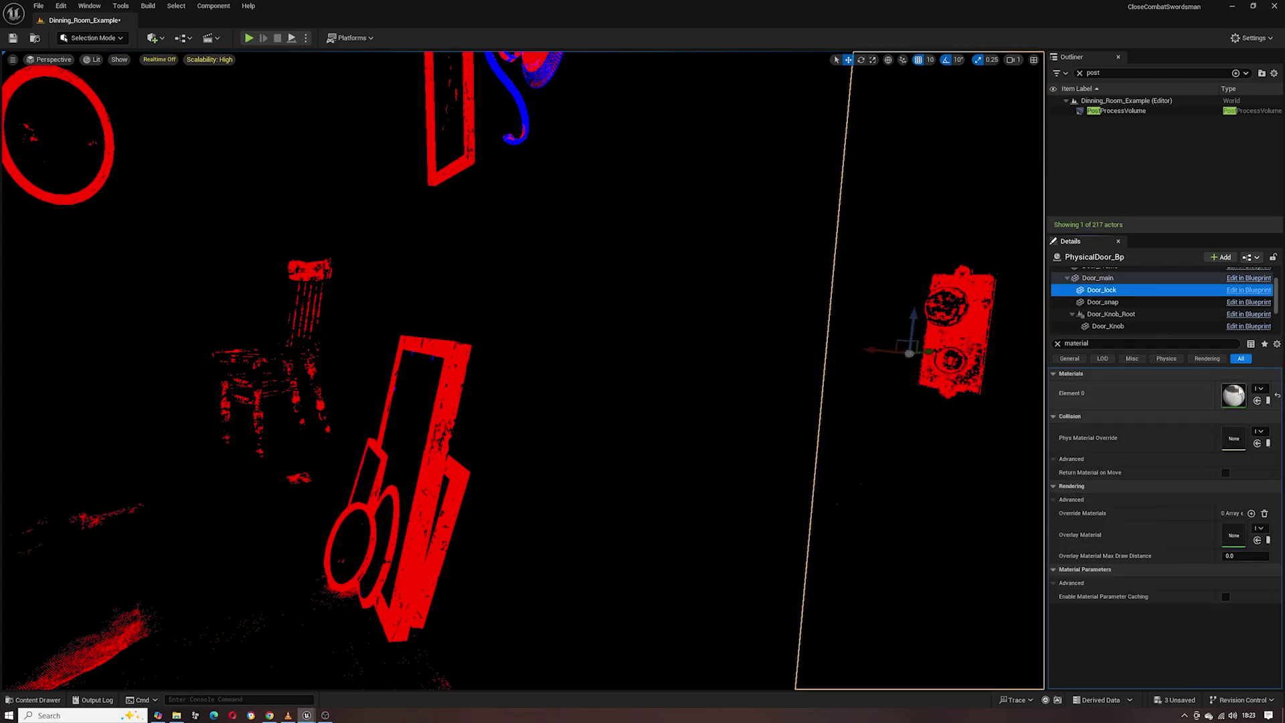
double_click(1237, 392)
double_click(1072, 139)
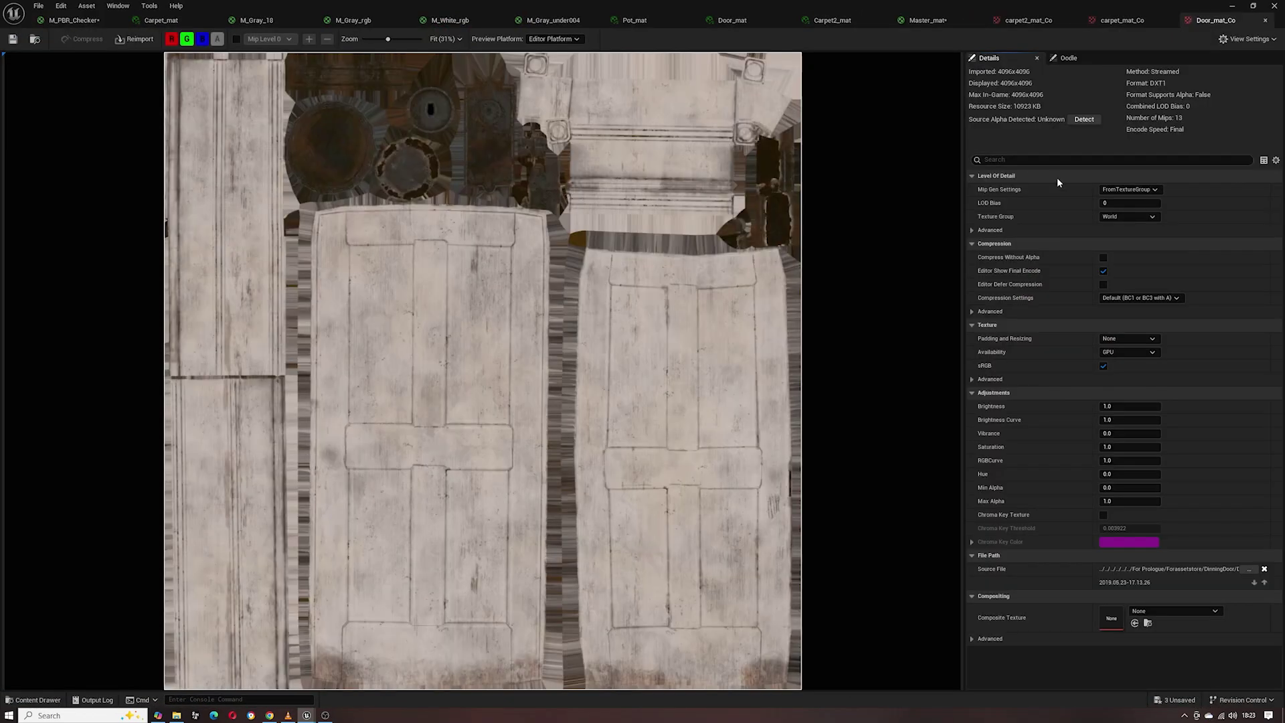
Step: Set the Brightness Curve of Door_mat_Co to 0.6, save the texture, and return to the level
click(1125, 420)
text(0.6)
key(Return)
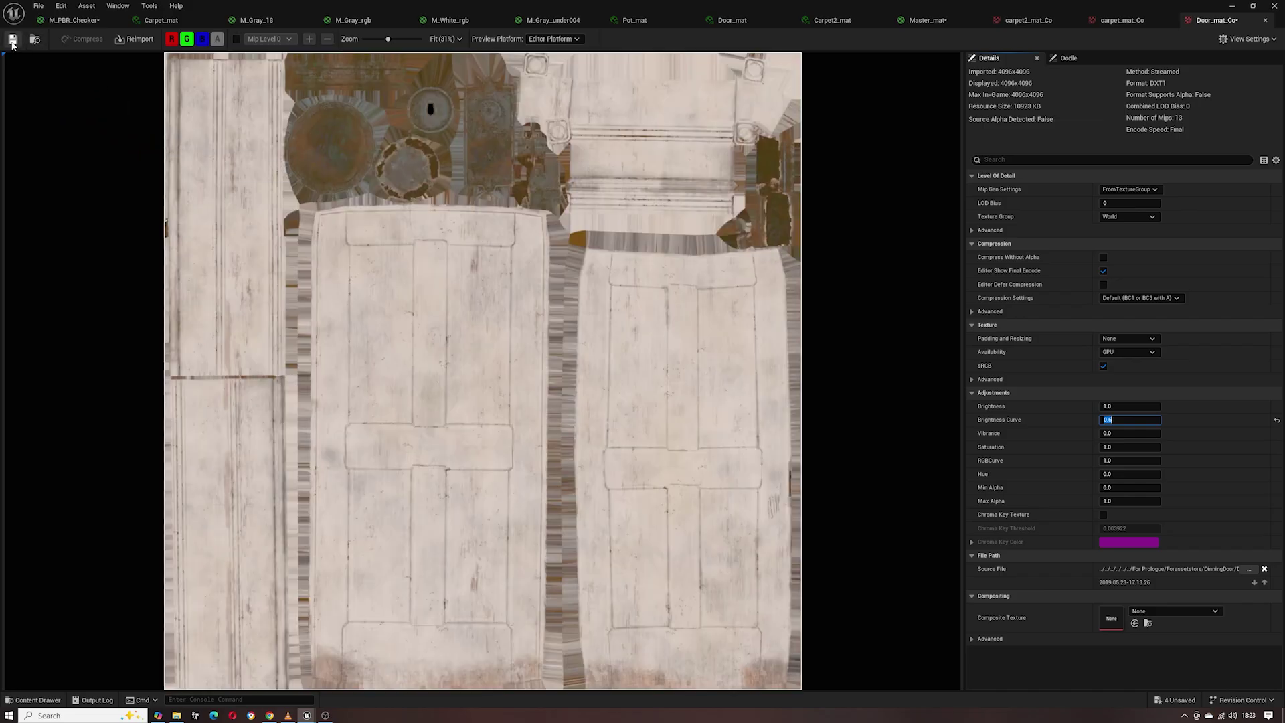
click(12, 39)
click(1230, 10)
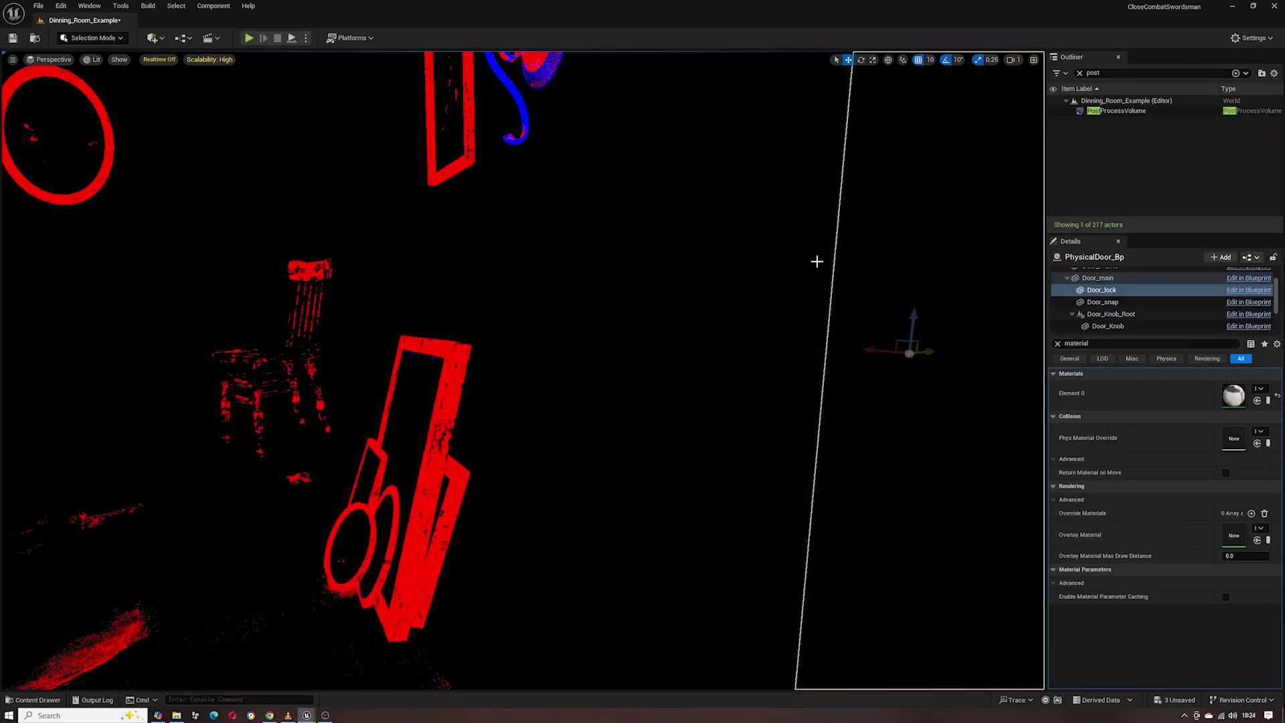
Step: Inspect the material of the large picture frame leaning against the wall and close it
right_drag(748, 300, 727, 312)
click(813, 257)
double_click(1236, 404)
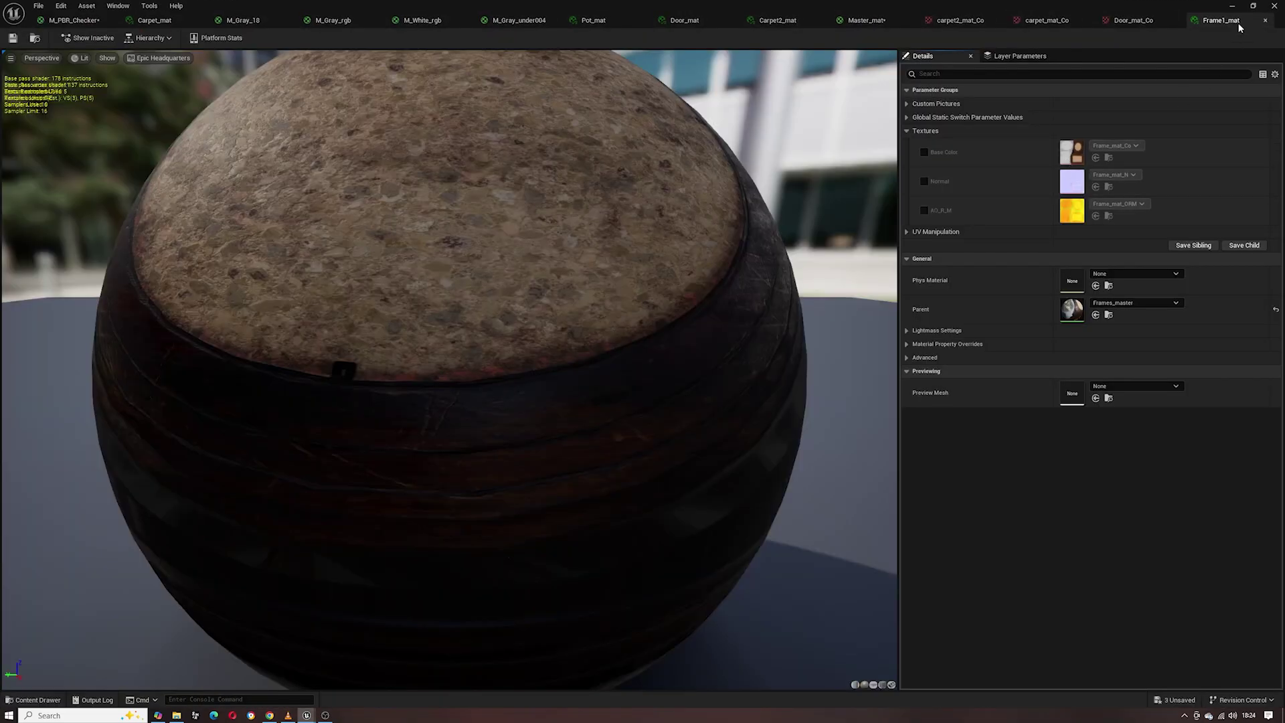
click(1265, 20)
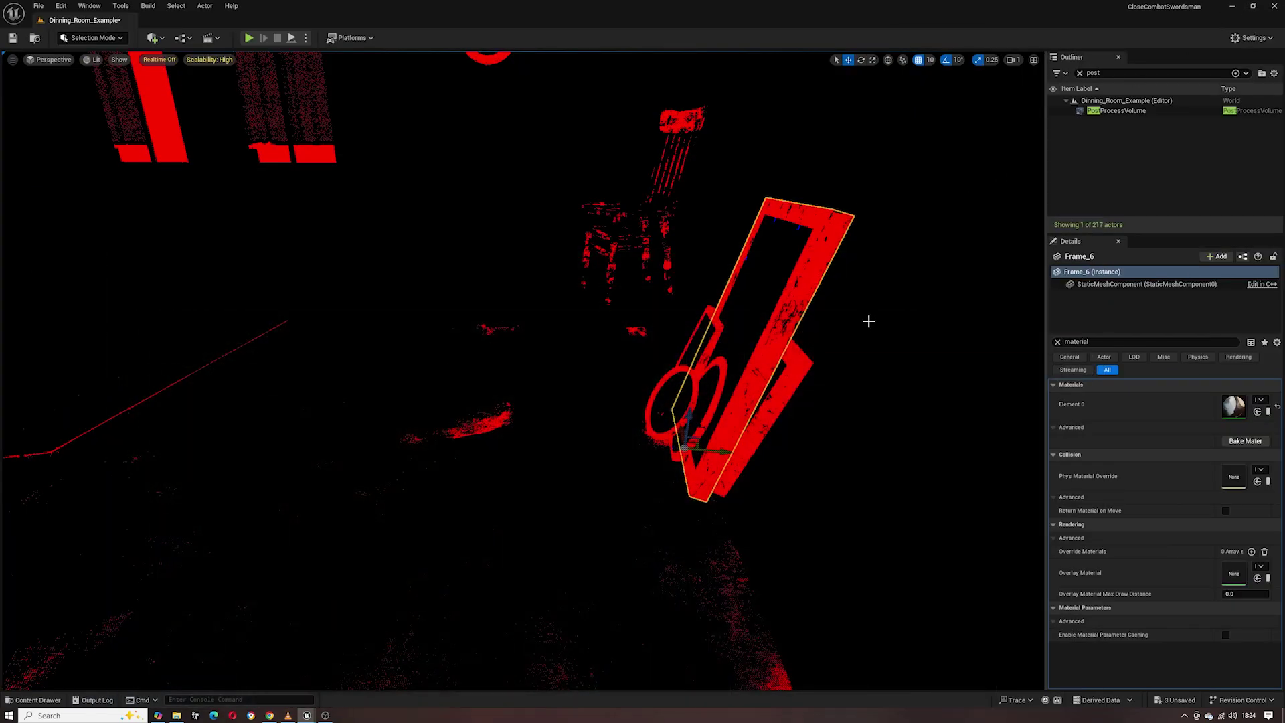
Step: Focus the view on the PostProcessVolume and survey the checker colors across the whole room
double_click(1115, 111)
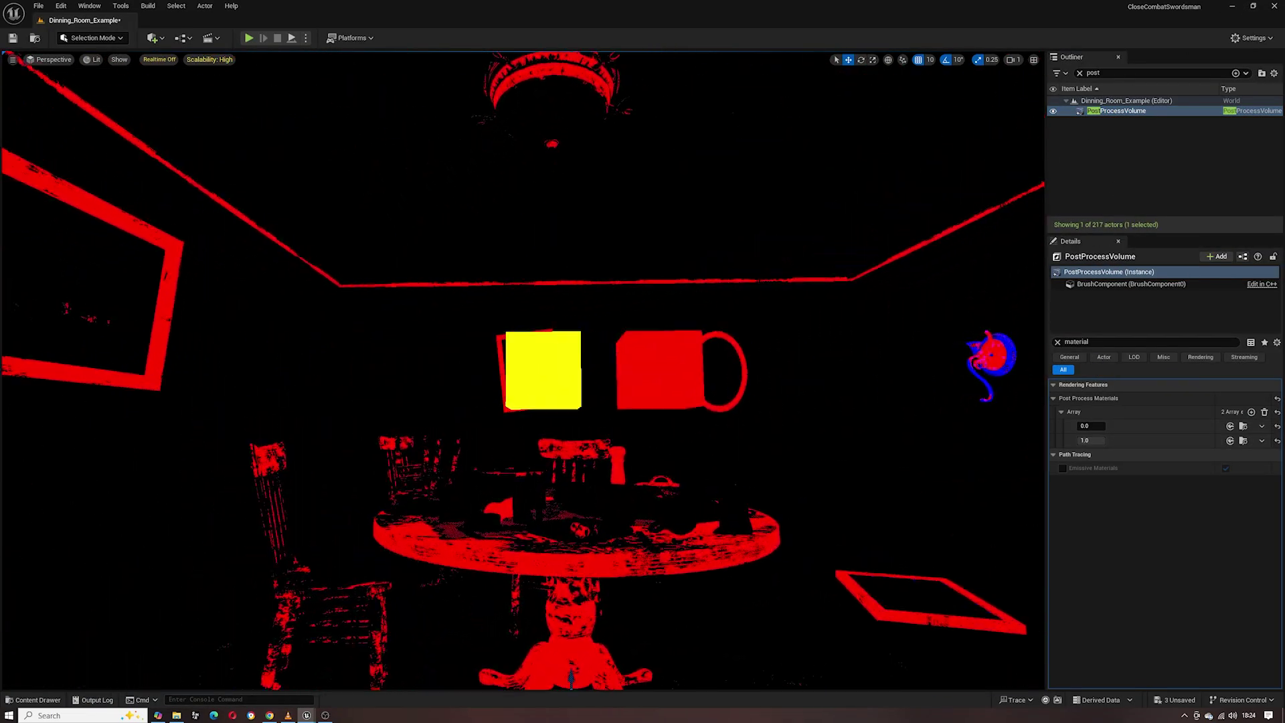
key(s)
right_drag(523, 371, 514, 419)
key(w)
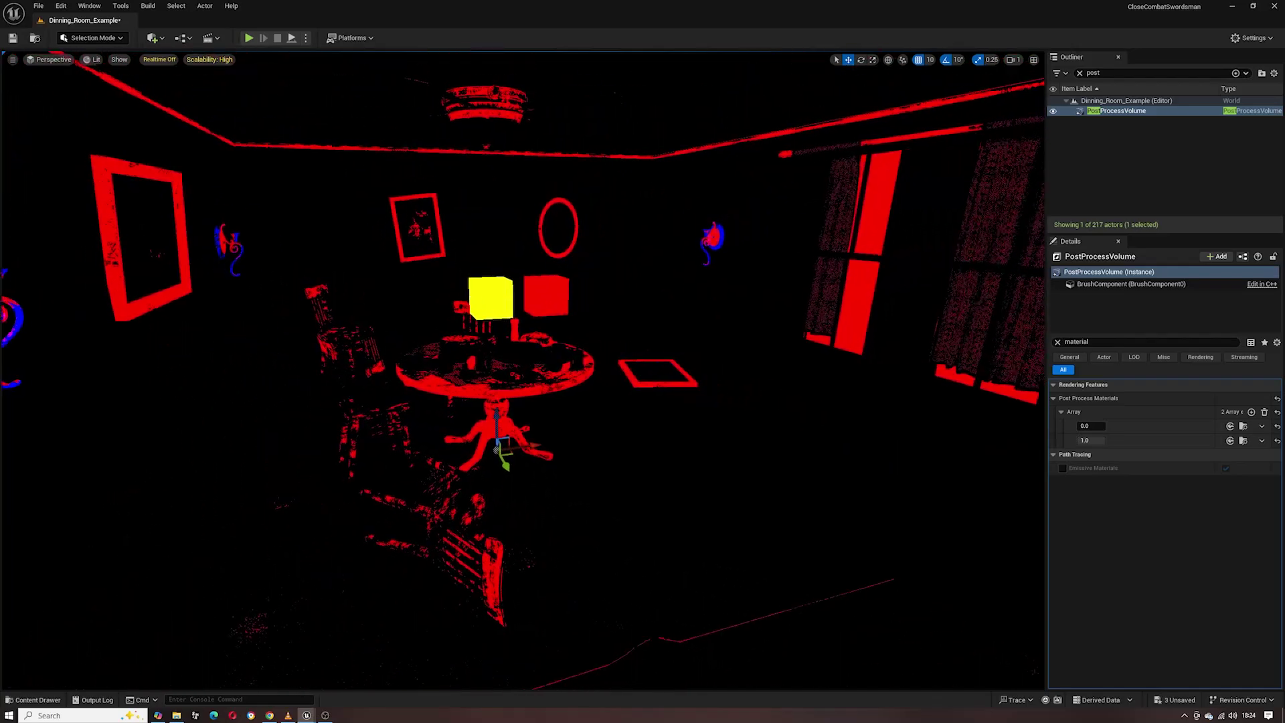
key(s)
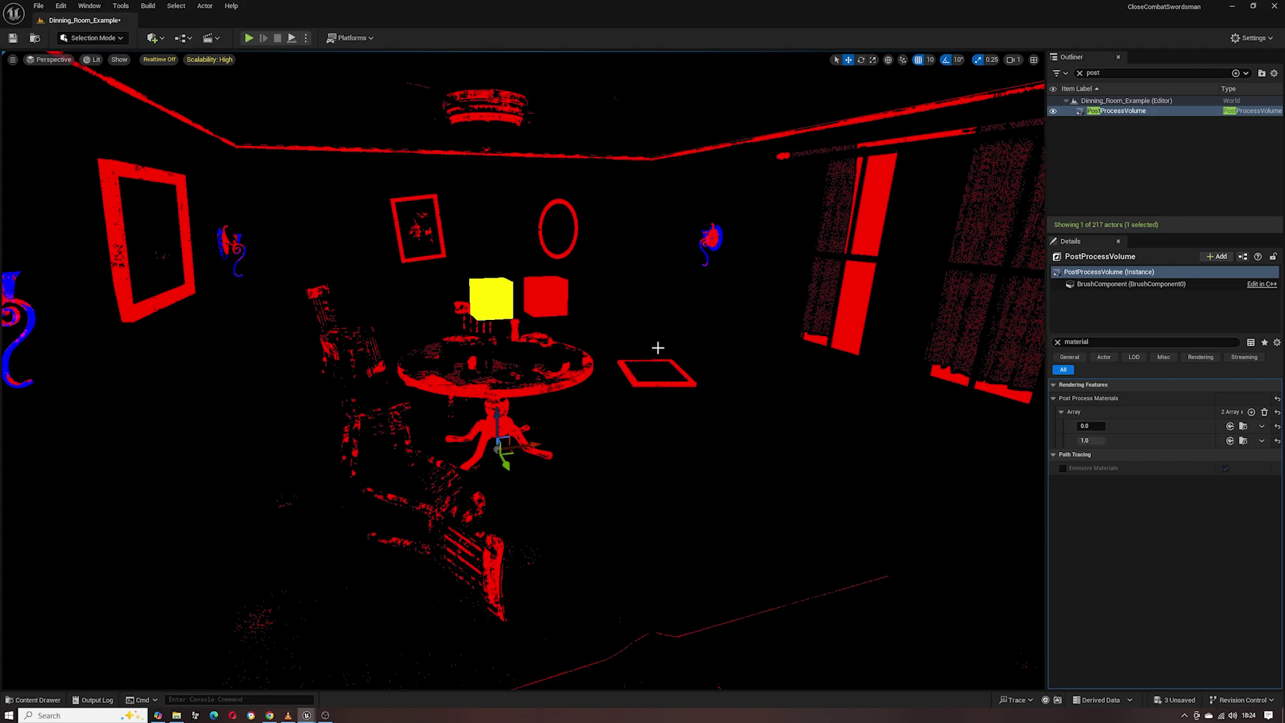
right_drag(658, 347, 603, 343)
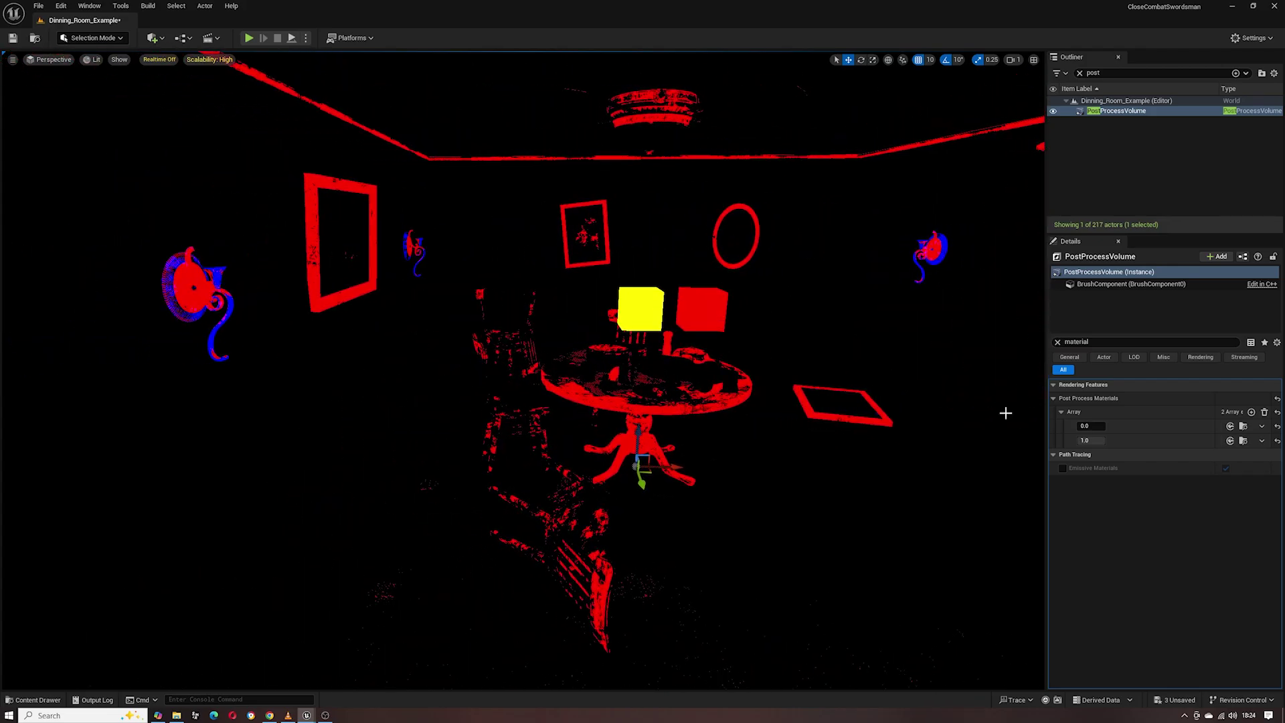
Step: Turn off the PBR checker by setting its post process material weight to 0, and view the lit room
click(1095, 440)
text(0)
key(Return)
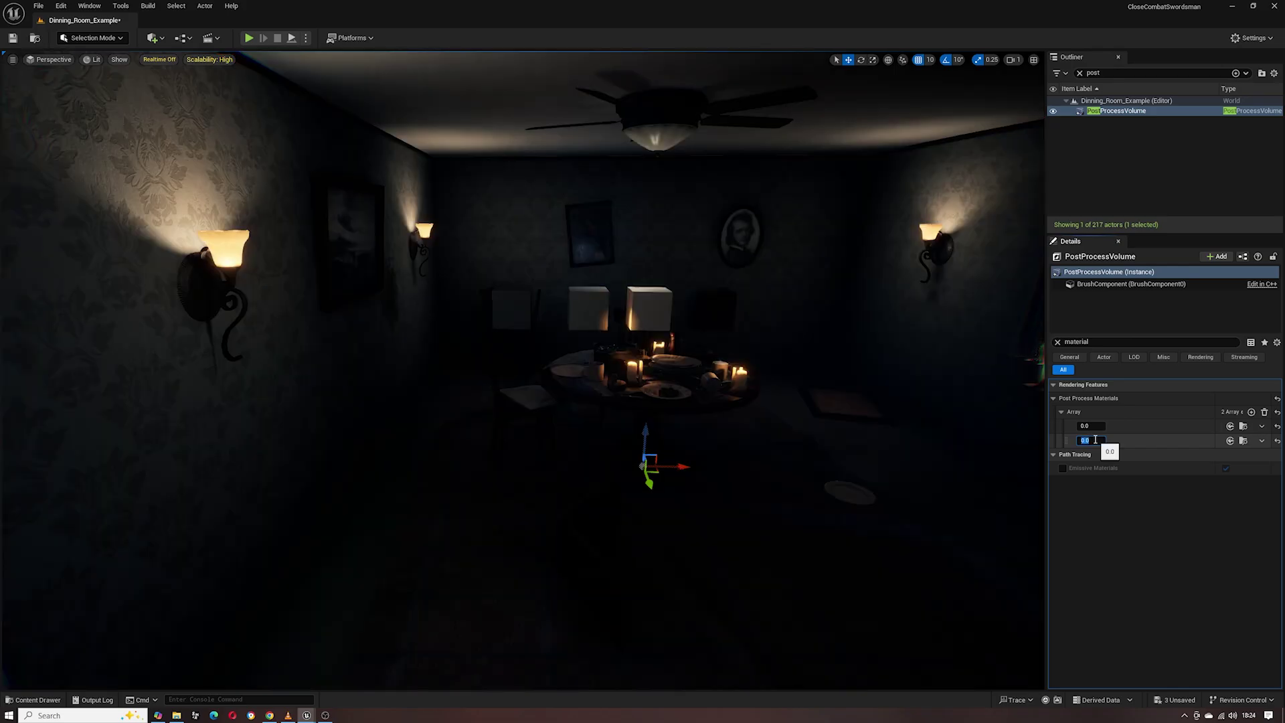
right_drag(675, 415, 669, 405)
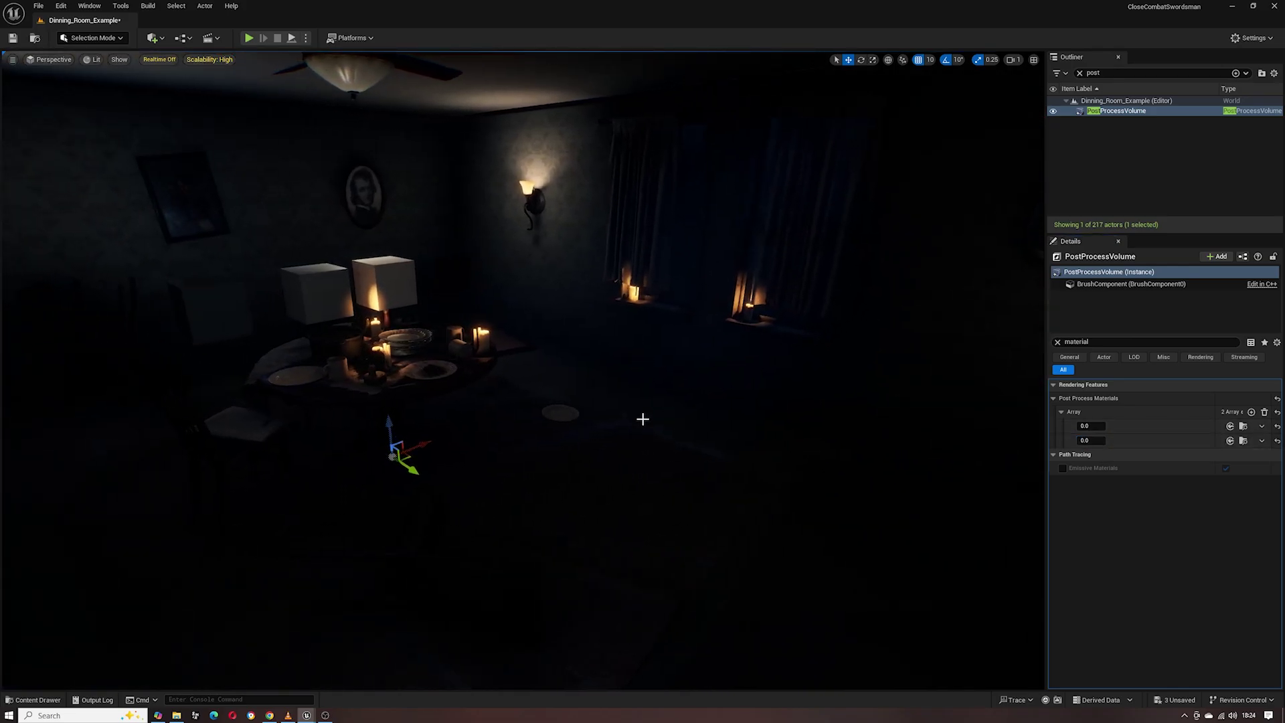